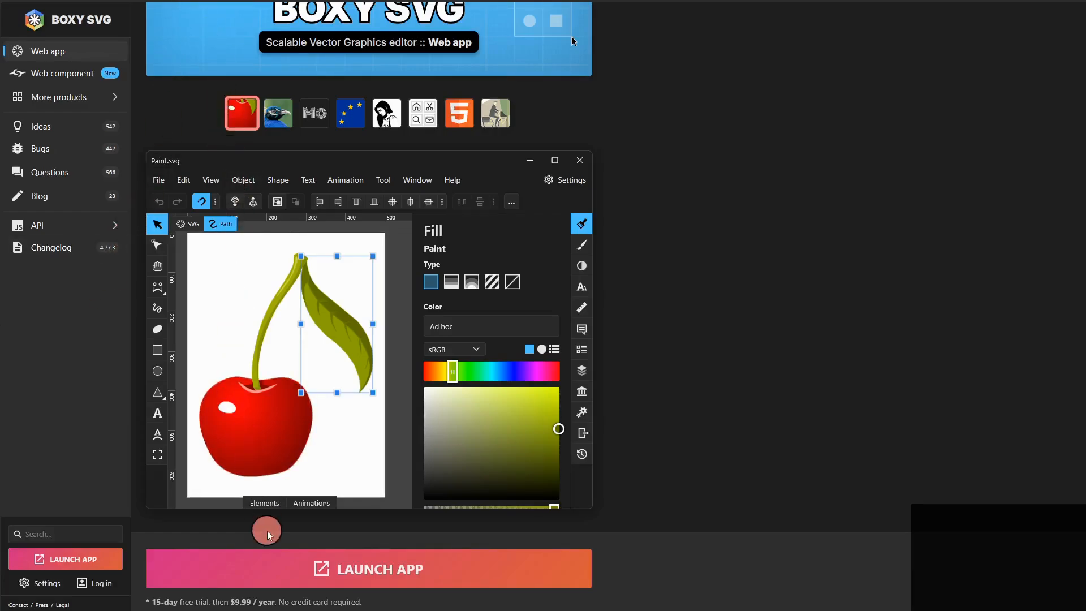
Launch the Boxy SVG web app and accept the cookie notice
left_click(291, 572)
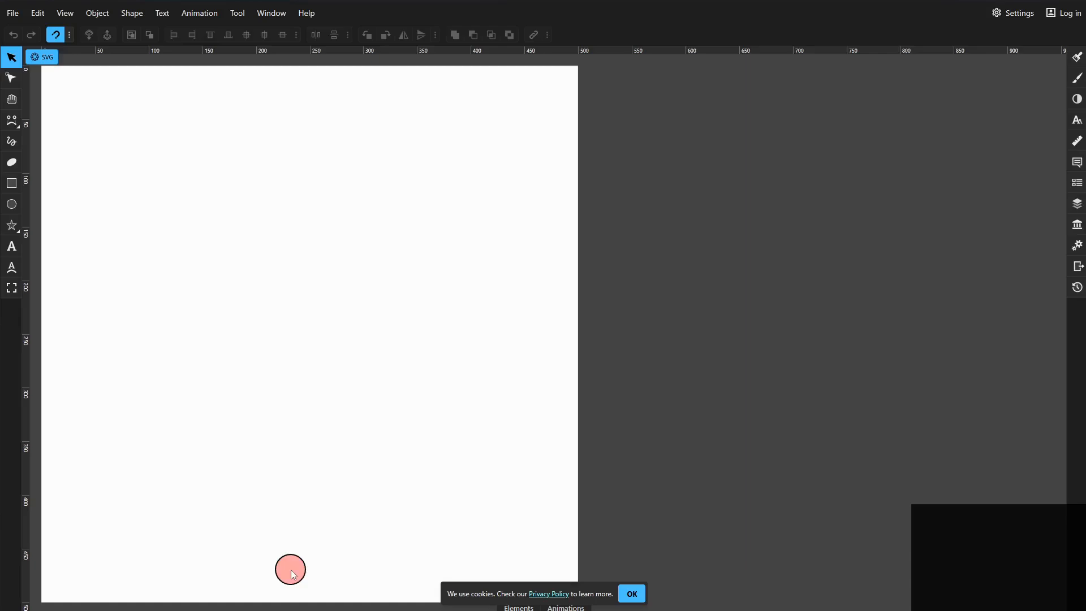
left_click(631, 594)
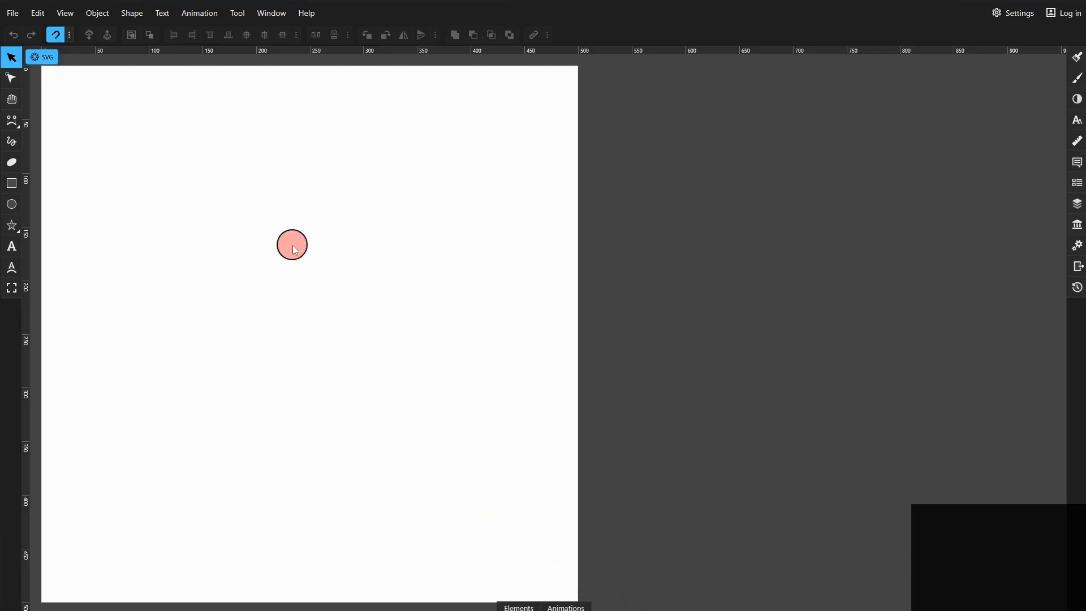
Draw a rectangle about 76 by 105 near the middle of the canvas and a perfect circle above it
left_click(12, 182)
mouse_move(249, 269)
left_mouse_down()
mouse_move(311, 395)
mouse_move(338, 394)
mouse_move(331, 381)
left_mouse_up()
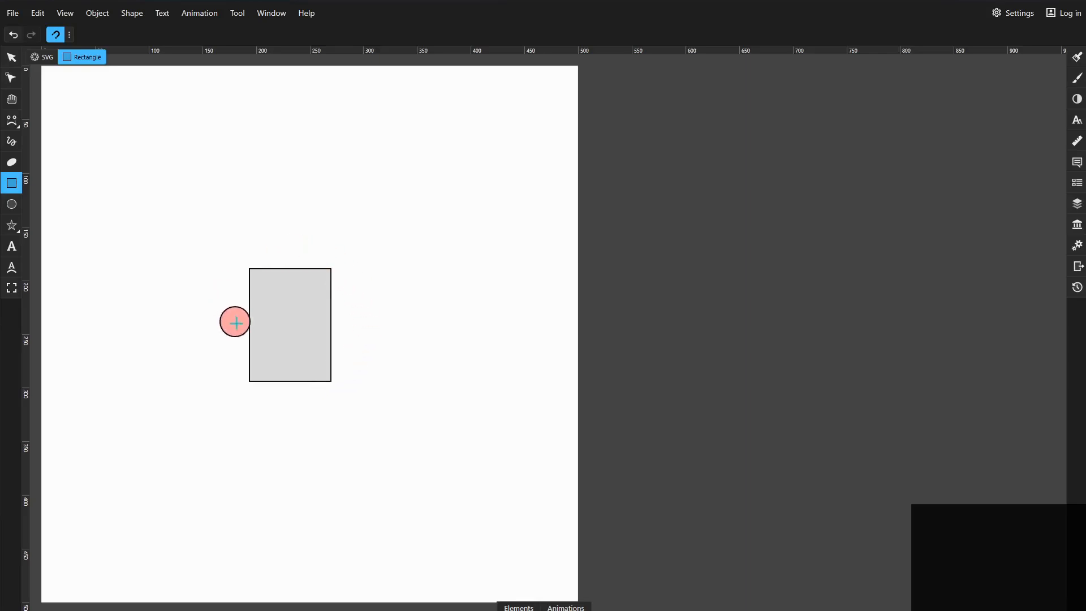
left_click(18, 206)
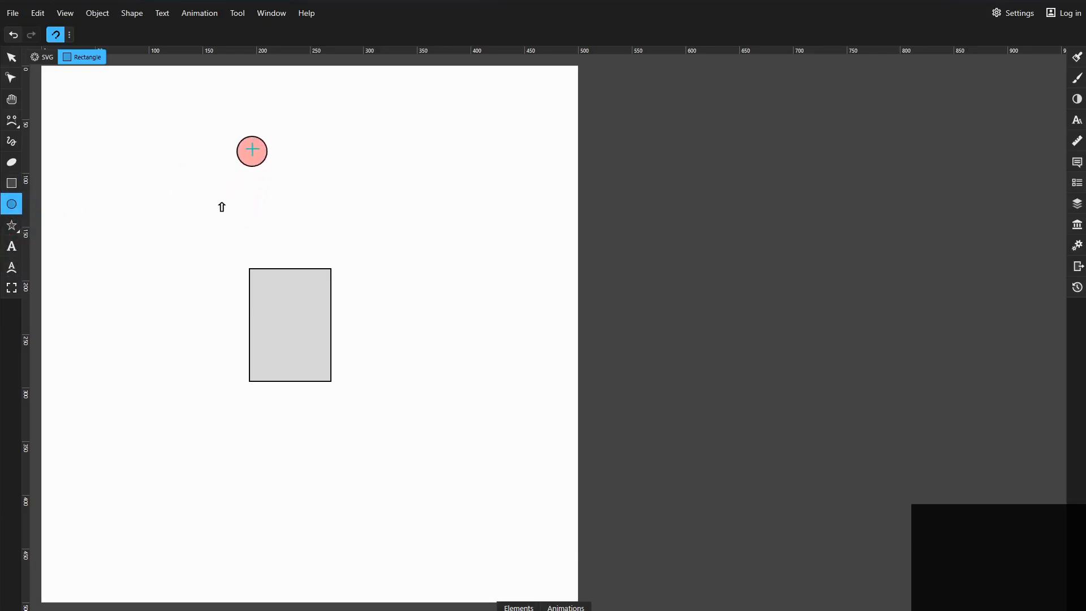
left_click_drag(223, 133, 317, 242)
key("shift")
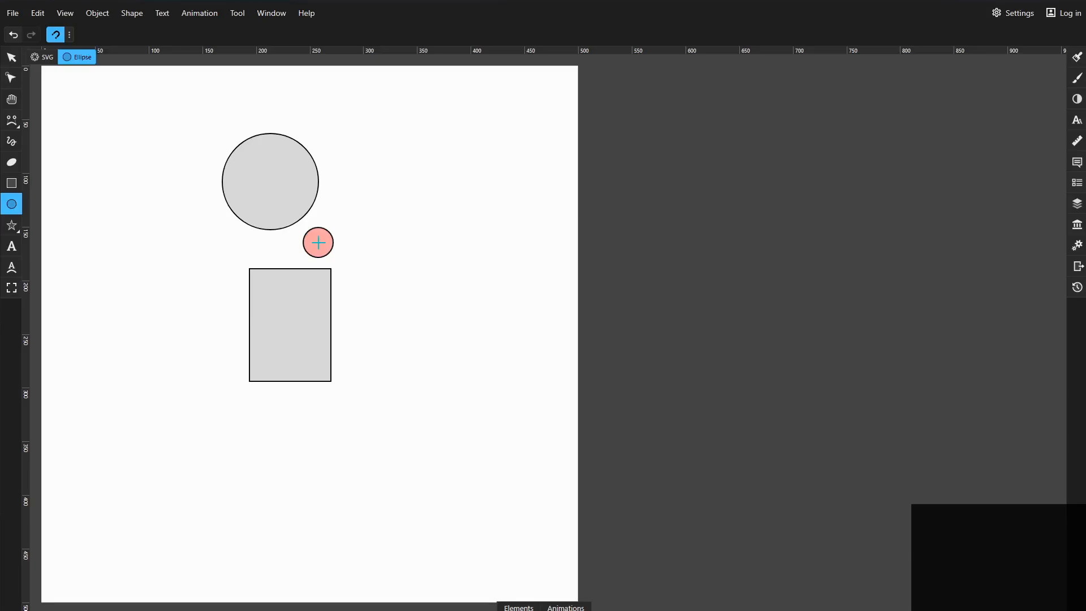
key("Escape")
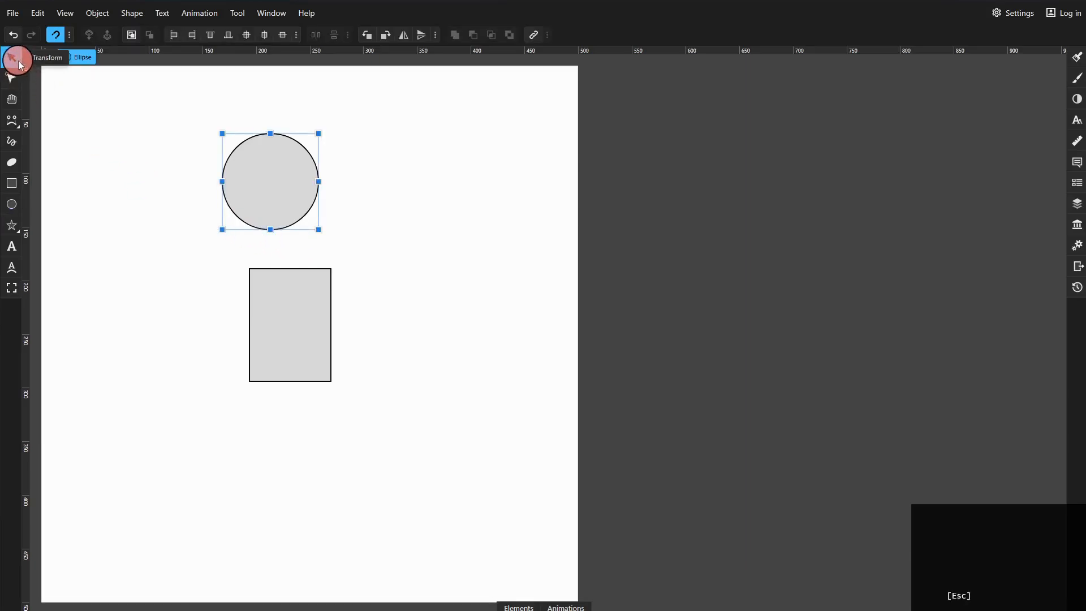
Move the circle onto the upper part of the rectangle and shrink it to match the rectangle's width
left_click_drag(276, 175, 296, 255)
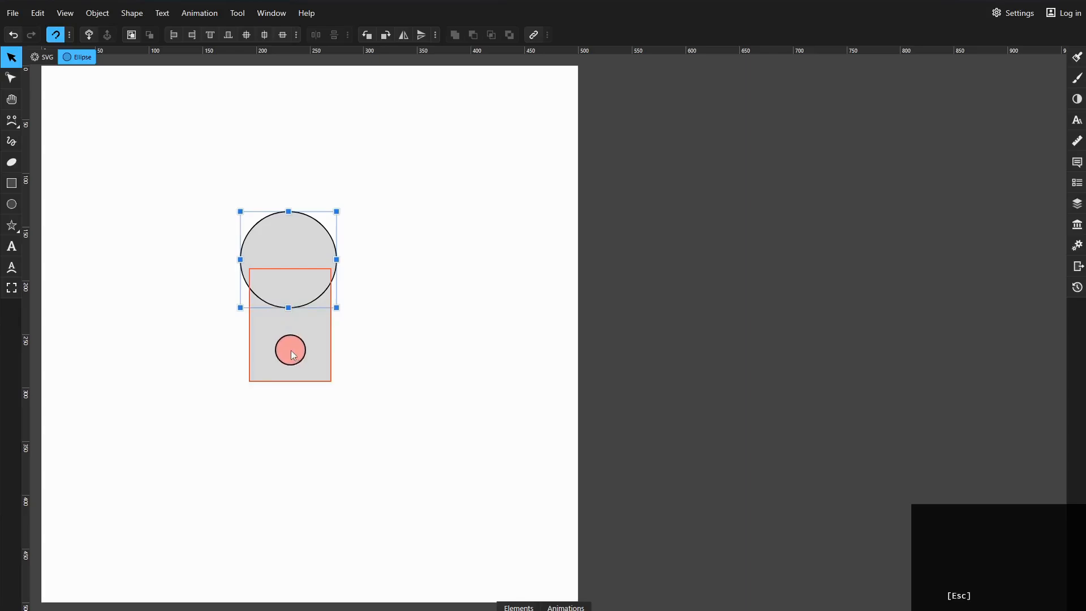
left_click_drag(301, 254, 307, 272)
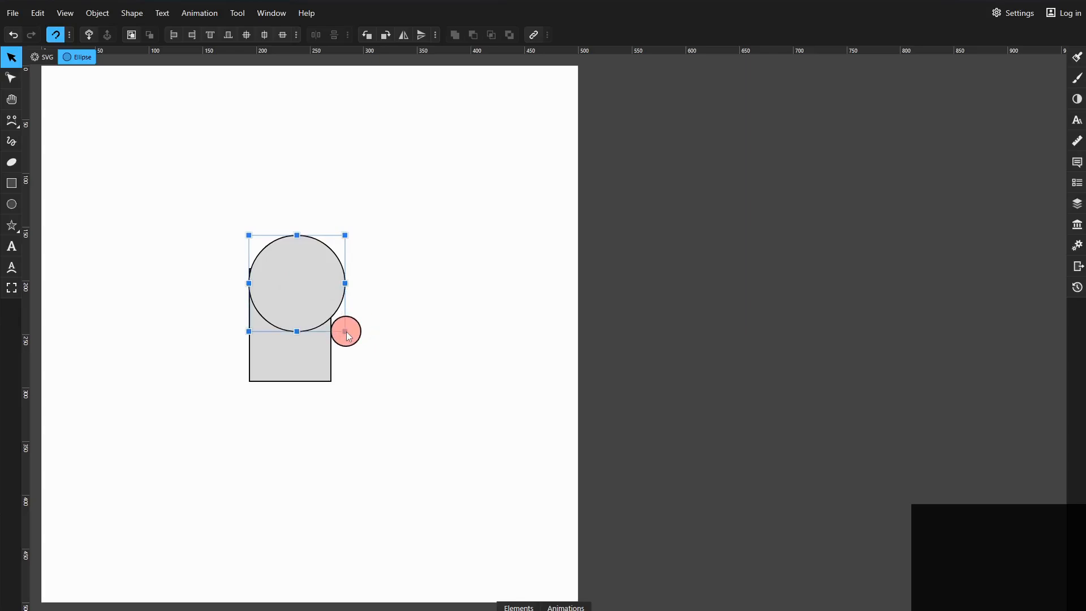
left_click_drag(344, 331, 291, 298)
left_click(388, 356)
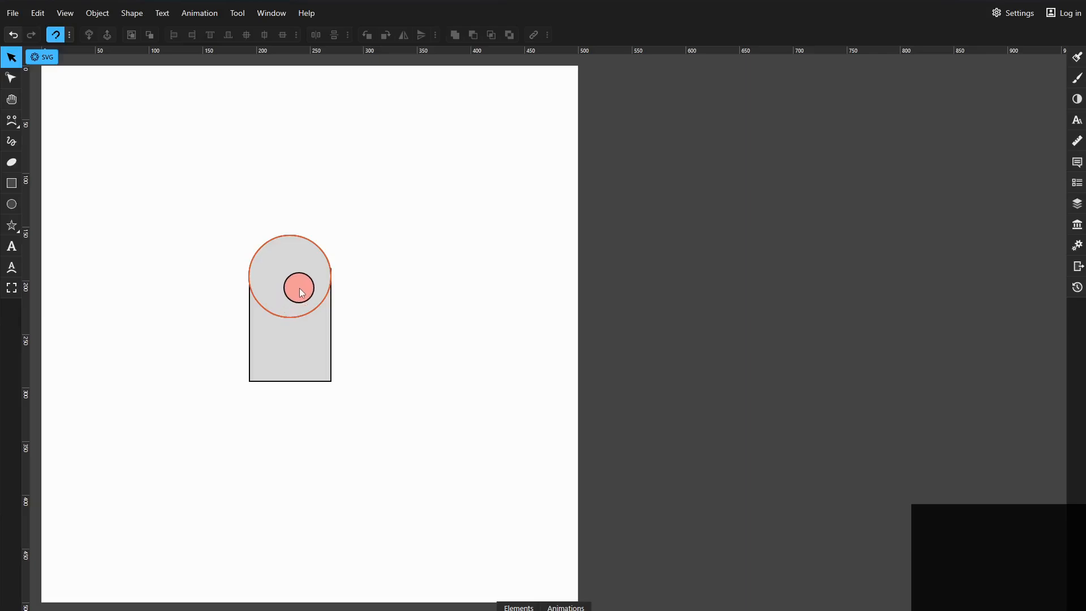
Set the circle's X and Y radii to 40 each in its geometry settings
left_click_drag(301, 289, 301, 289)
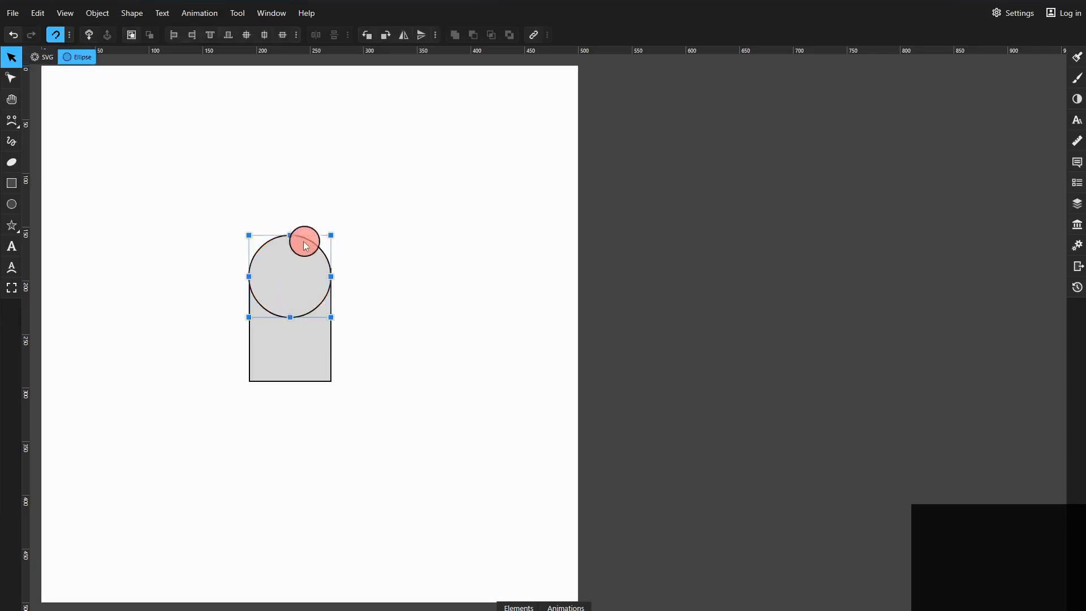
left_click(1076, 146)
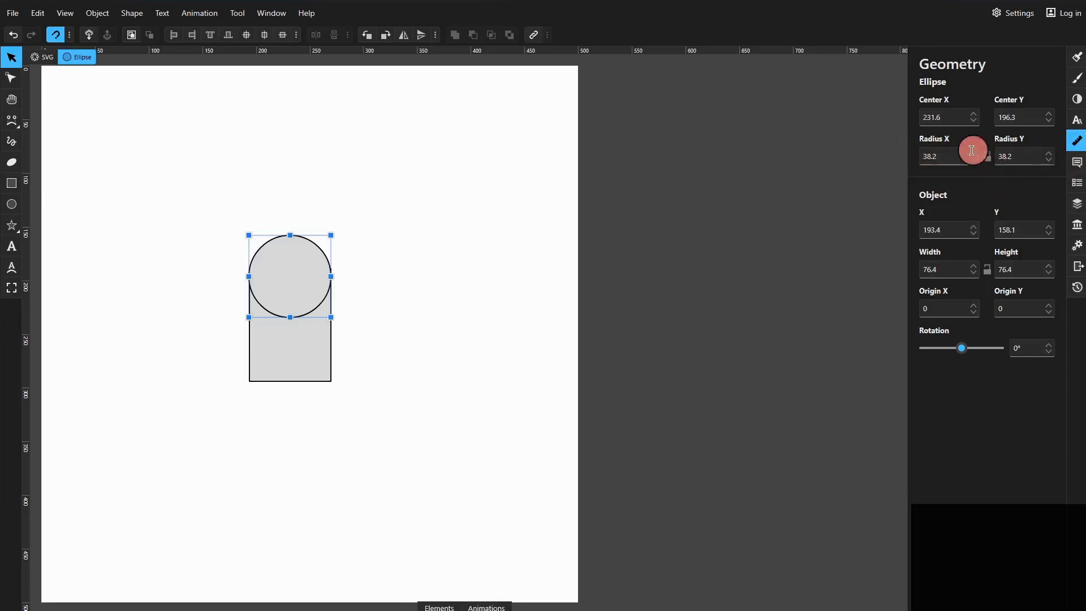
left_click(950, 163)
type("40")
key("Return")
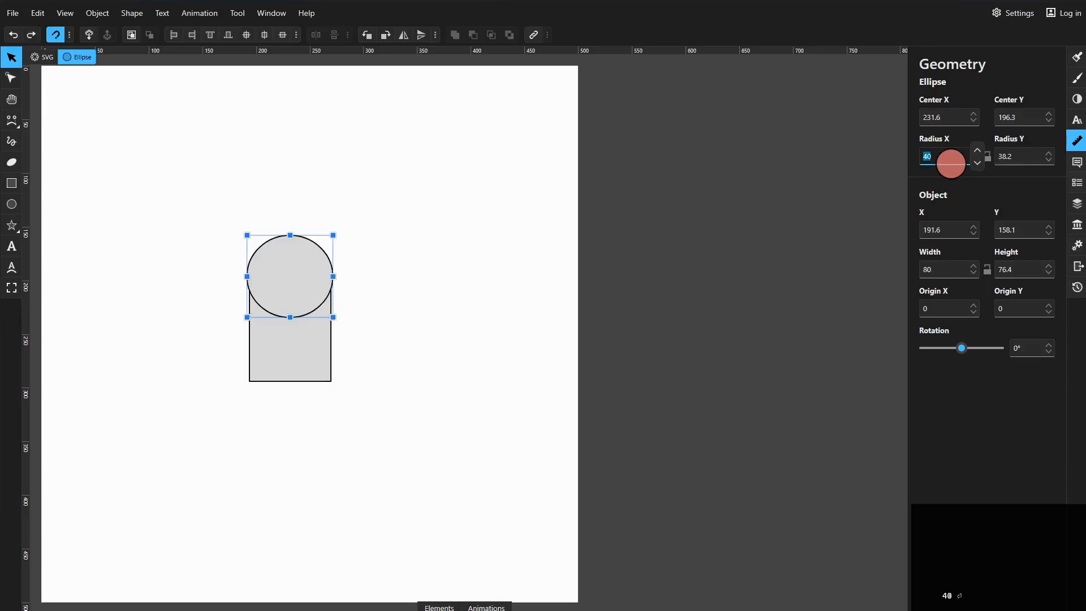
left_click(1026, 160)
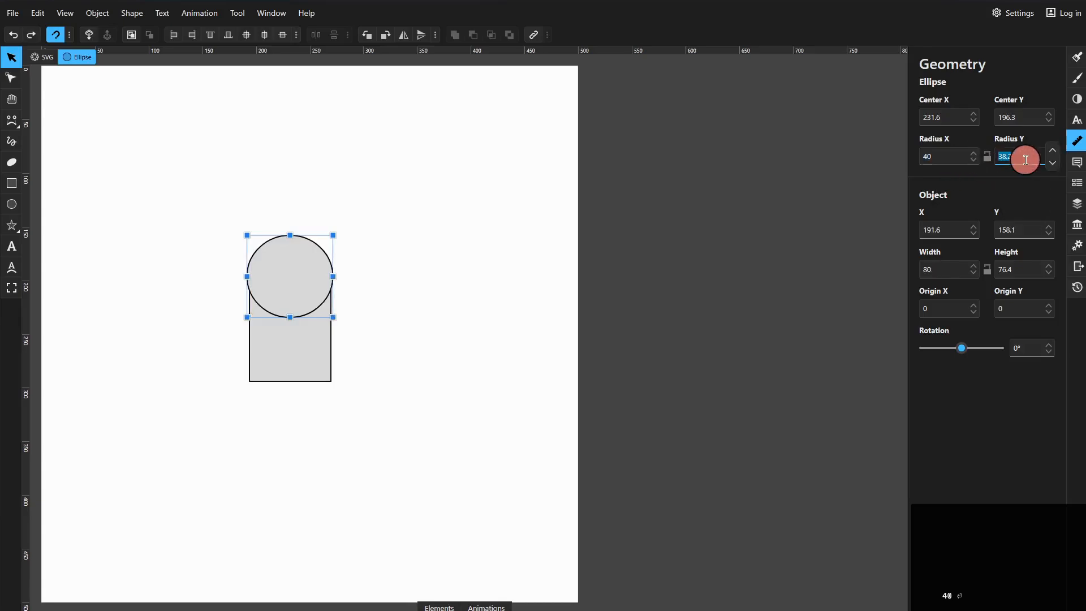
type("40")
key("Return")
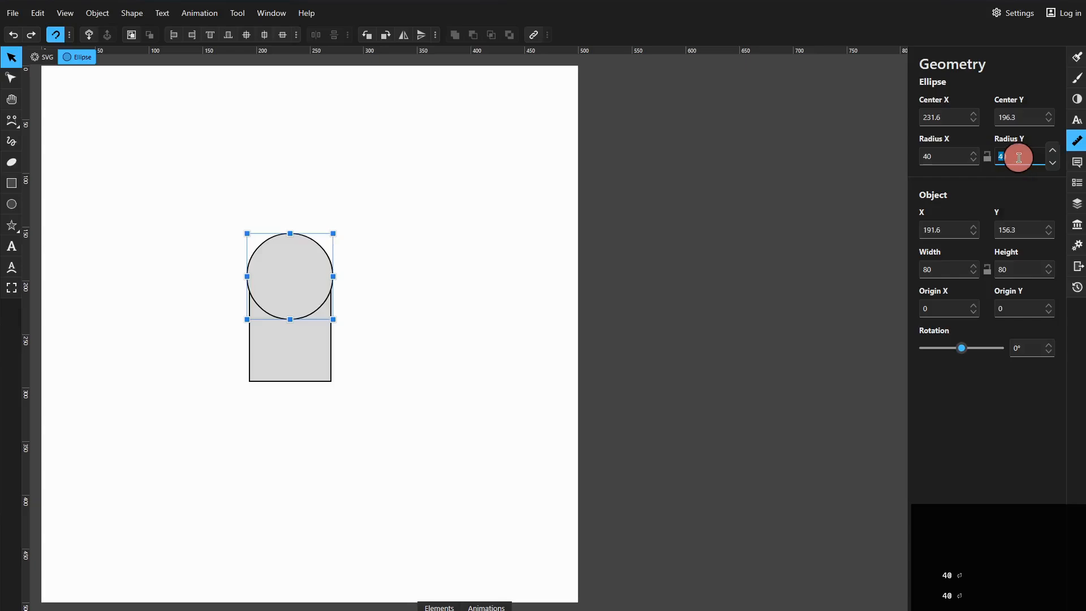
Lock the circle's radii proportionally, try a radius of 20, and set the radius to 40
left_click(988, 160)
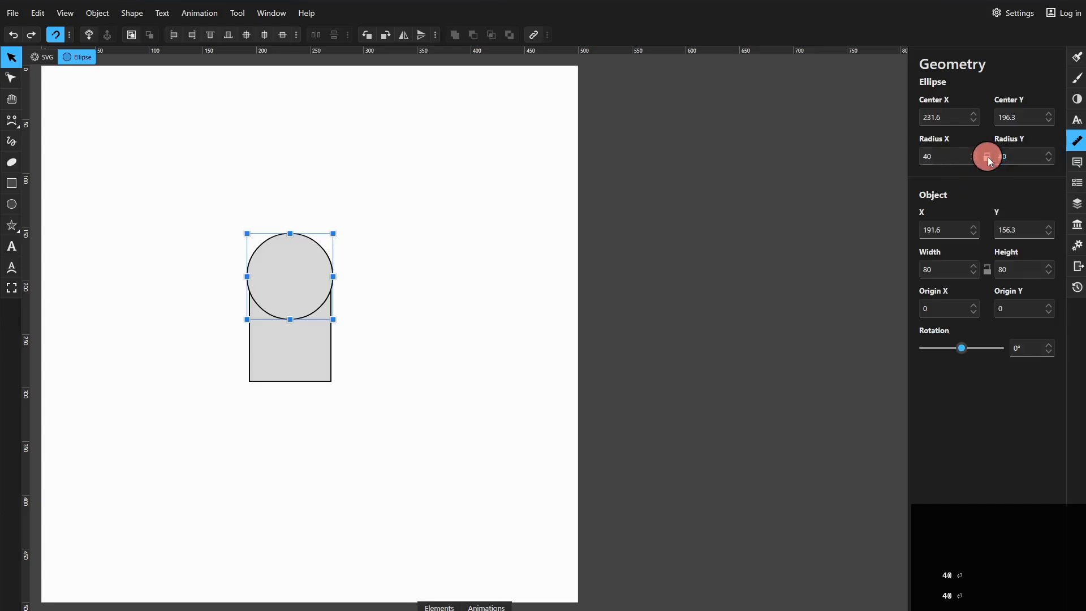
double_click(959, 158)
type("20")
key("Return")
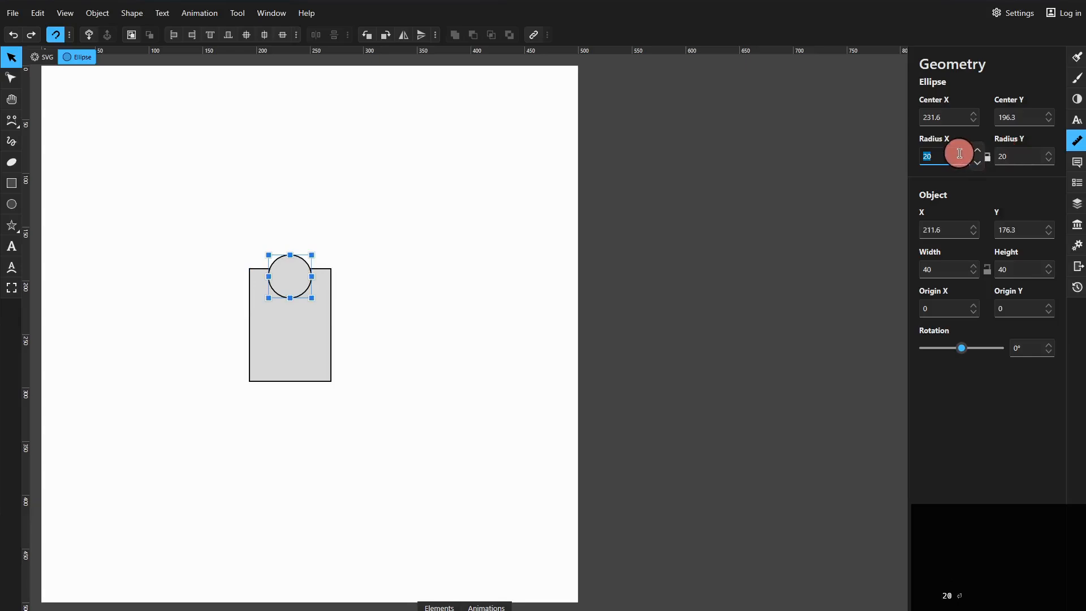
type("40")
key("Return")
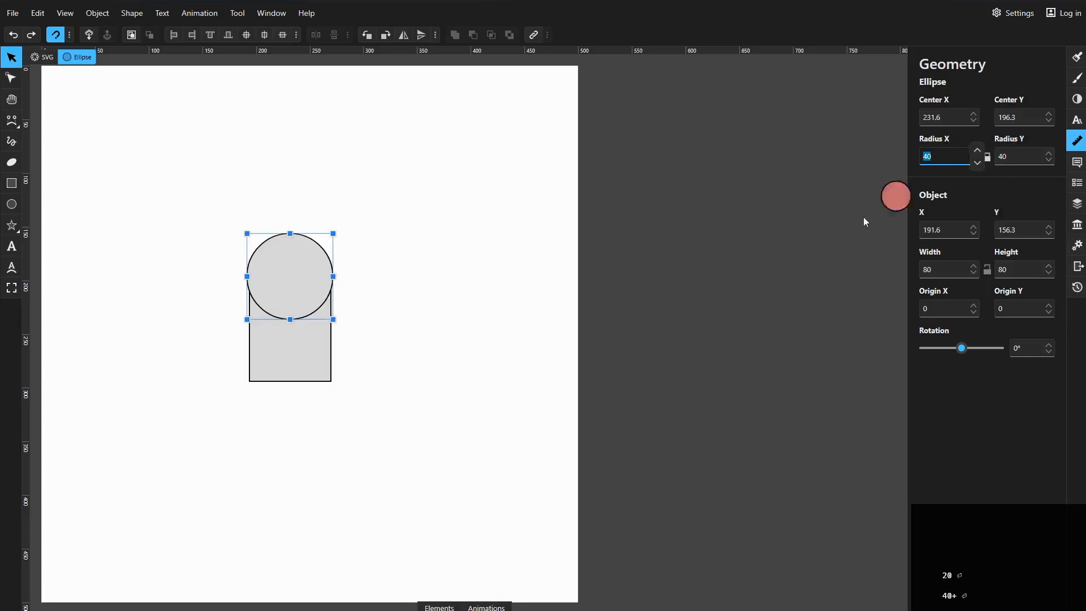
Set the rectangle's width to 80 and compare it with the circle's width
left_click(325, 382)
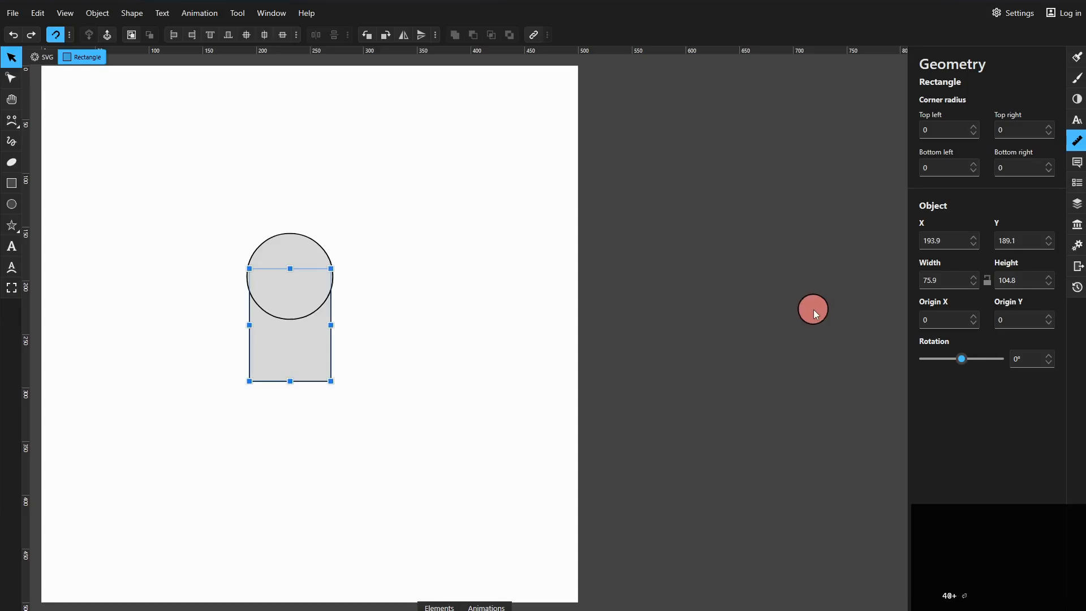
double_click(948, 283)
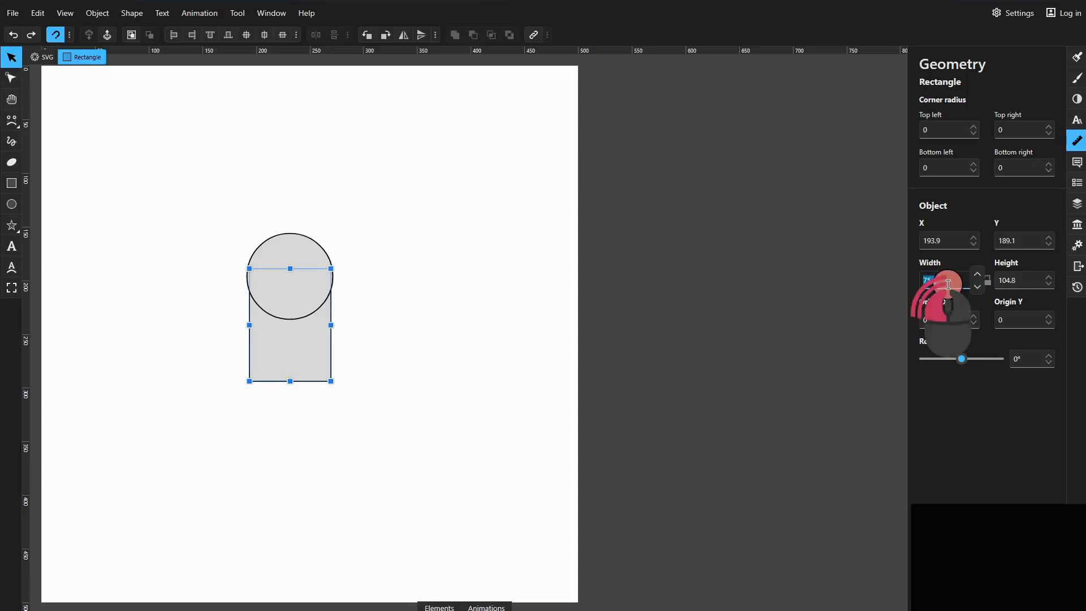
type("80")
key("Return")
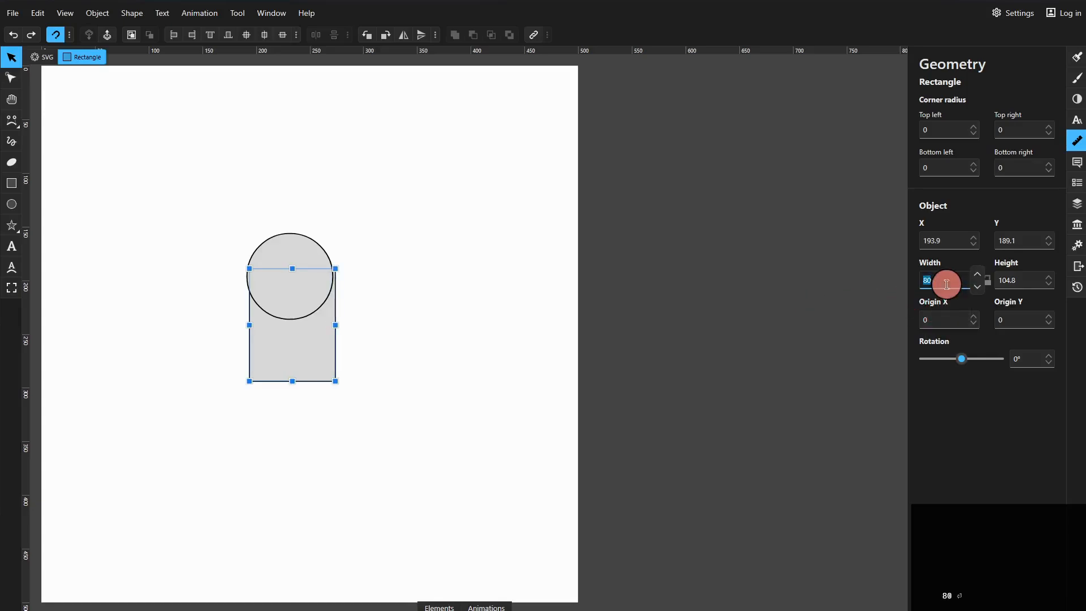
left_click(293, 259)
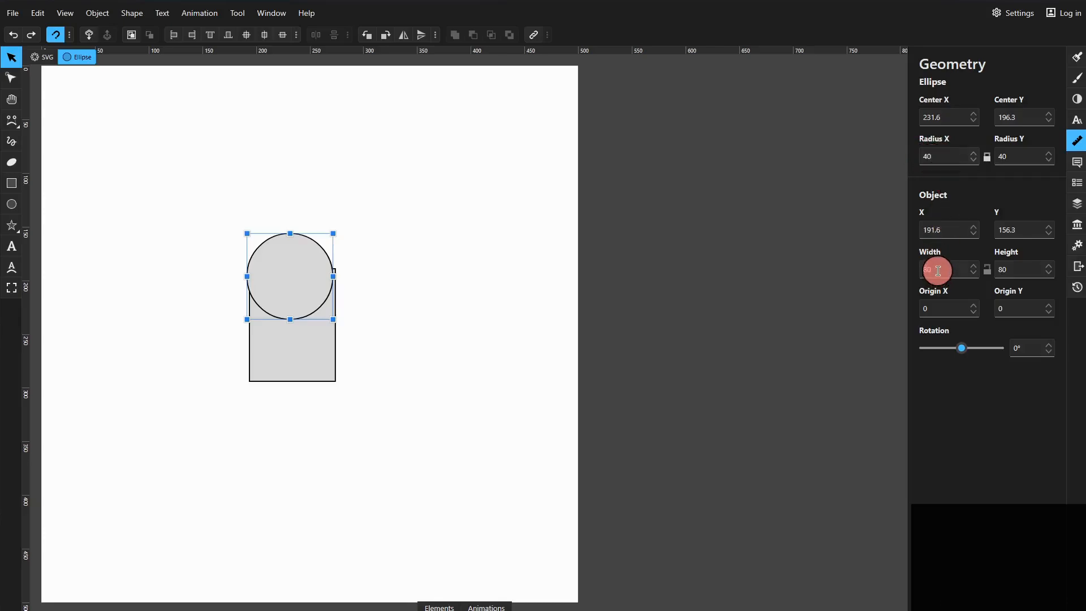
Select the rectangle and circle together and center them horizontally on each other
left_click(317, 365)
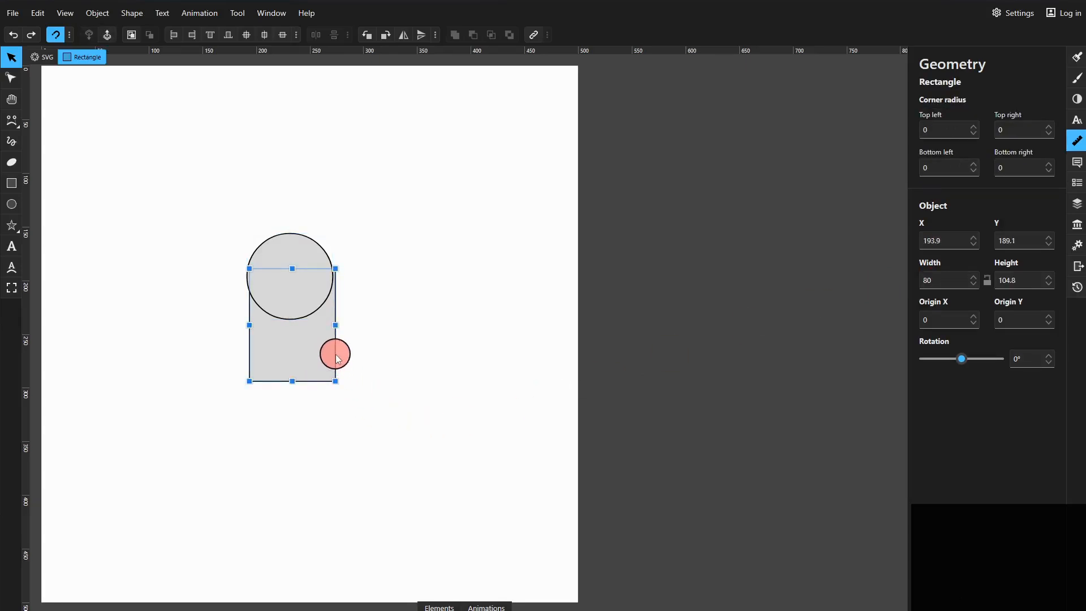
left_click(304, 255, "shift")
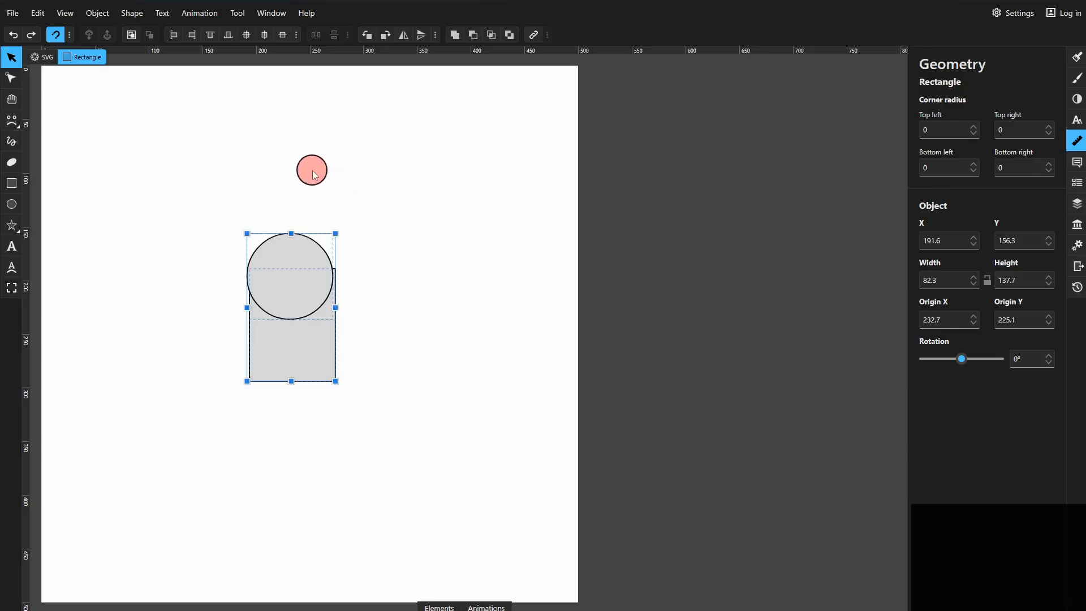
left_click(265, 39)
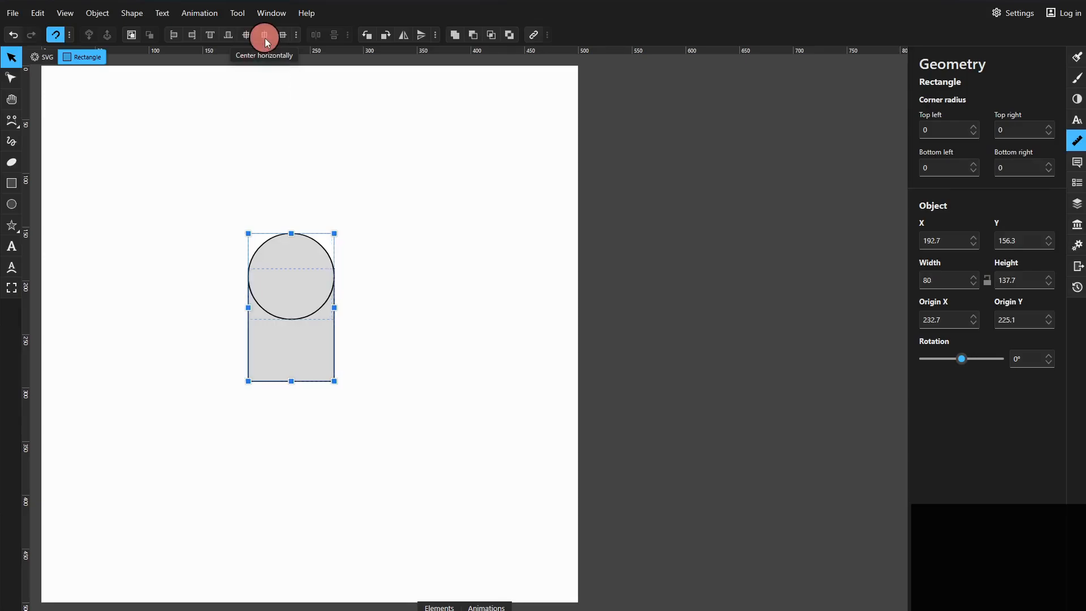
left_click(383, 412)
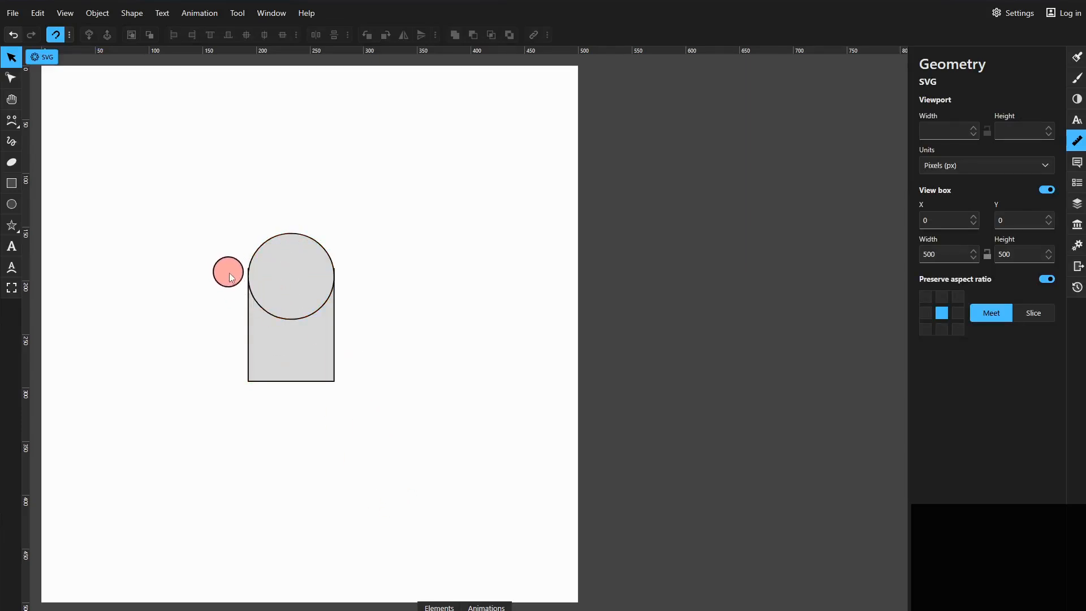
Try moving the circle freely so its center meets the rectangle's top edge, and undo the trial moves
key("ctrl")
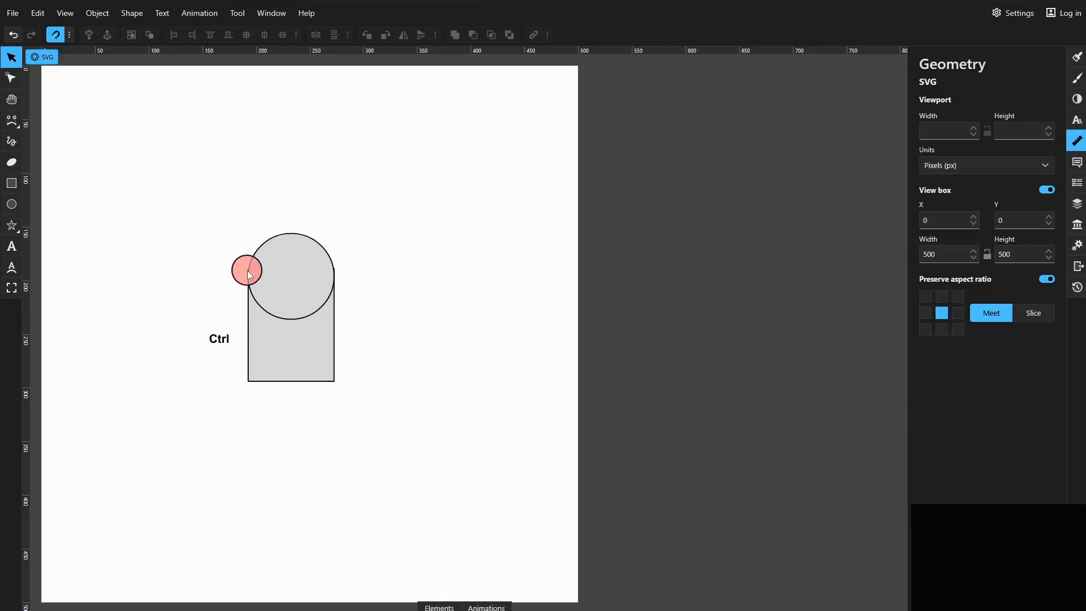
scroll(246, 270, "up", 3)
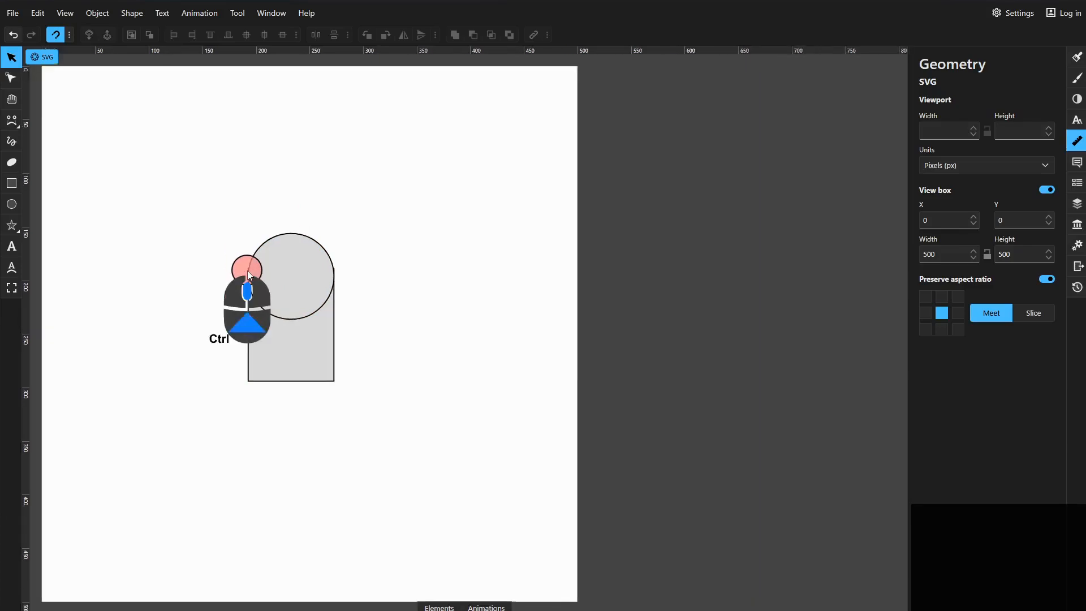
scroll(247, 270, "up", 5)
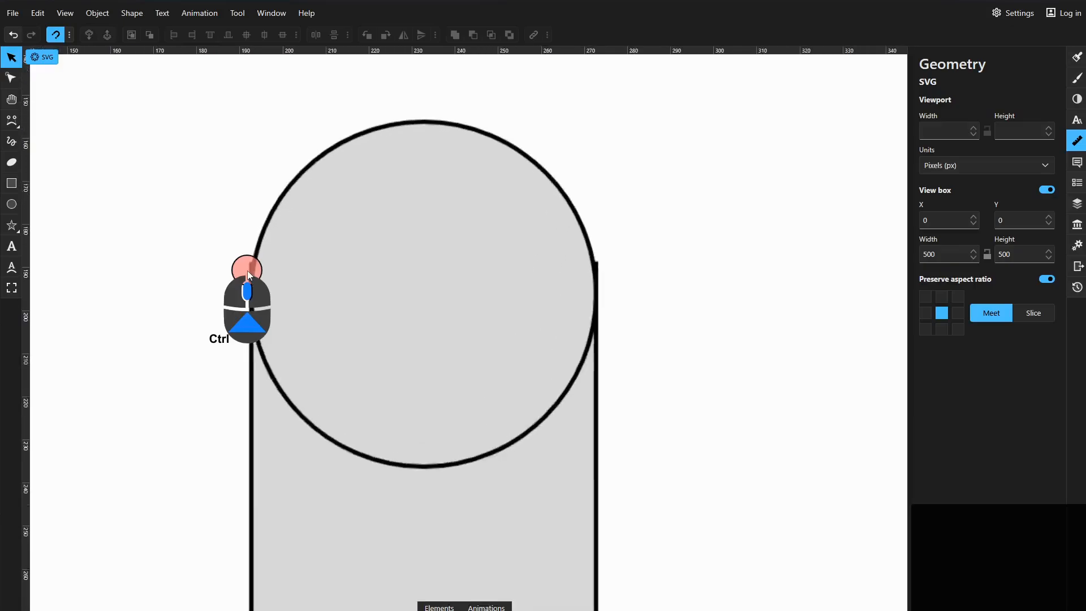
key("ctrl+z")
key("ctrl+z")
key("ctrl+z")
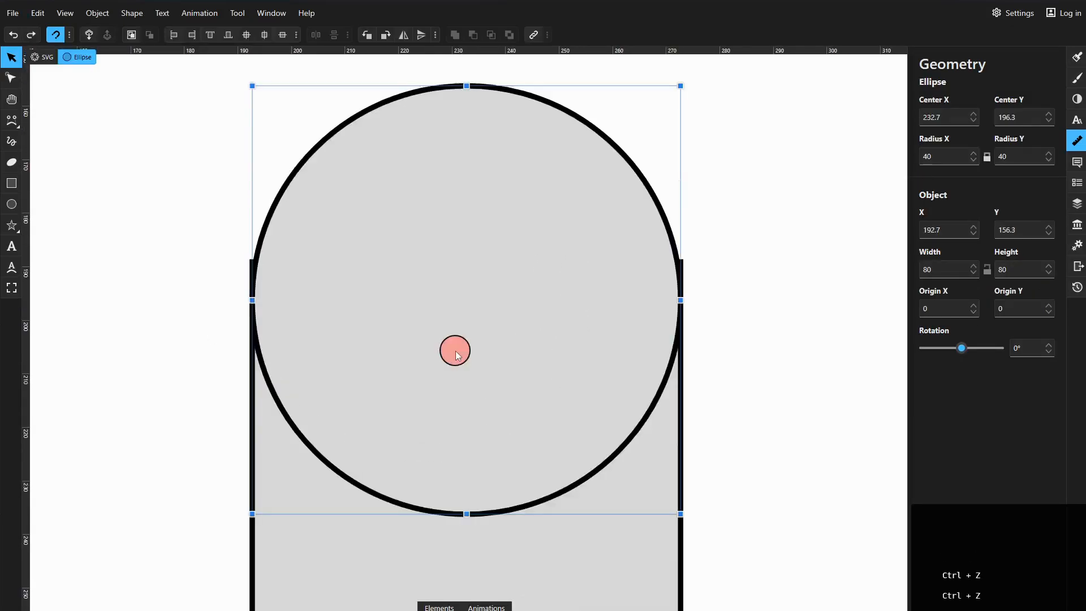
left_click_drag(456, 350, 469, 305)
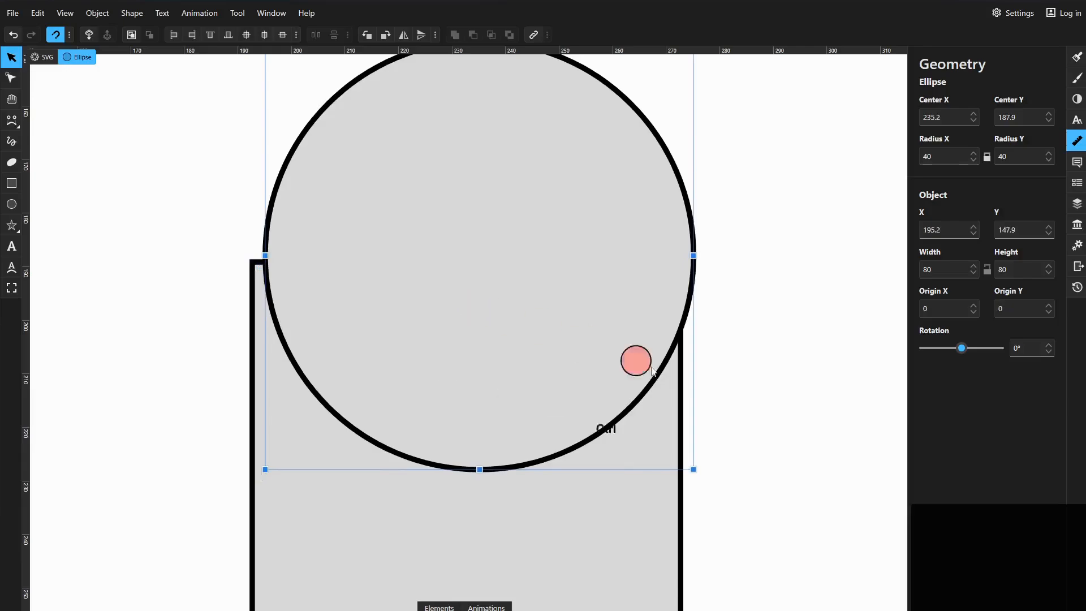
key("ctrl+z")
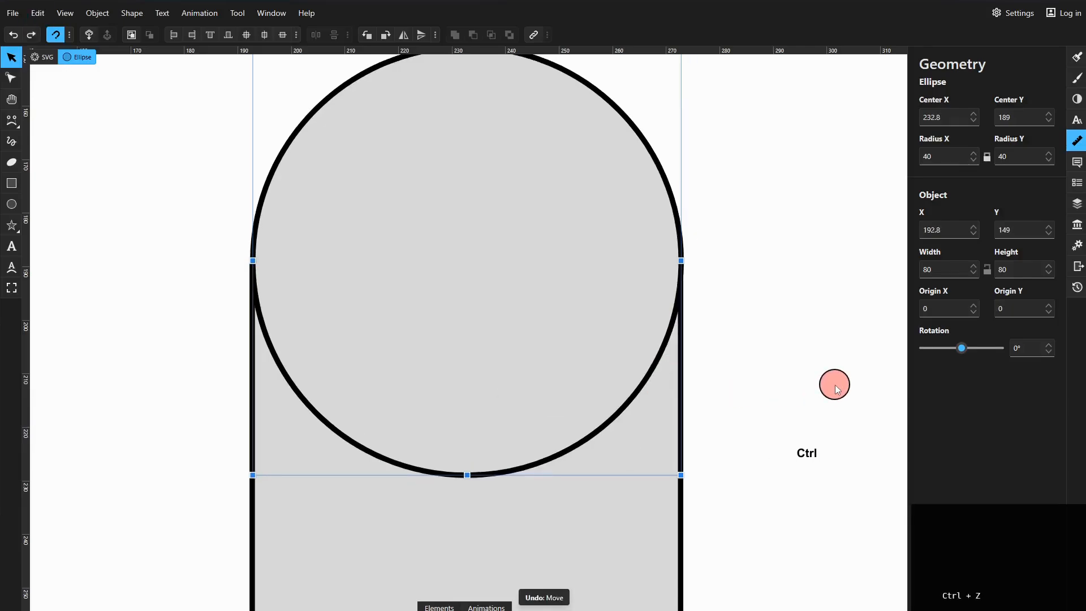
key("ctrl+z")
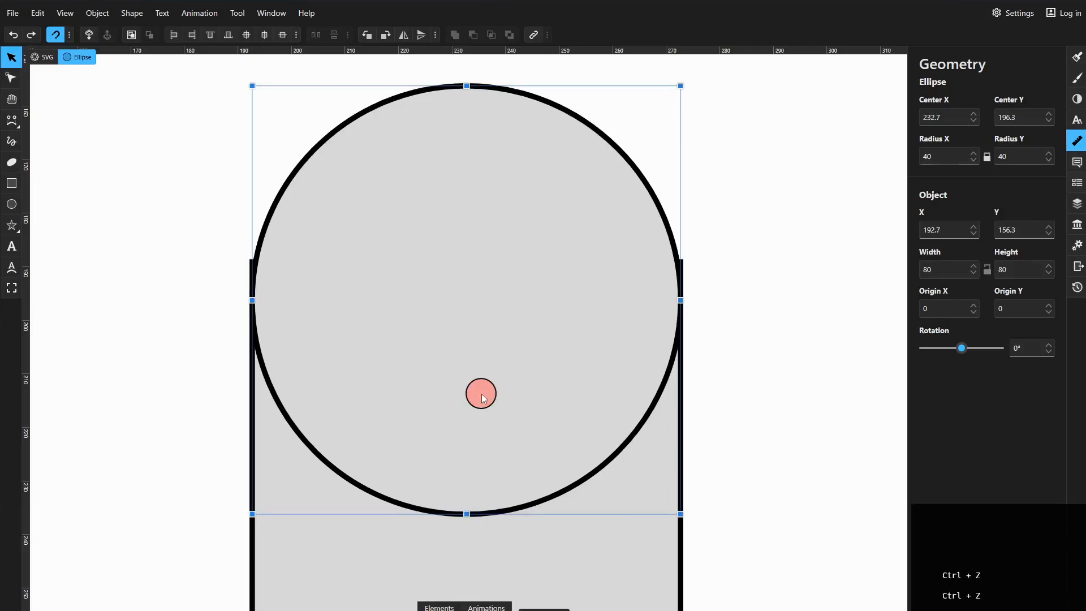
Move the circle straight up, keeping it horizontally aligned, until its center meets the rectangle's top edge at about Y 189.2
left_click(481, 394, "shift")
left_click_drag(481, 393, 517, 355)
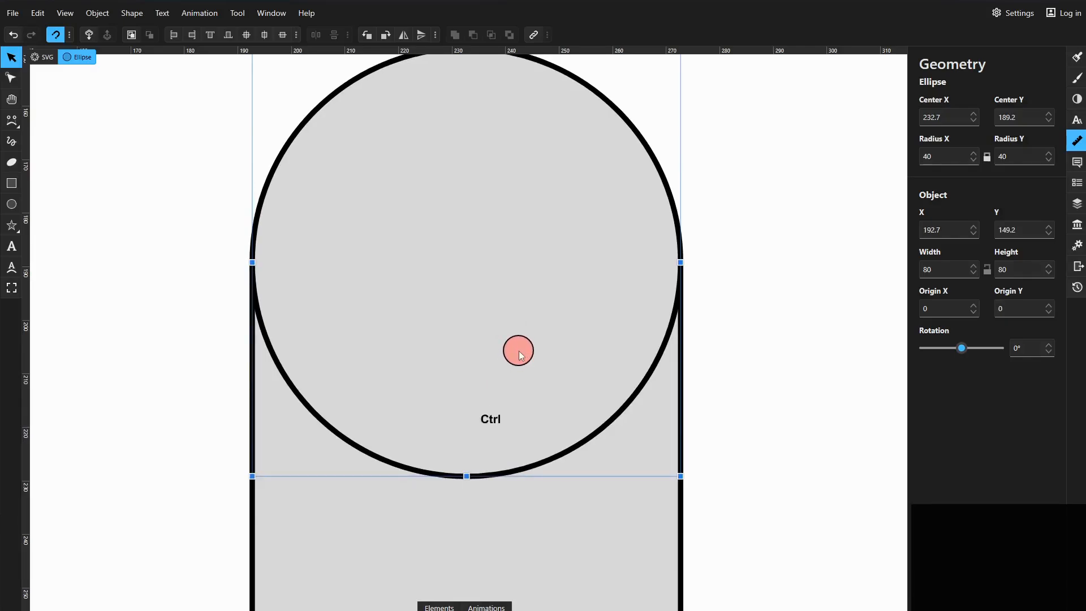
scroll(519, 352, "down", 4, "ctrl")
scroll(518, 351, "down", 2, "ctrl")
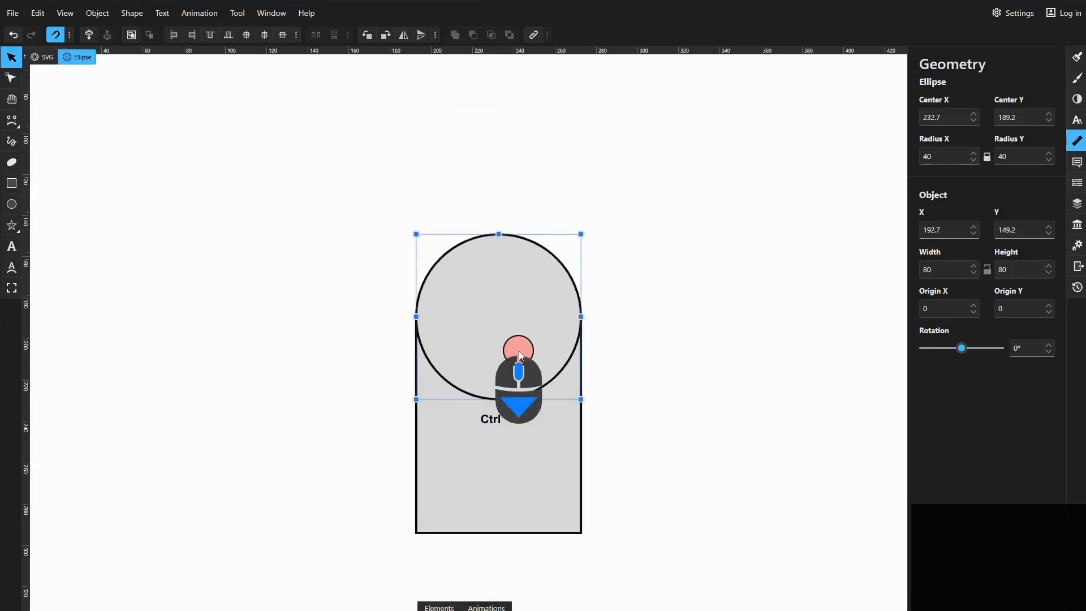
key("ctrl+z")
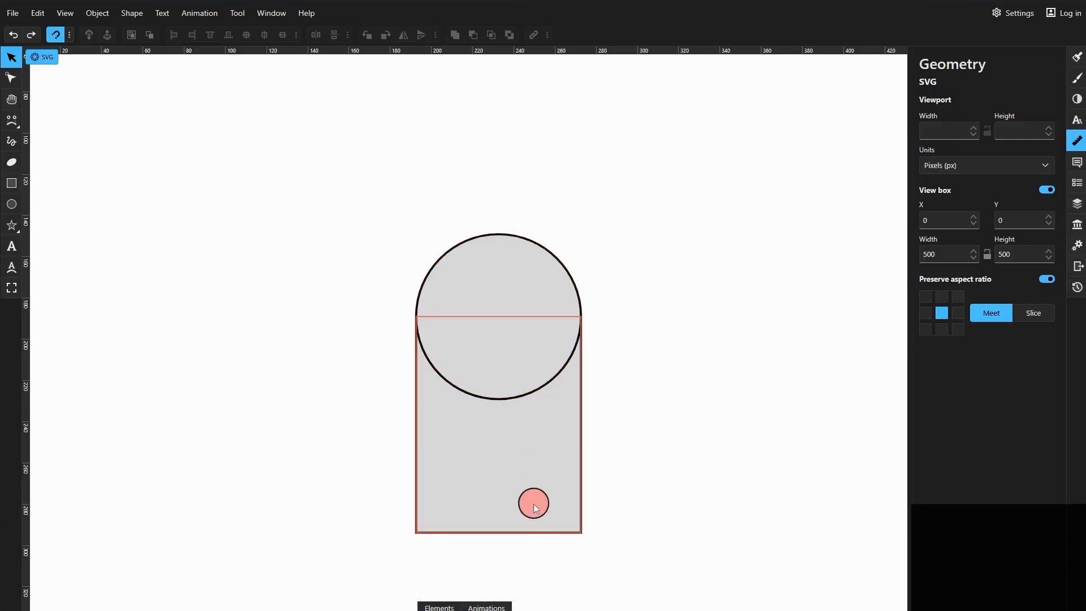
Fill the circle and the large rectangle beneath it with solid black
left_click_drag(493, 498, 492, 351)
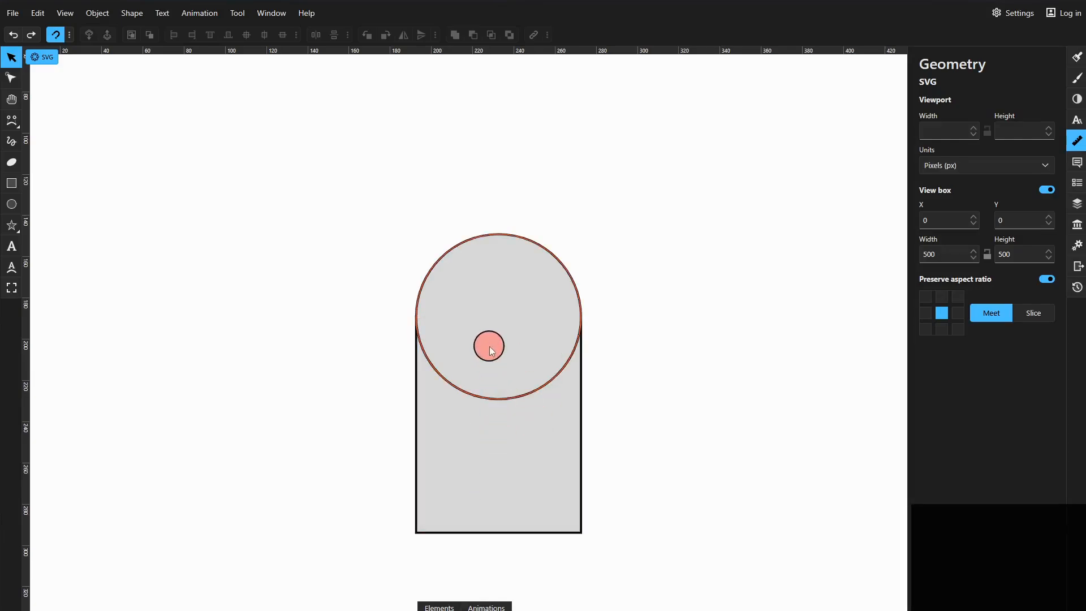
left_click(490, 347)
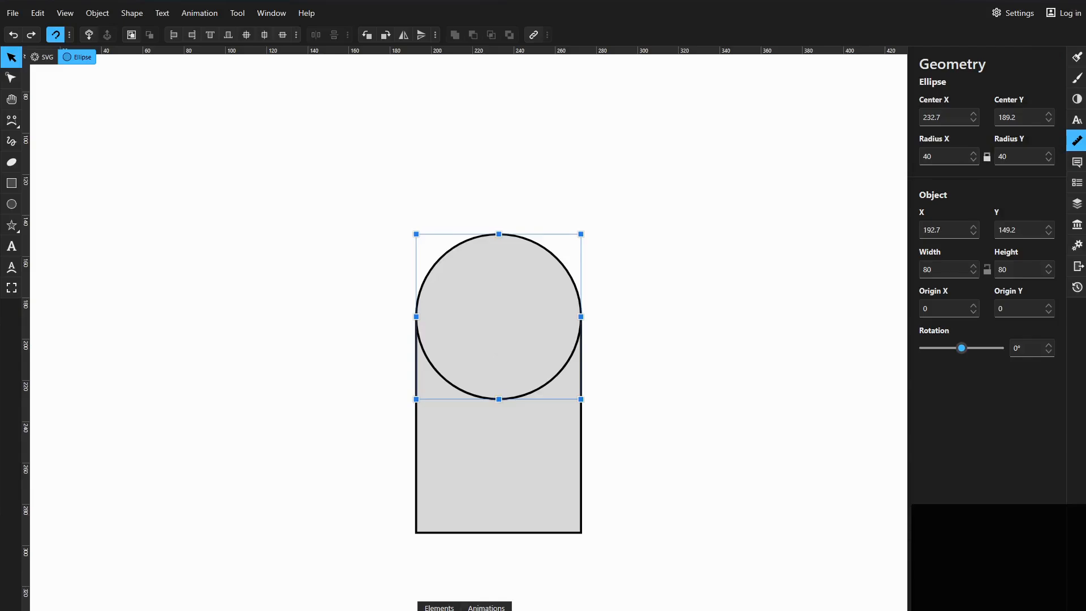
left_click(1077, 57)
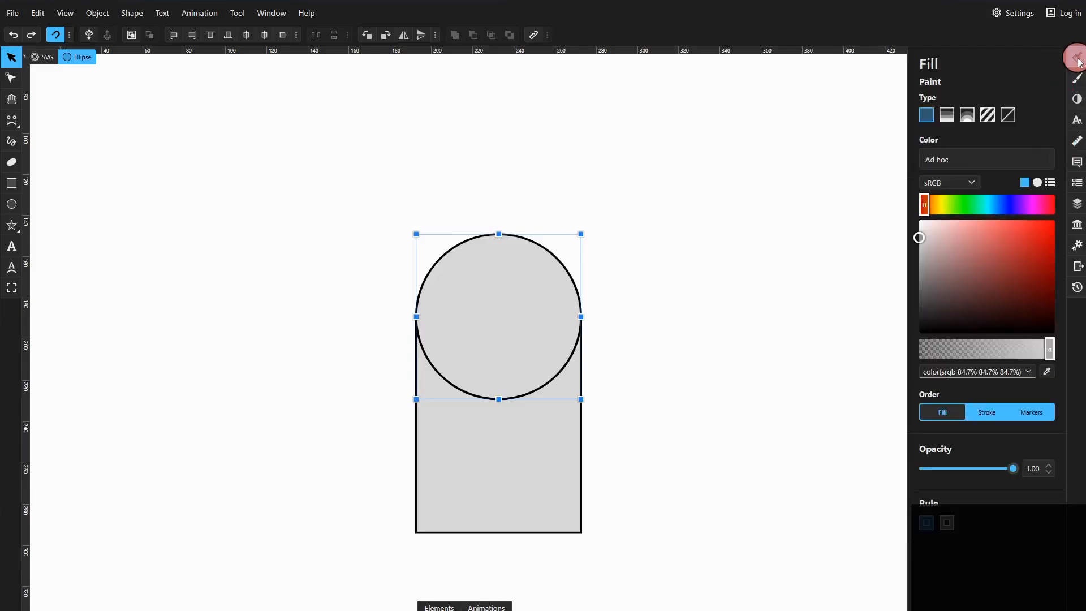
left_click_drag(930, 243, 886, 368)
left_click(545, 490)
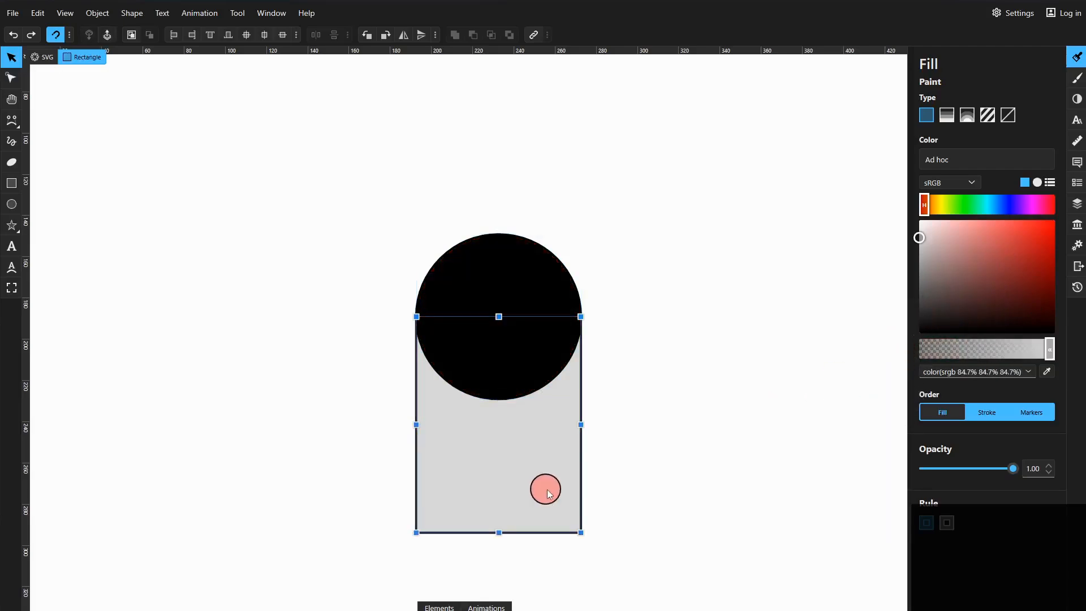
left_click_drag(920, 241, 880, 351)
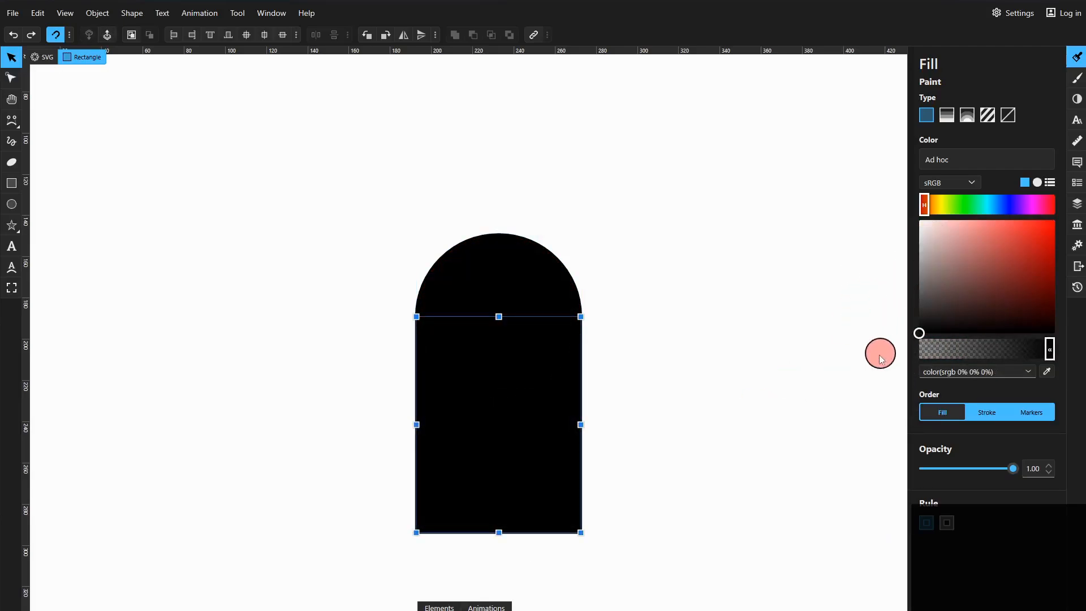
left_click(805, 402)
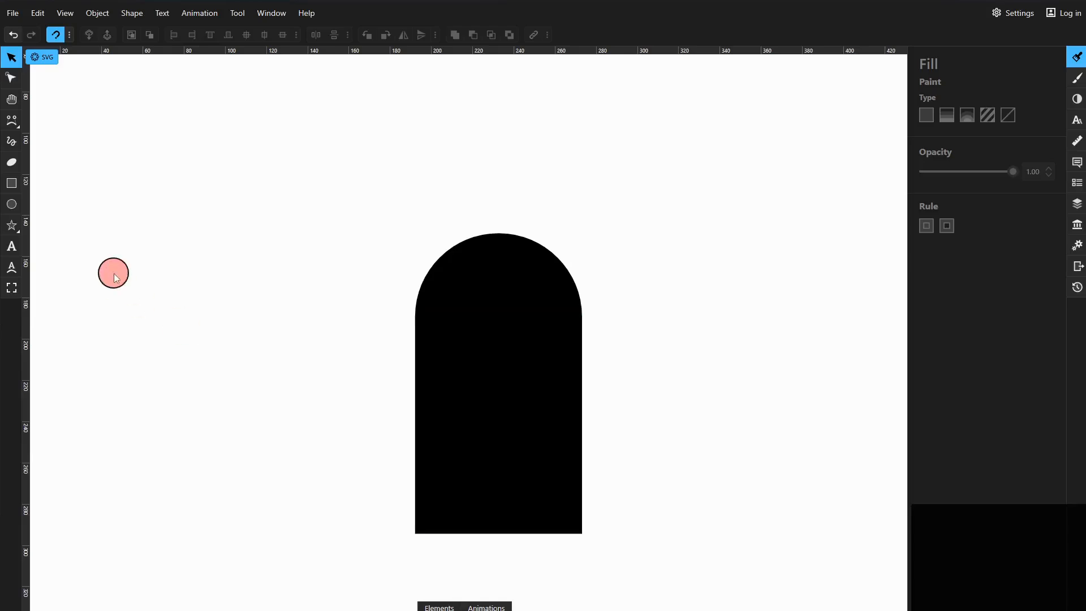
Draw a smaller upright rectangle in the lower right part of the black body, starting from its right edge
left_click(13, 187)
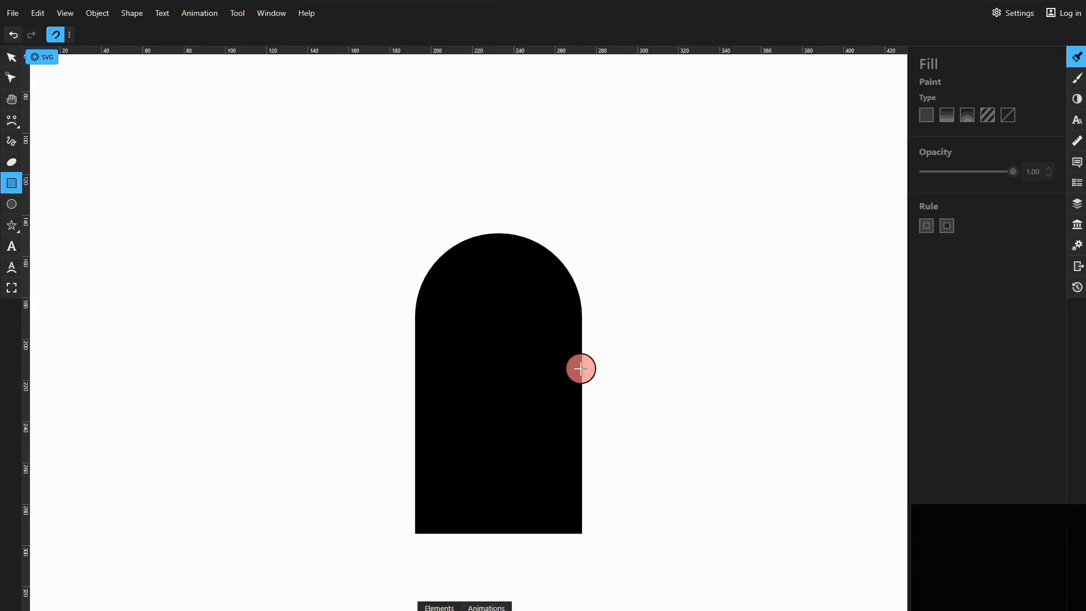
mouse_move(580, 369)
left_mouse_down()
mouse_move(505, 500)
mouse_move(504, 530)
mouse_move(481, 530)
mouse_move(503, 528)
left_mouse_up()
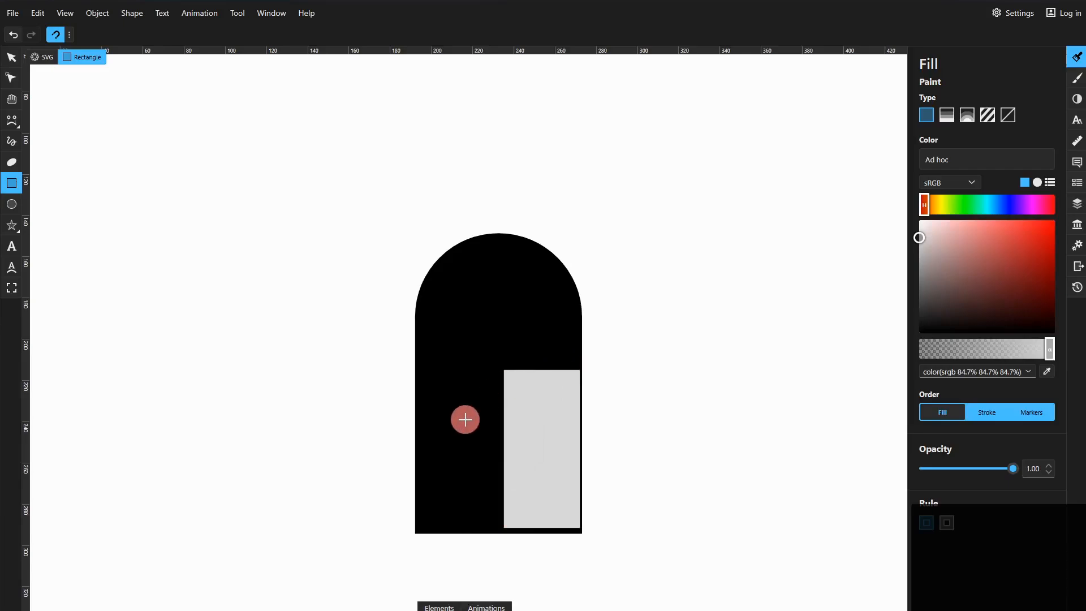
key("Escape")
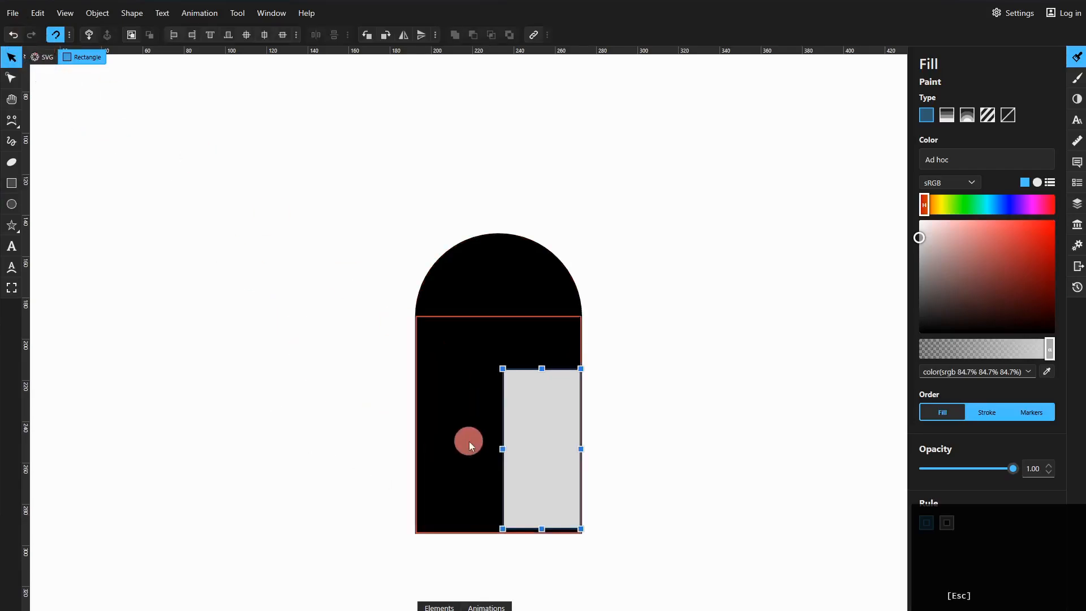
Align the small rectangle's bottom edge with the bottom of the large black rectangle
left_click(469, 441, "shift")
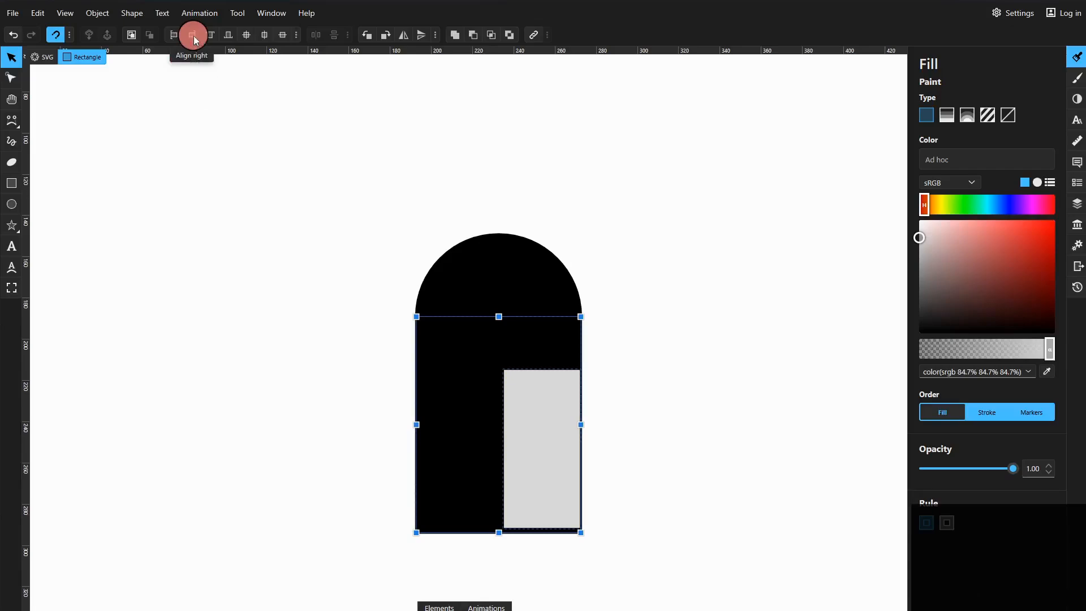
left_click(229, 36)
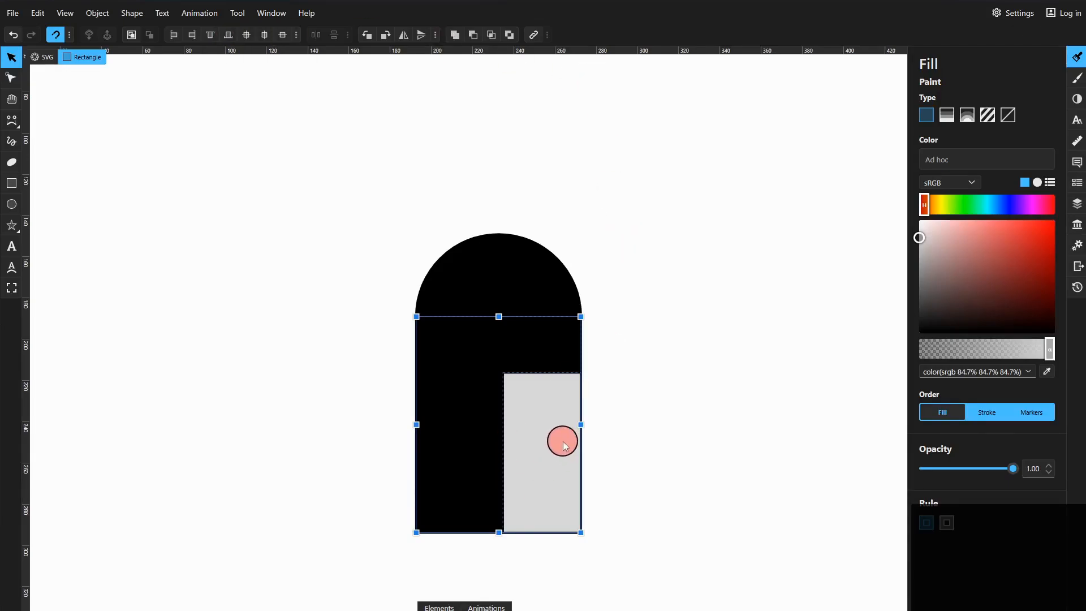
key("Escape")
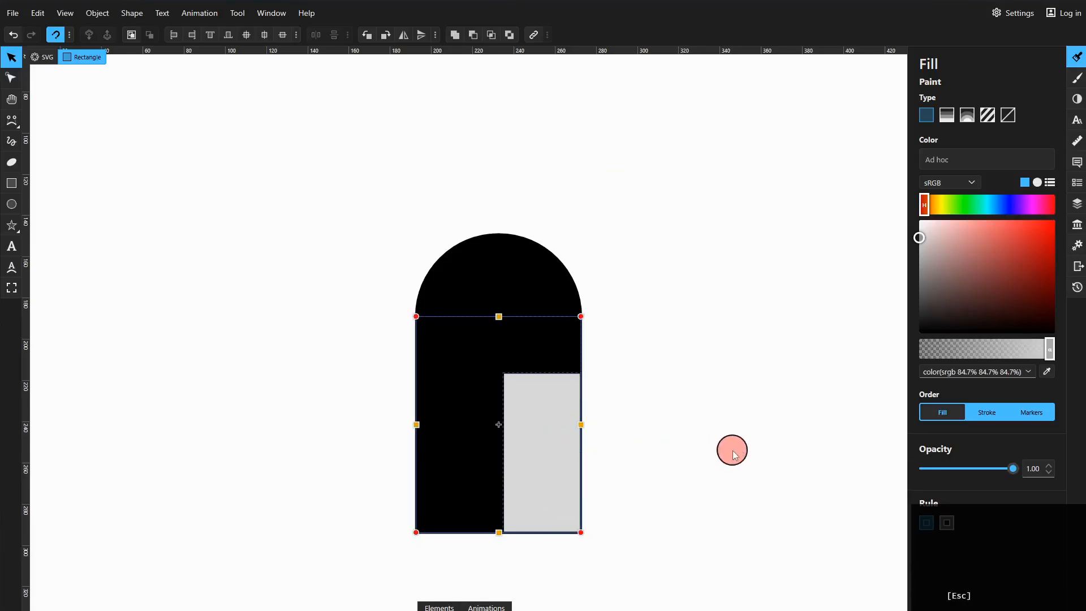
left_click(711, 450)
Change both the fill and the stroke of the small rectangle to pure white
left_click(557, 461)
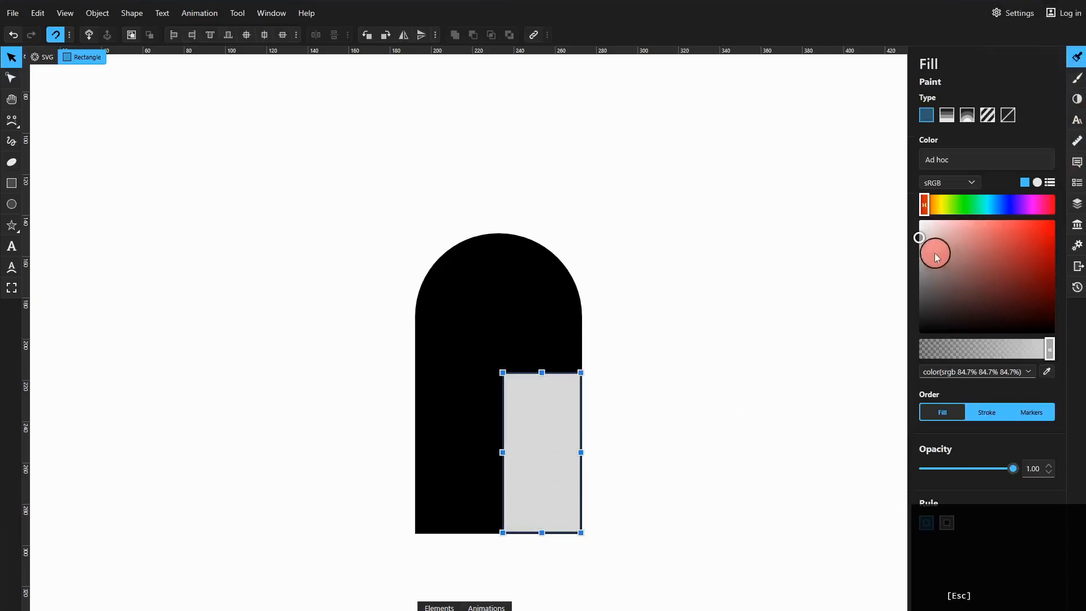
left_click_drag(917, 239, 907, 208)
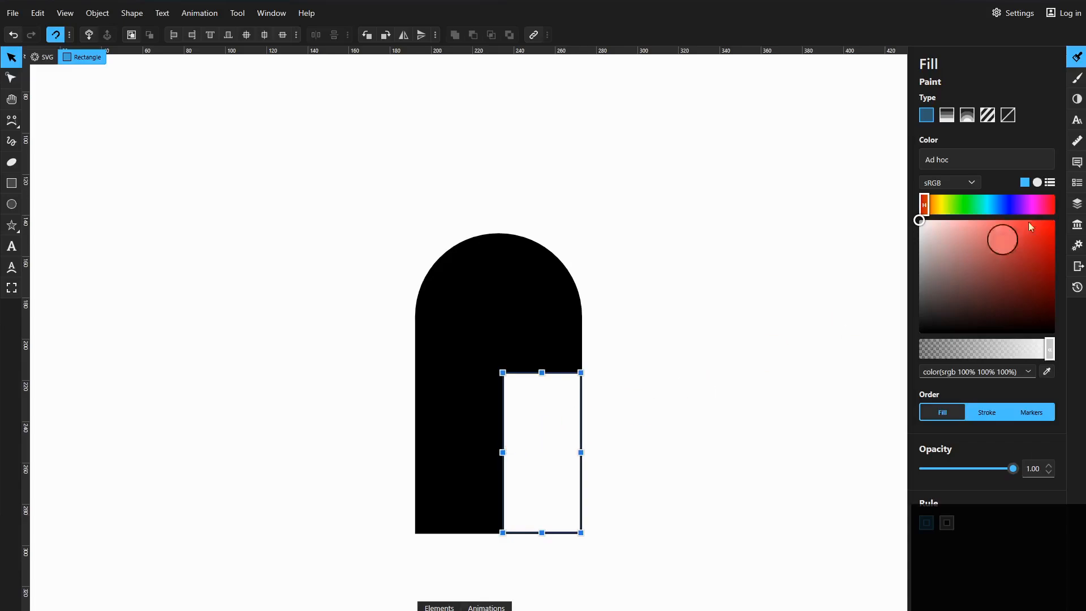
left_click(1080, 85)
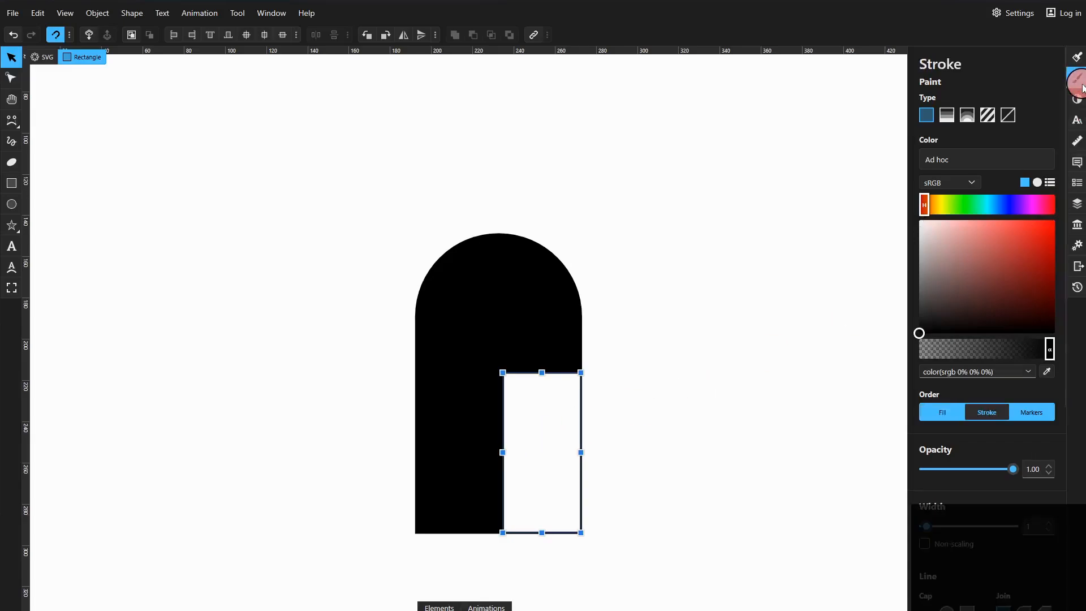
left_click_drag(919, 334, 892, 206)
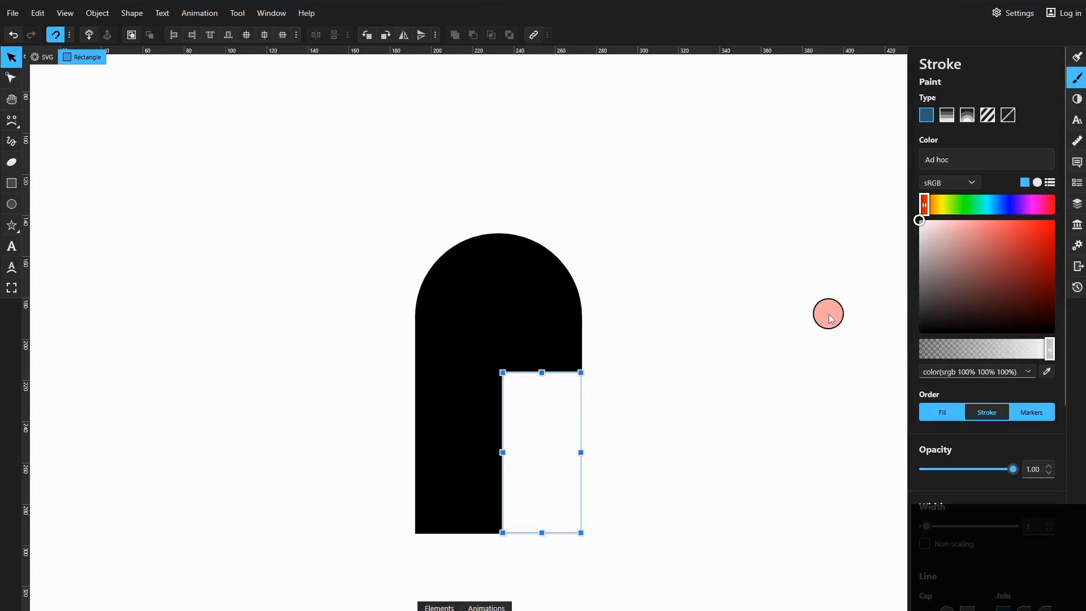
left_click(827, 326)
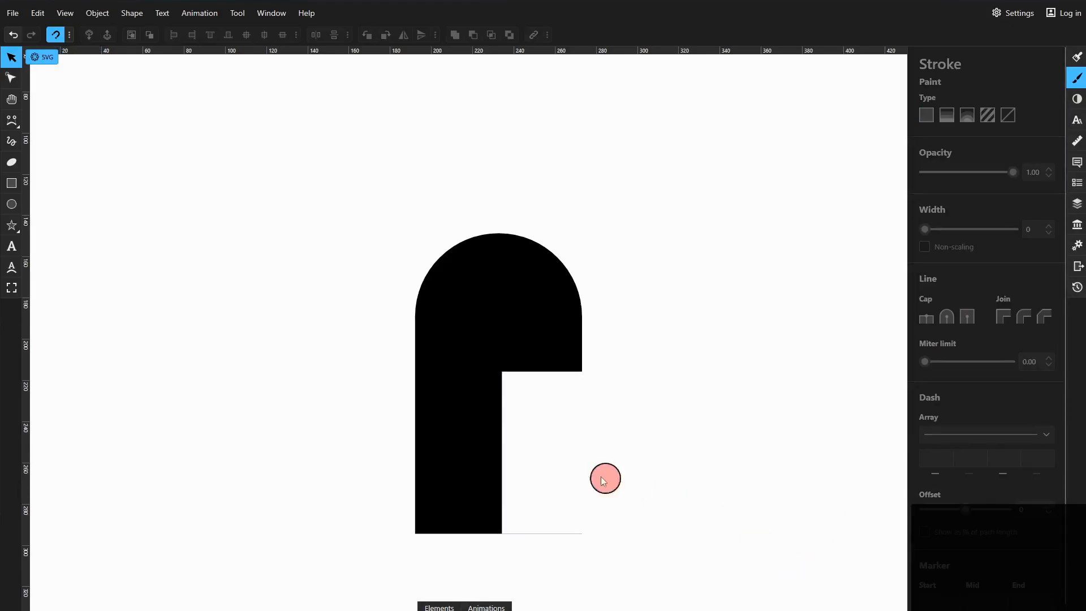
Make the small white rectangle's stroke fully transparent by lowering the stroke color's alpha to zero
left_click(550, 465)
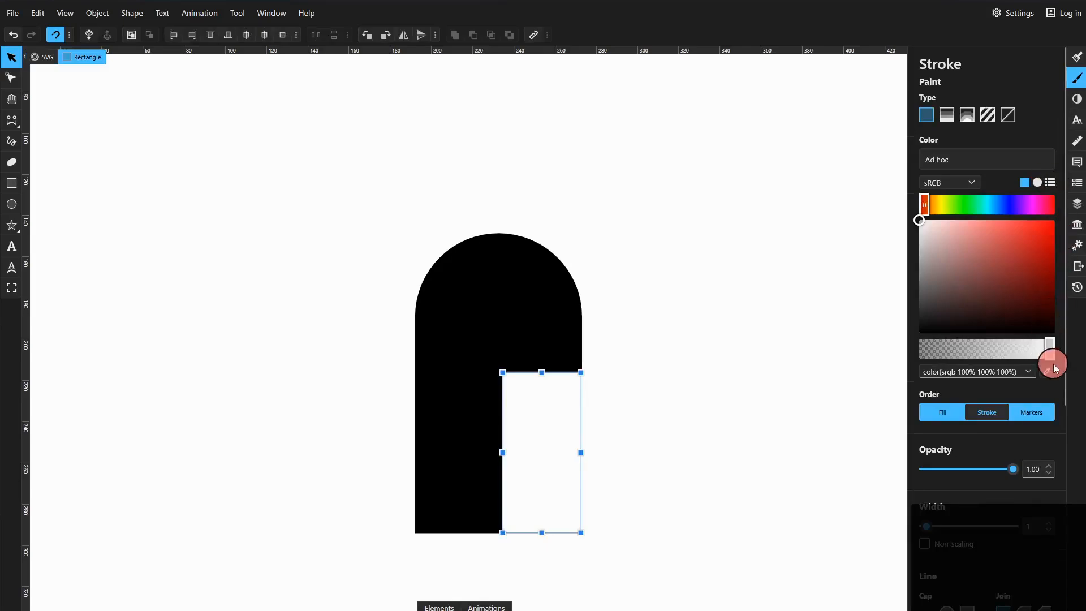
left_click_drag(1050, 350, 1012, 353)
left_click_drag(952, 355, 892, 355)
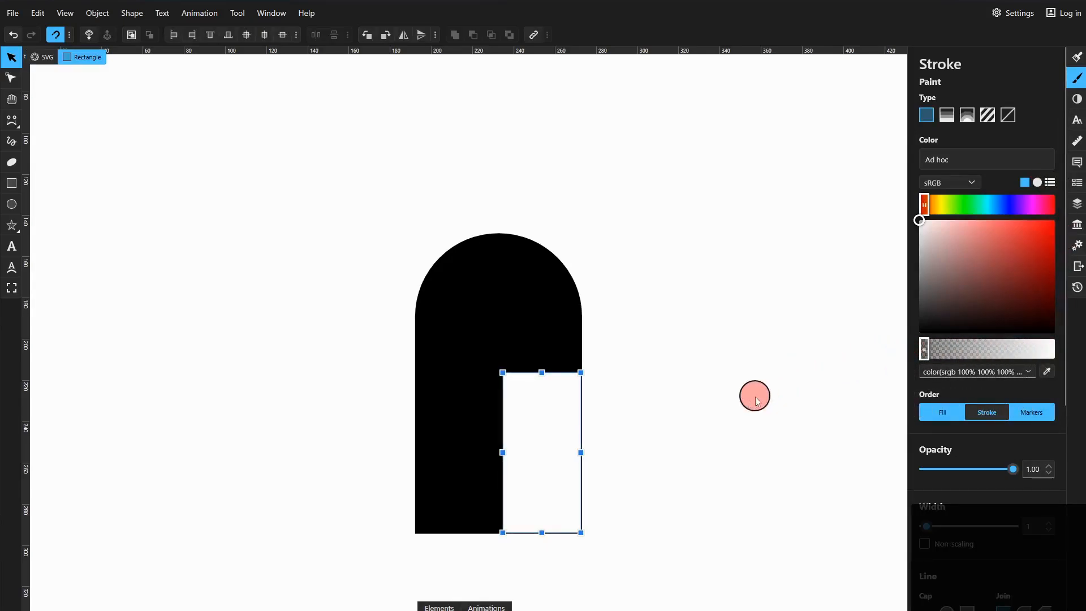
left_click(754, 397)
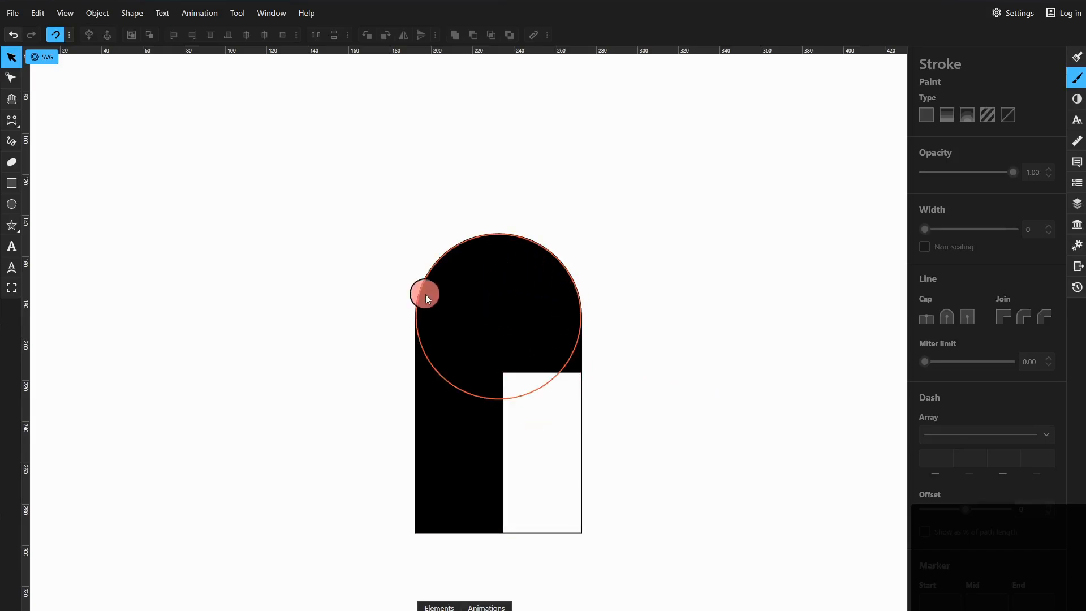
Draw a small circle in the right part of the black rounded top and give it a white stroke and fill
left_click(21, 201)
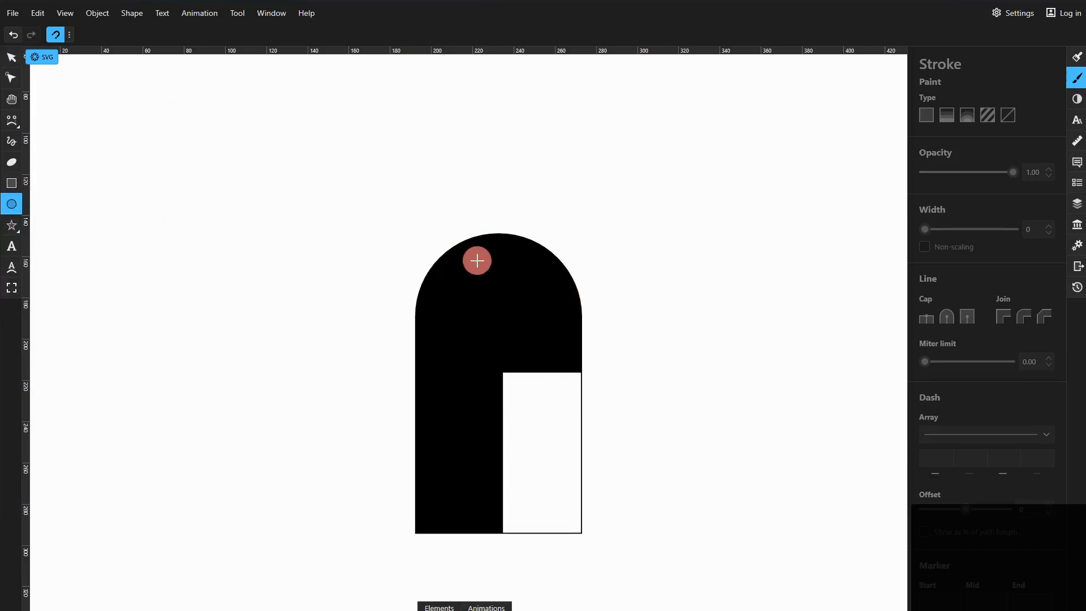
left_click_drag(479, 261, 554, 338)
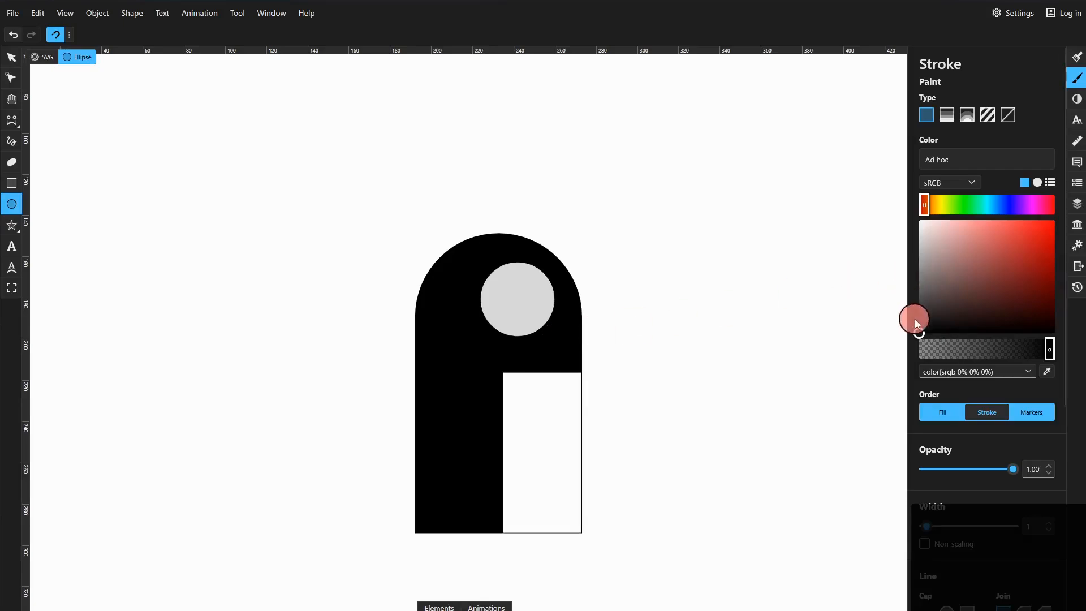
left_click_drag(918, 338, 906, 188)
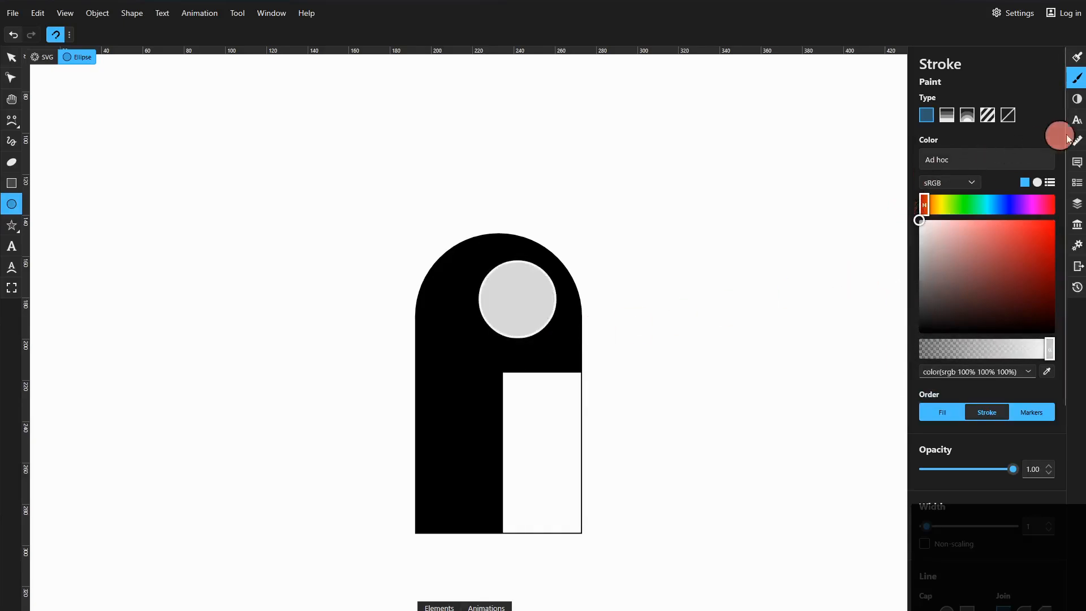
left_click(1076, 57)
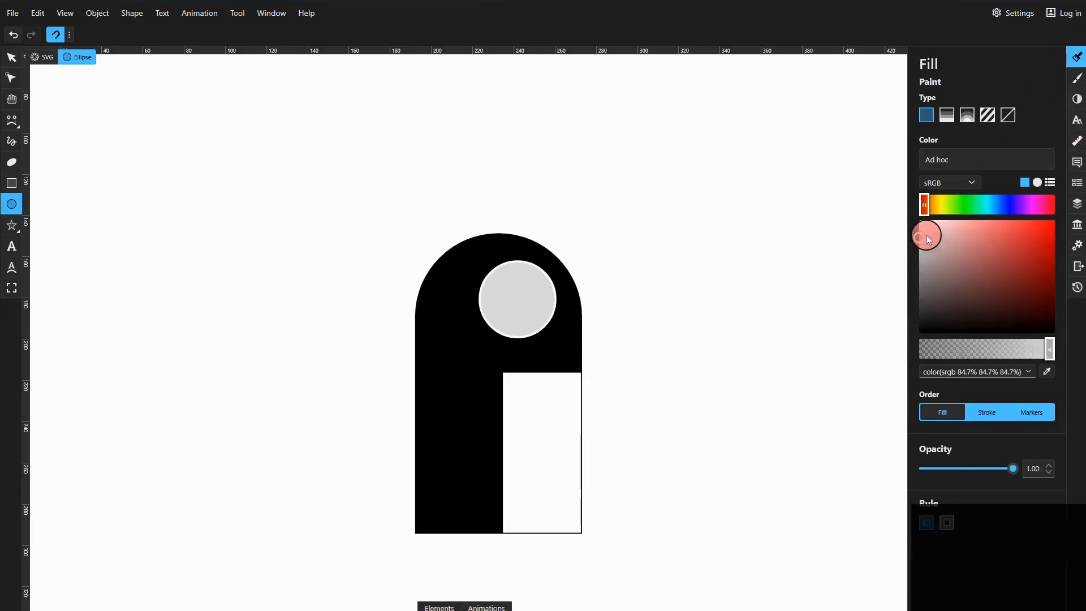
left_click_drag(920, 236, 911, 215)
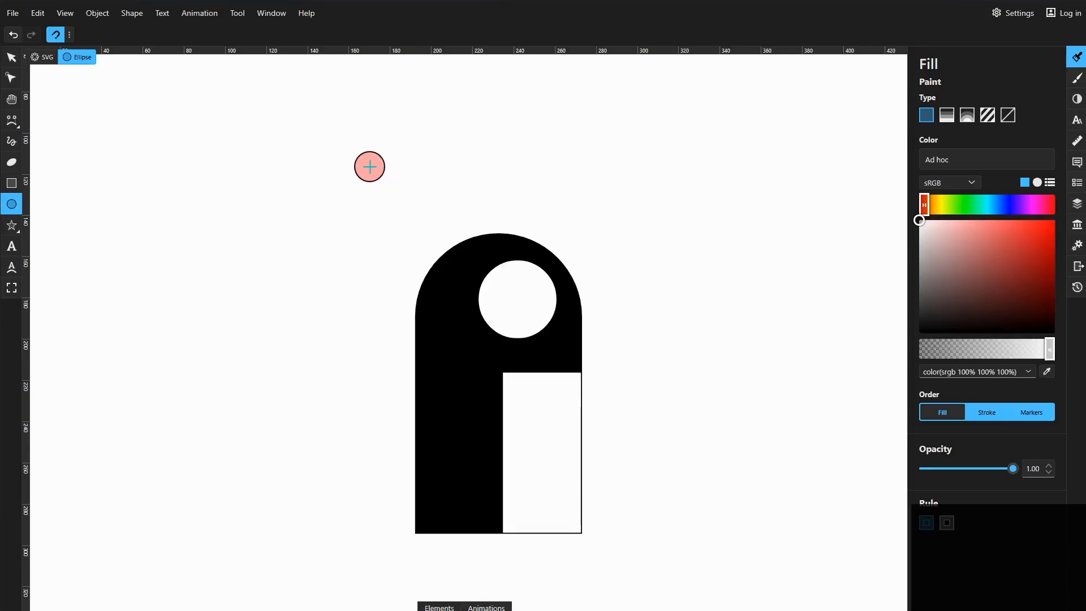
Draw an open three-point path inside the white circle, shaped like an upward-pointing chevron
left_click(13, 128)
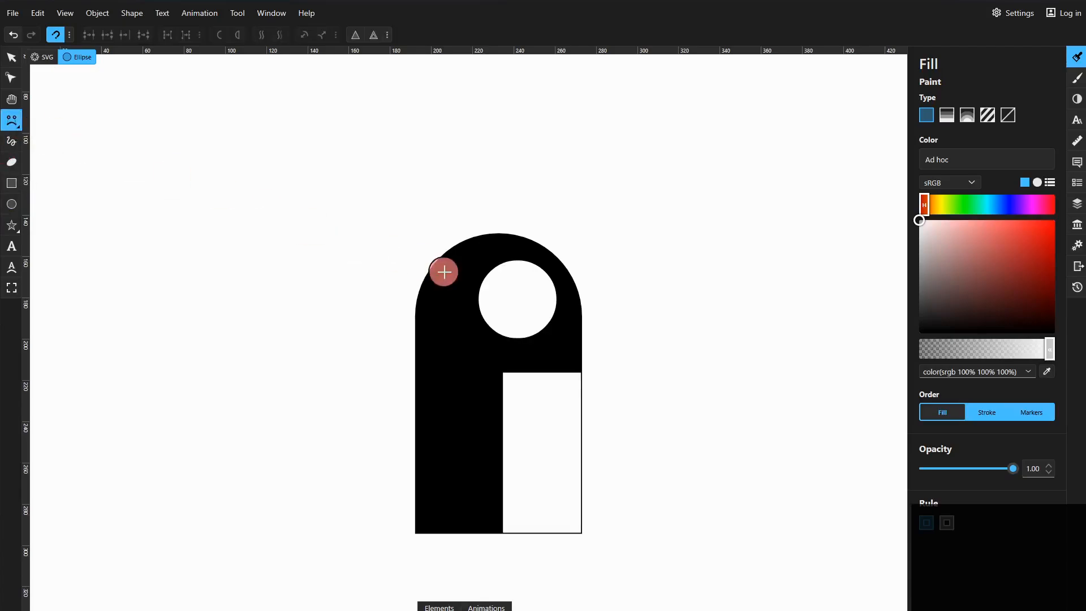
scroll(534, 300, "up", 5, "ctrl")
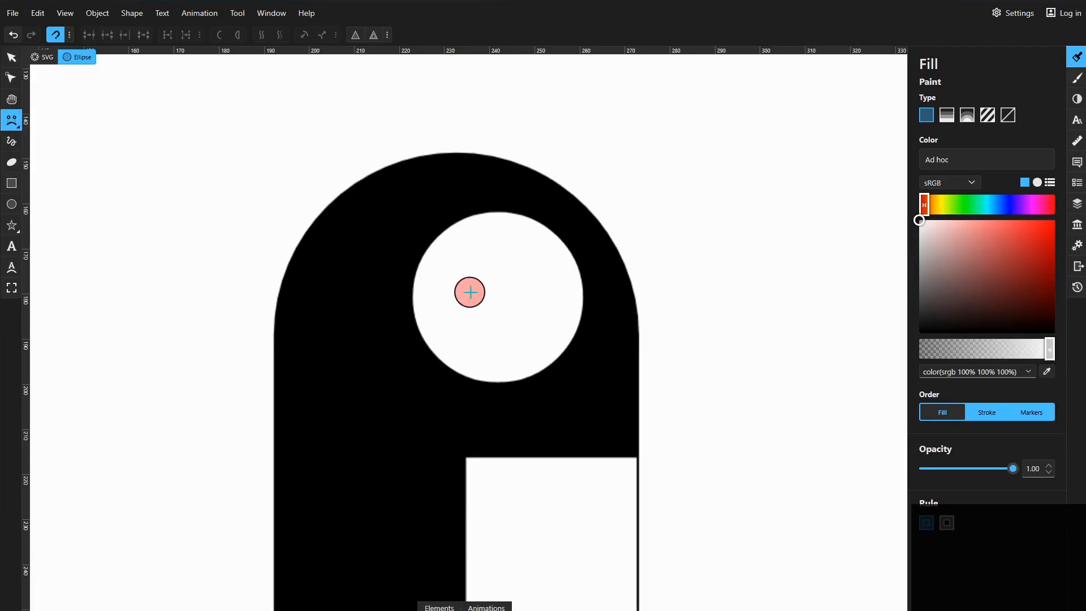
left_click(469, 299)
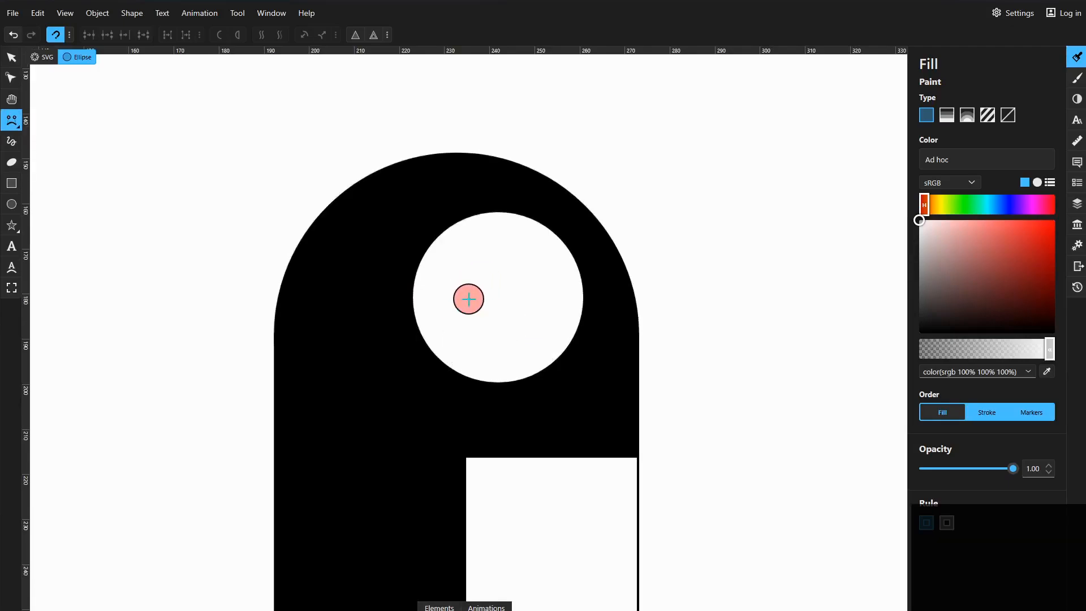
left_click(515, 274)
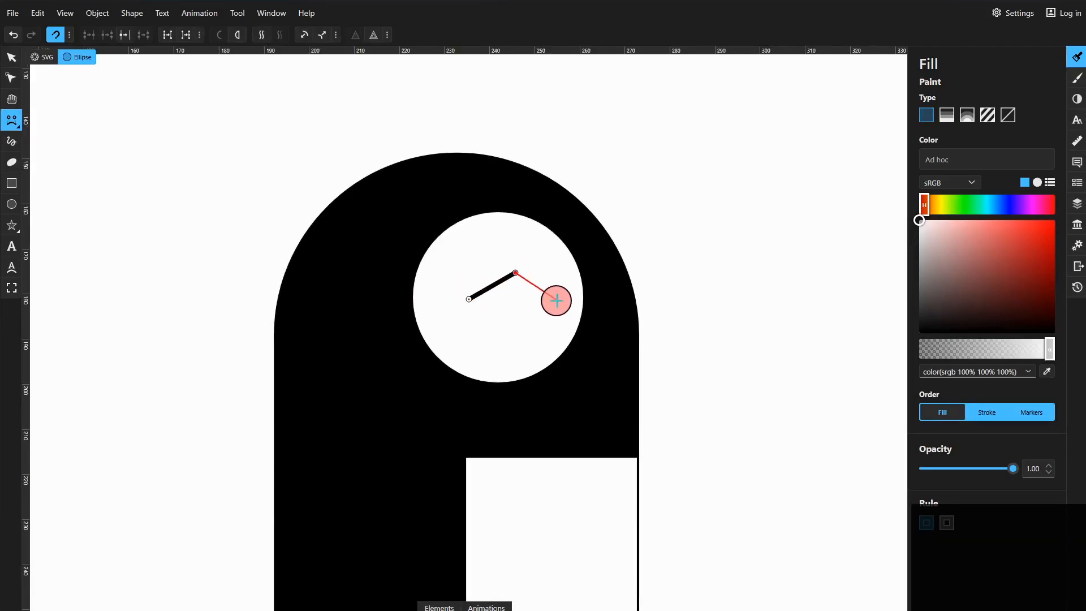
left_click(557, 301)
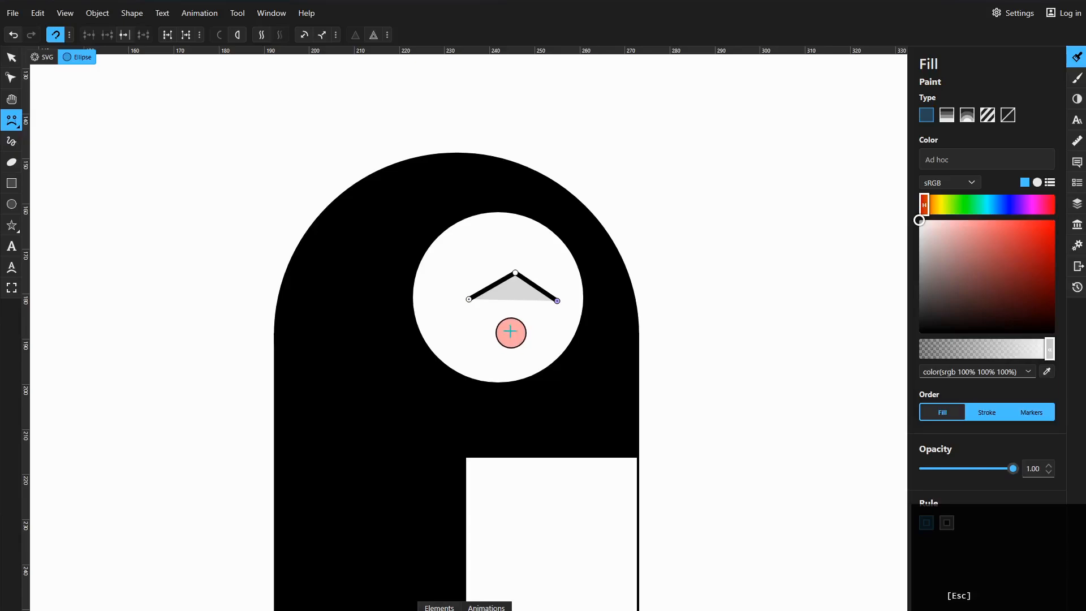
Set the chevron path's fill to white so only its black line stands out, and deselect it
left_click(12, 59)
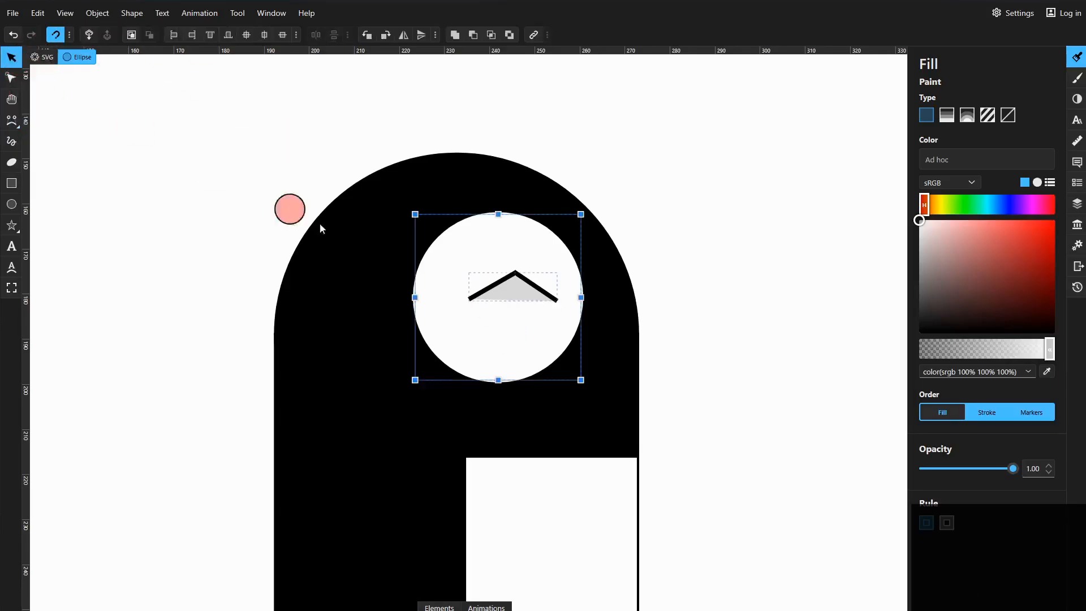
double_click(502, 284)
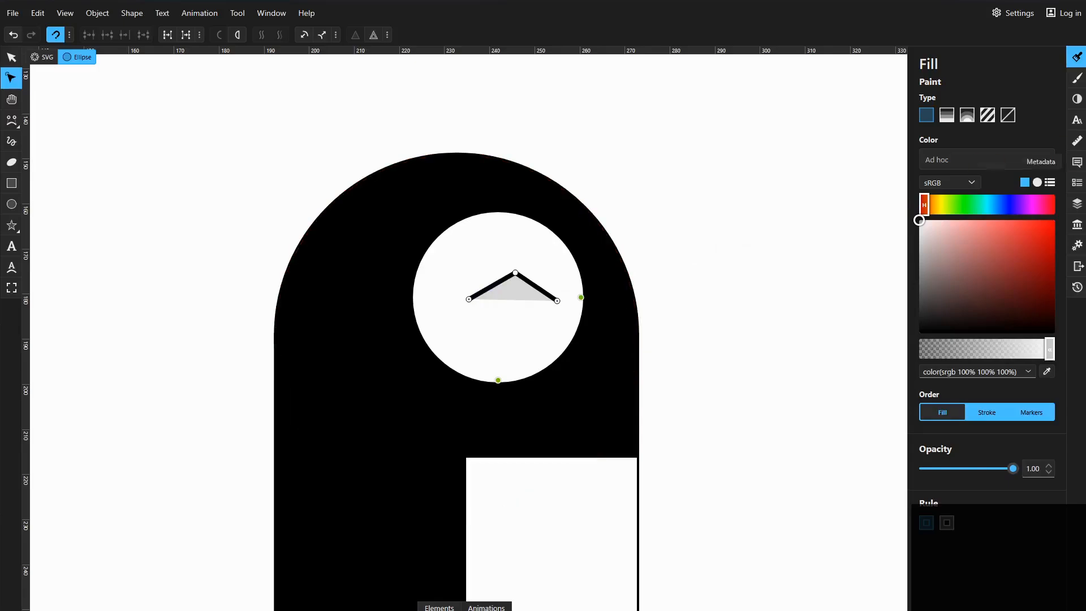
left_click(920, 227)
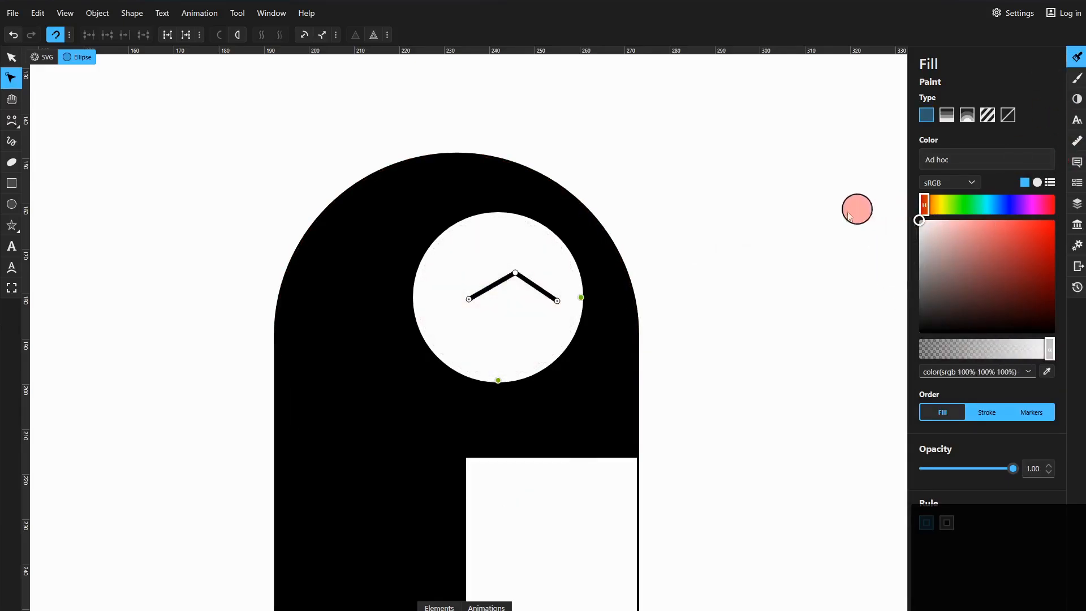
key("Escape")
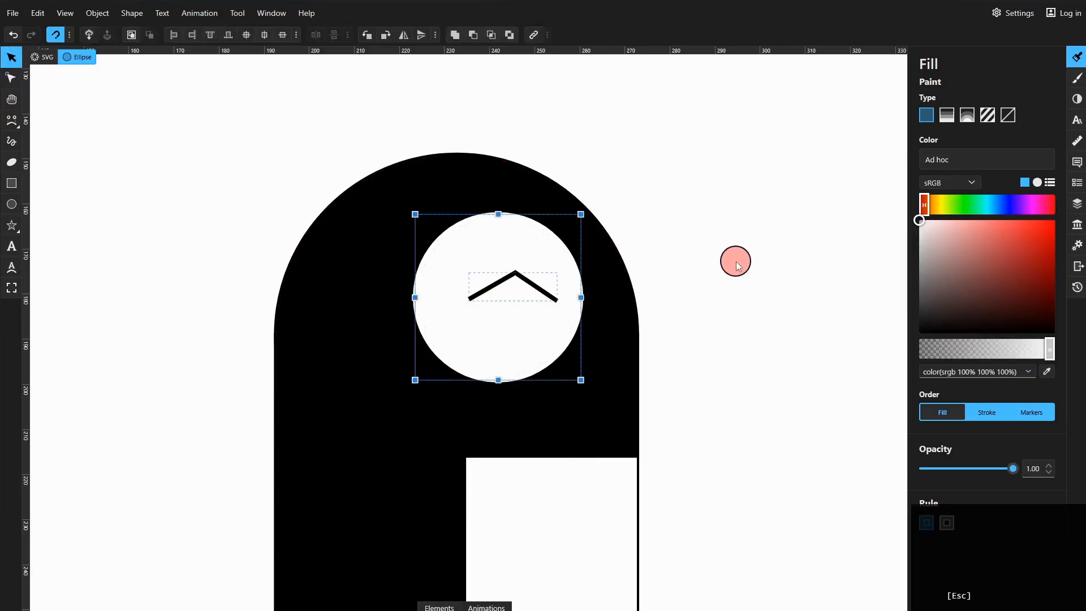
left_click(735, 262)
key("v")
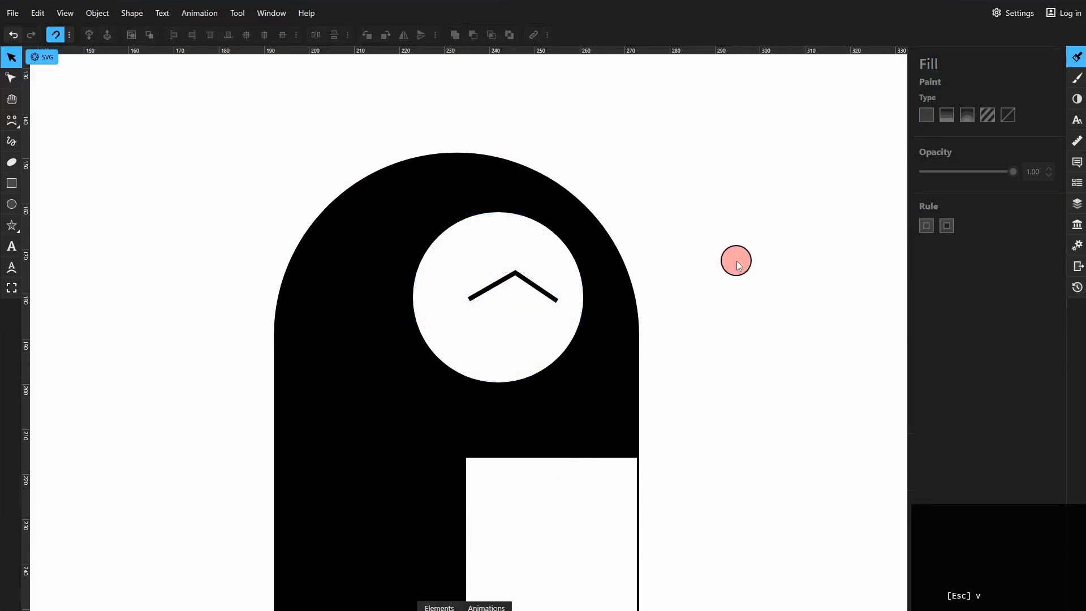
Move the chevron path toward the middle of the white circle and center it both horizontally and vertically on the circle
left_click_drag(505, 281, 492, 284)
left_click(502, 247)
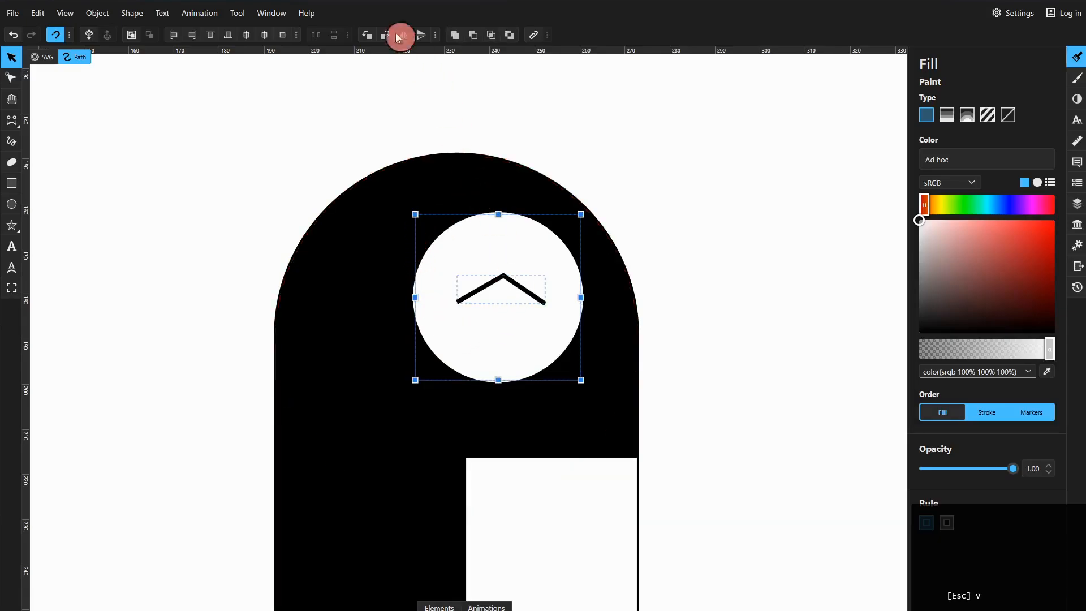
left_click(245, 36)
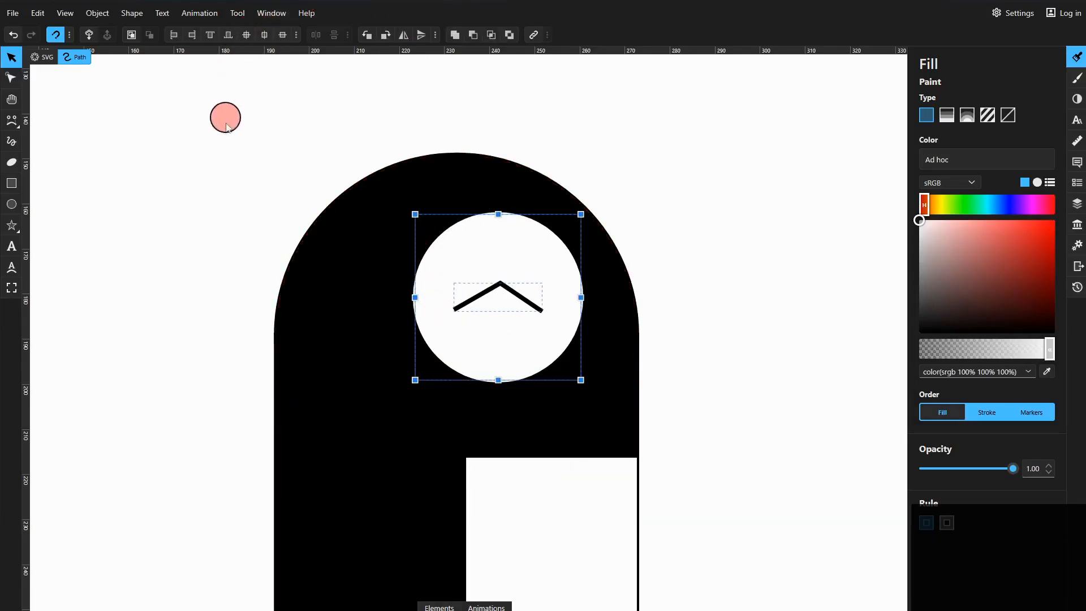
left_click(243, 155)
Draw a small upright triangle with 0% shift and 70% corner radius, about 16 wide and 24 high, beside the figure's head
scroll(263, 168, "down", 4)
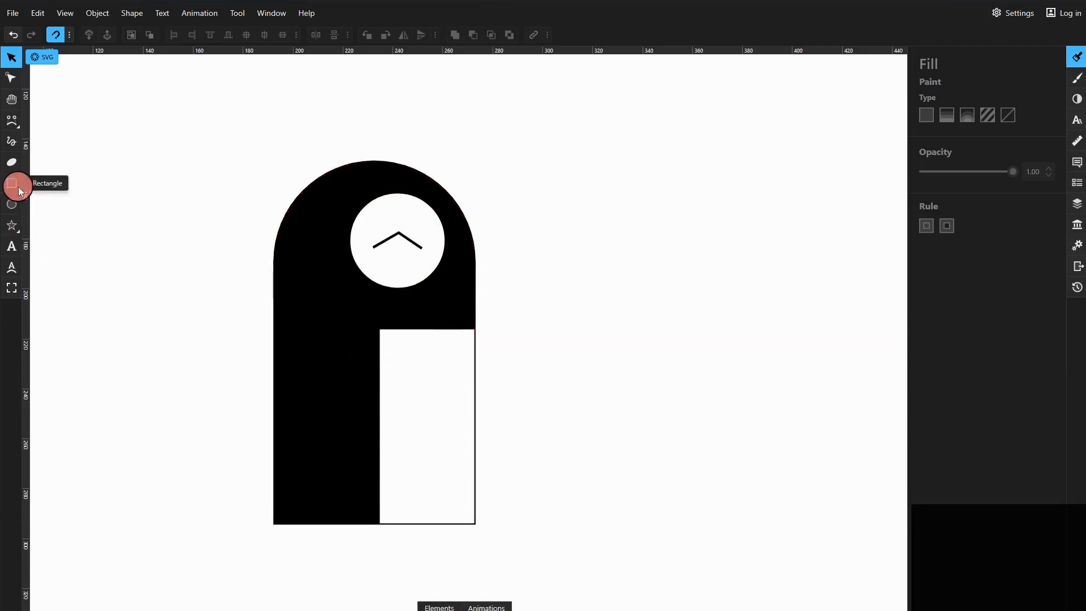
left_click(14, 229)
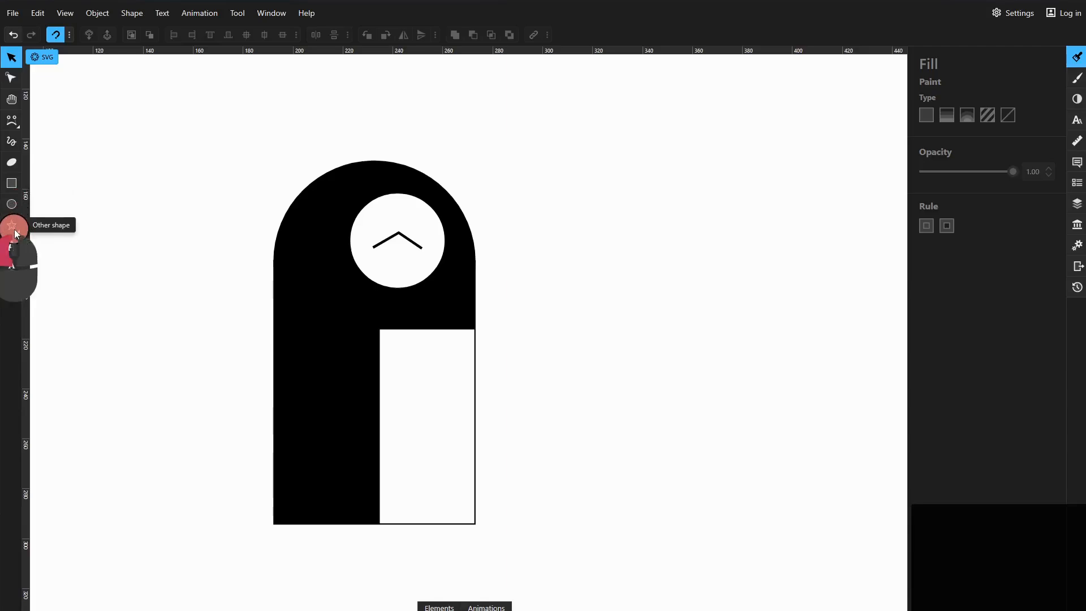
left_click(19, 230)
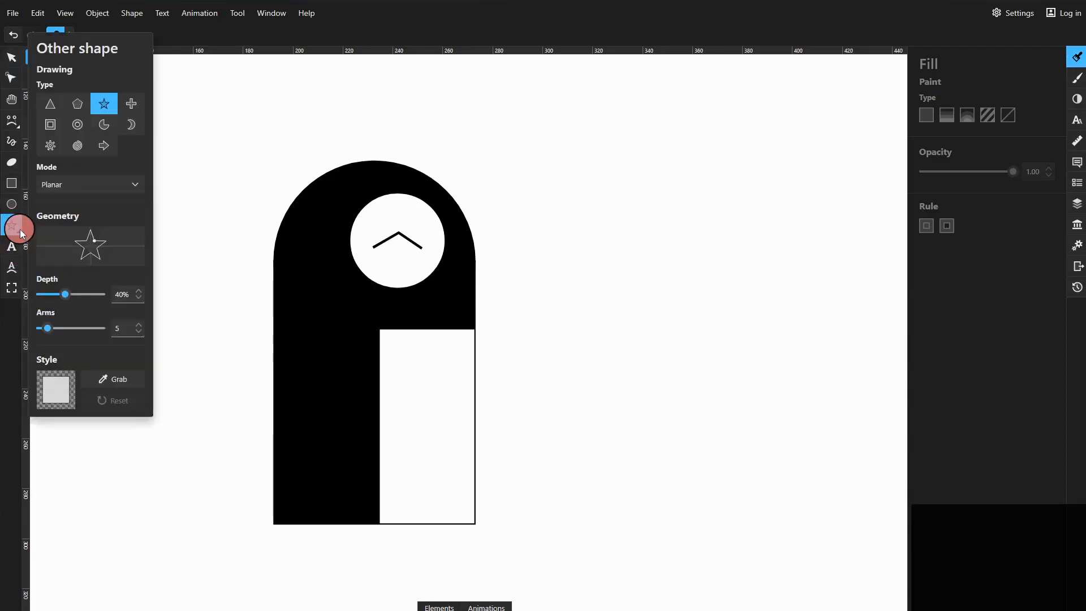
left_click(49, 107)
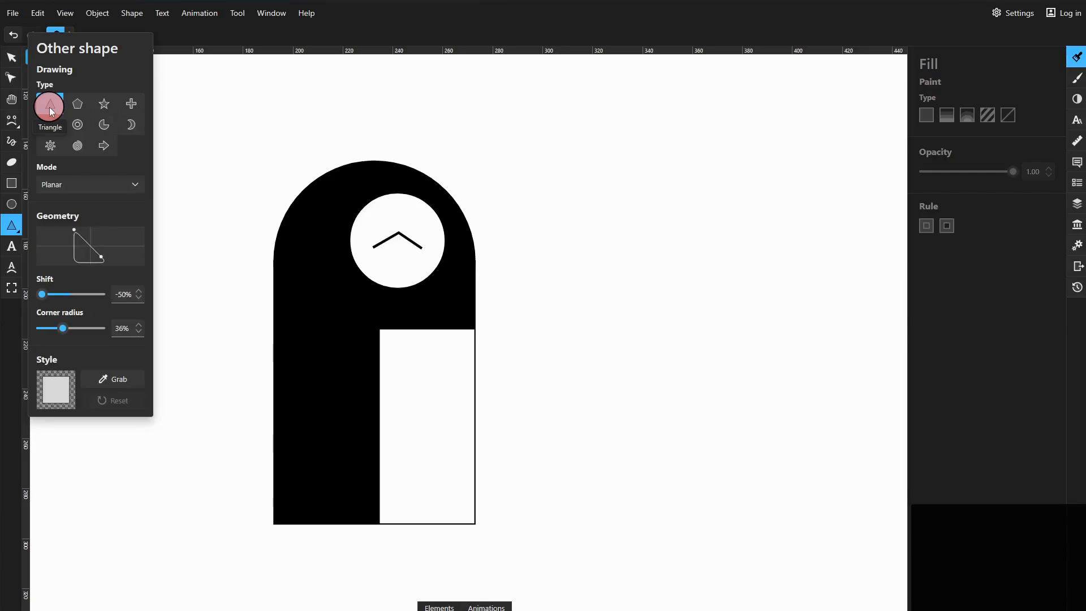
mouse_move(42, 294)
left_mouse_down()
mouse_move(96, 293)
mouse_move(36, 294)
left_mouse_up()
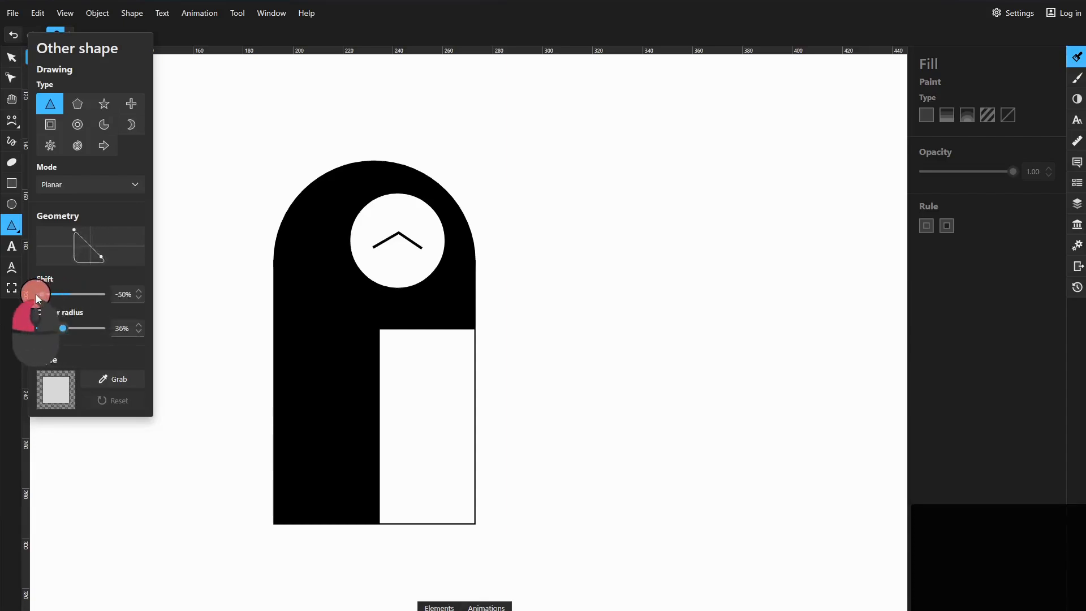
left_click(116, 293)
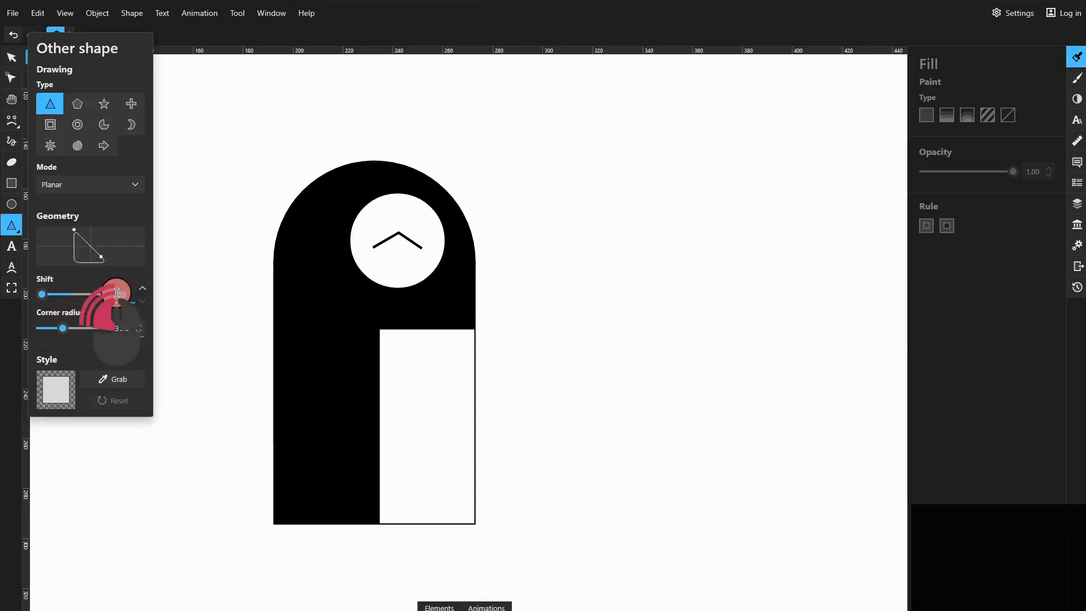
type("0")
key("Return")
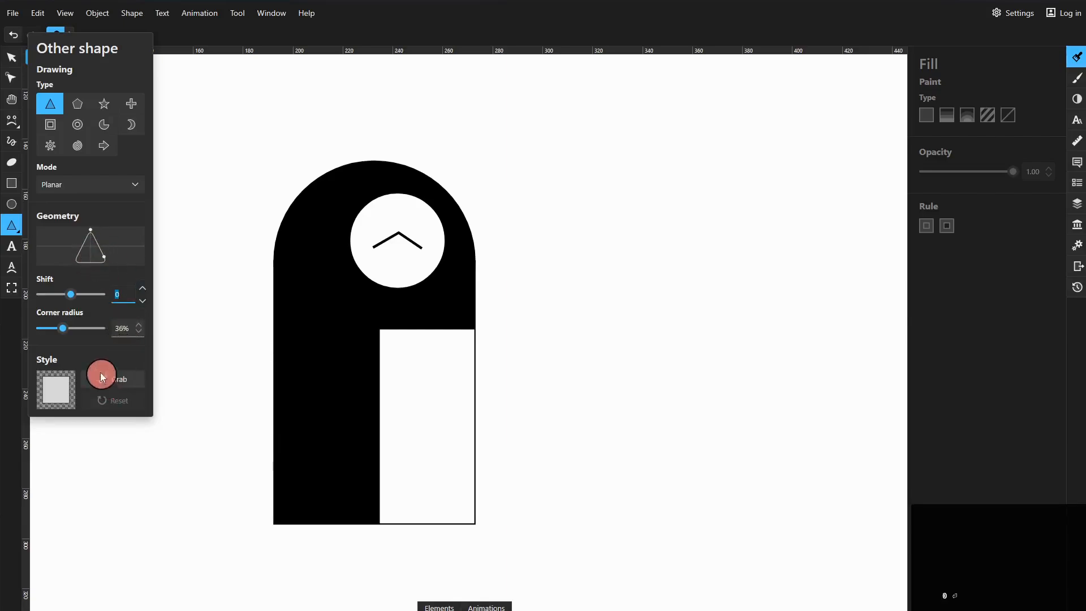
mouse_move(64, 334)
left_mouse_down()
mouse_move(90, 328)
mouse_move(22, 330)
mouse_move(94, 328)
mouse_move(82, 331)
left_mouse_up()
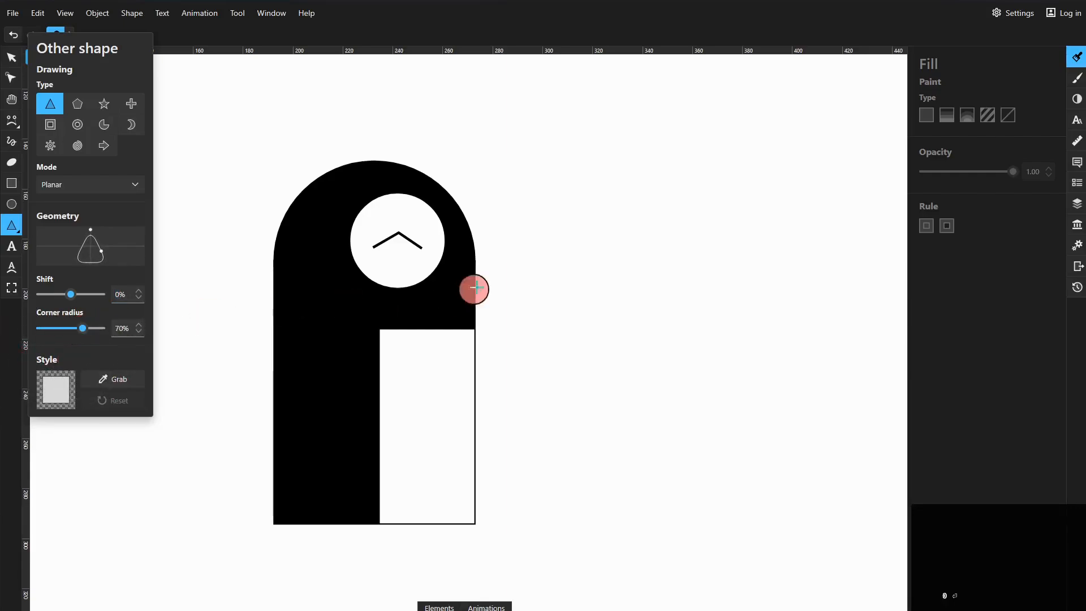
left_click_drag(500, 237, 554, 312)
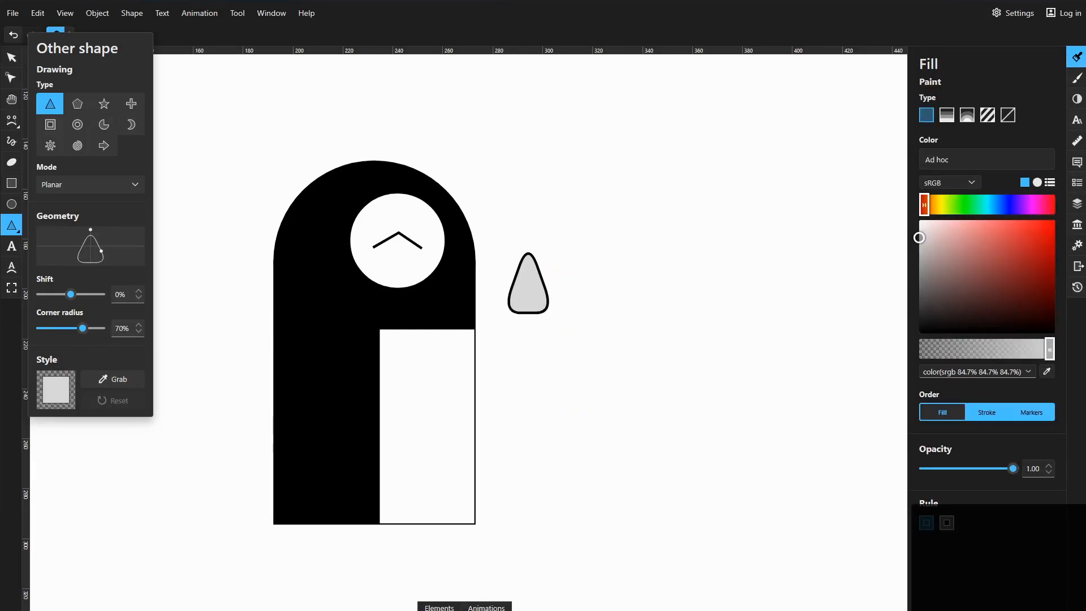
left_click(11, 60)
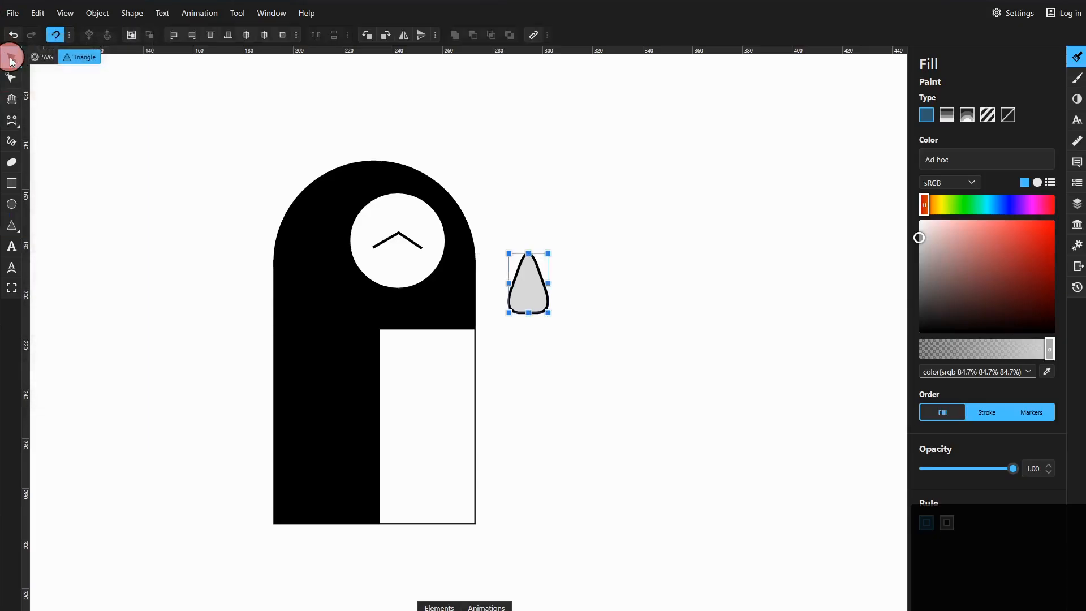
Move the rounded triangle farther from the figure and set its rotation to 90° so its tip points away from the head
left_click_drag(520, 301, 597, 303)
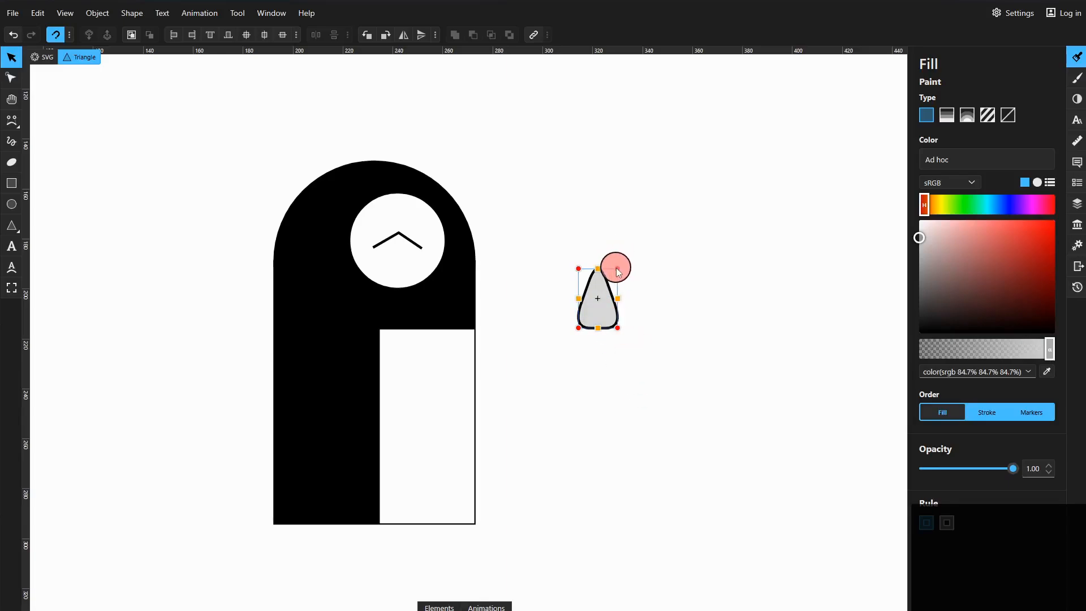
left_click_drag(618, 271, 660, 231)
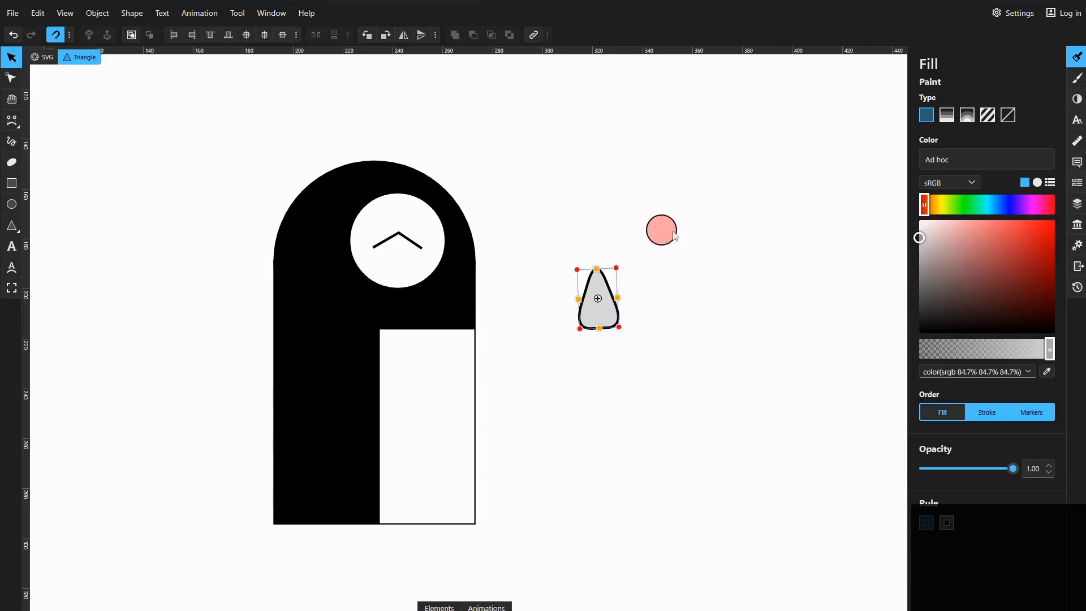
left_click(1075, 142)
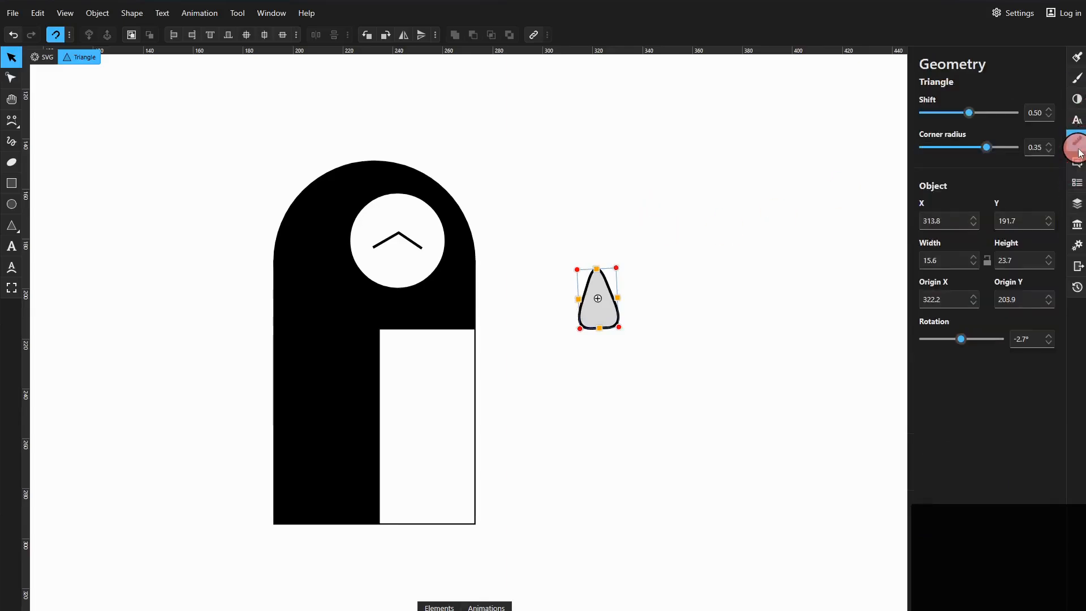
left_click(1029, 339)
left_click(1033, 345)
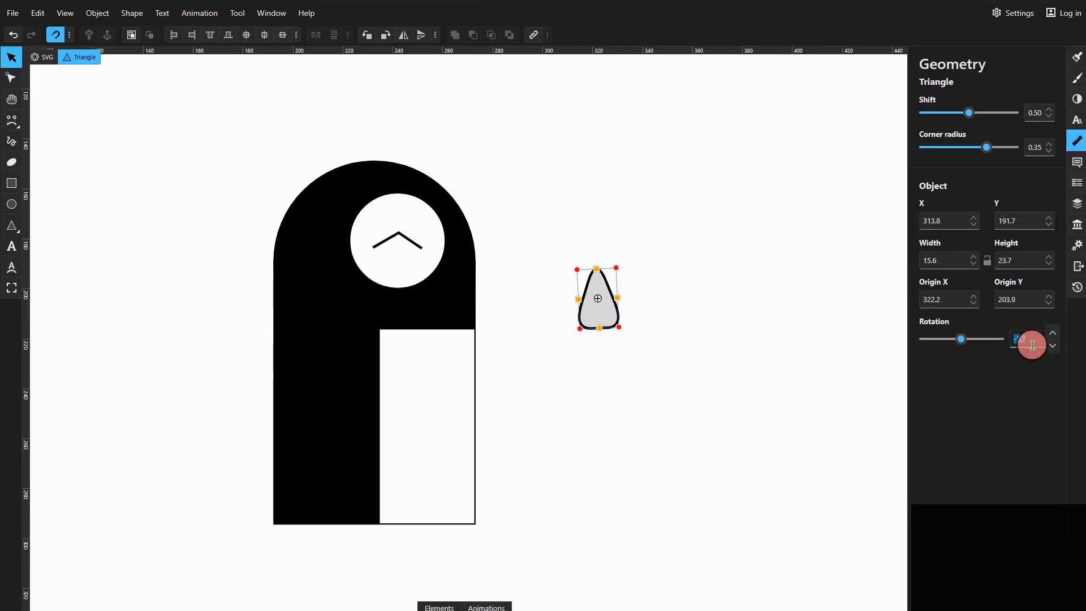
type("-90")
key("Return")
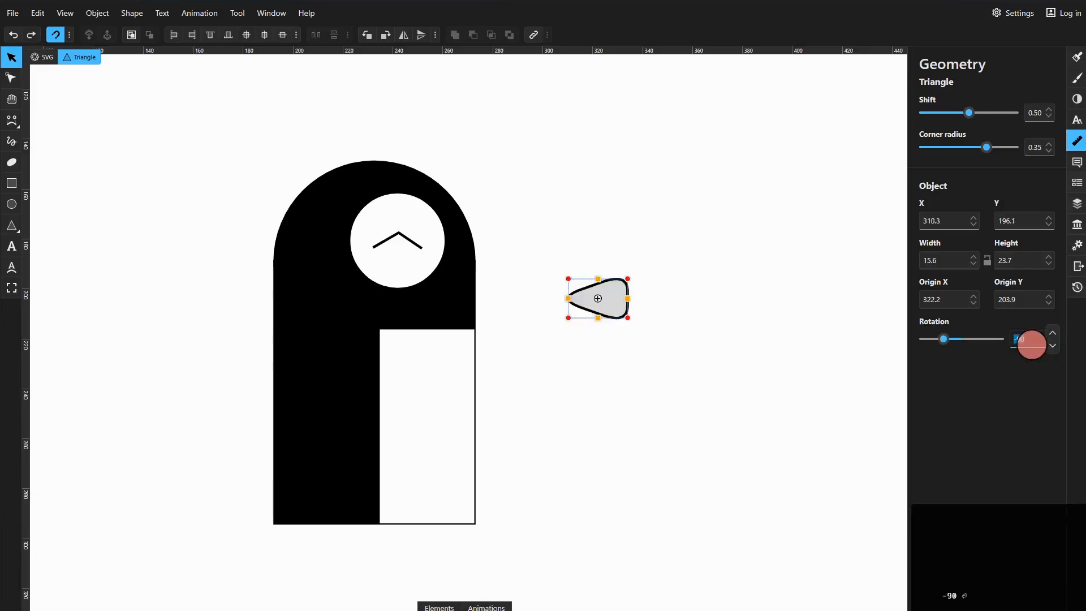
type("90")
key("Return")
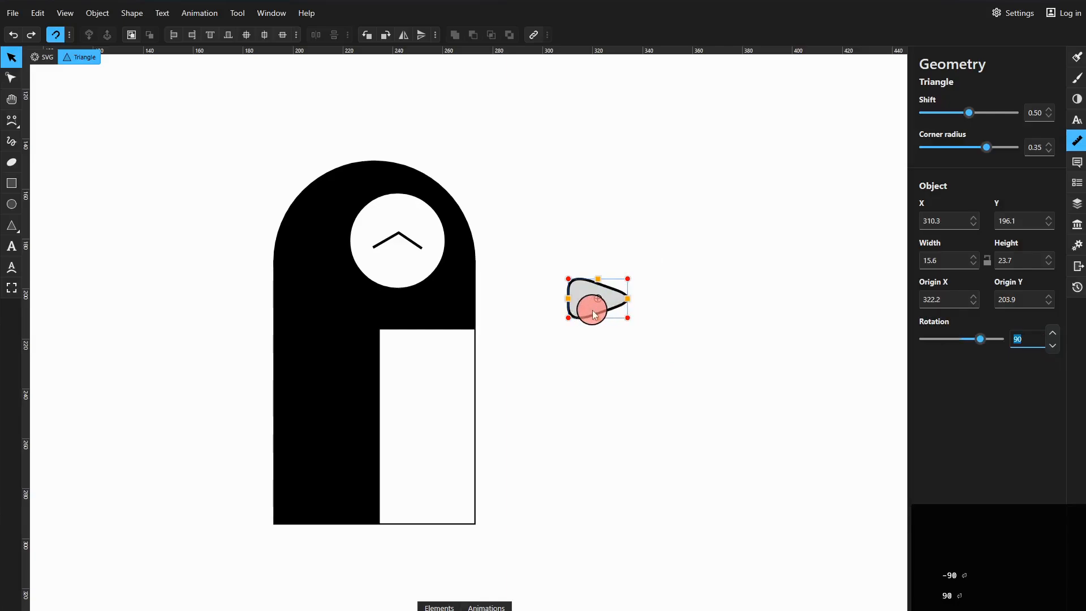
Place the triangle against the right edge of the head as a beak and tilt it slightly downward to a 100° rotation
left_click_drag(589, 305, 490, 283)
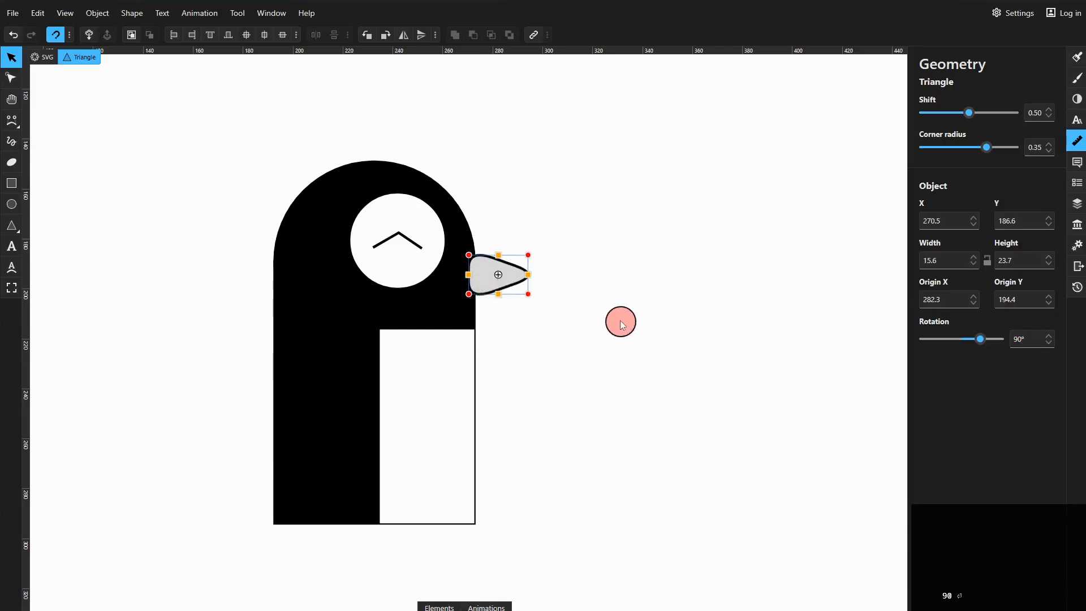
left_click(529, 256)
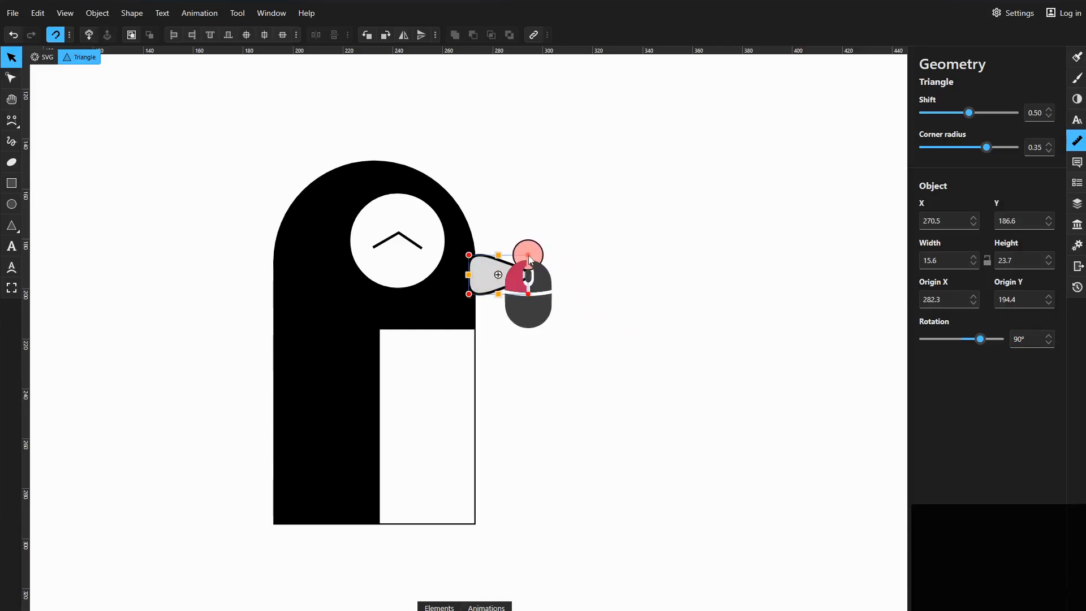
left_click_drag(528, 256, 483, 282)
key("ctrl+z")
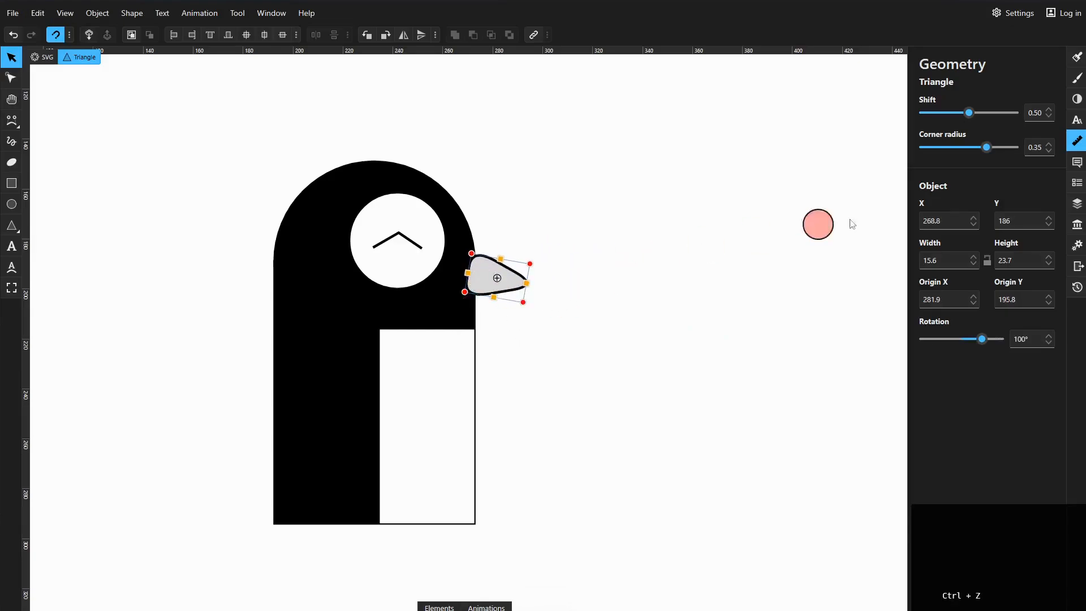
Fill the beak triangle with black and shift it slightly down and farther into the head, leaving it deselected
left_click(1075, 58)
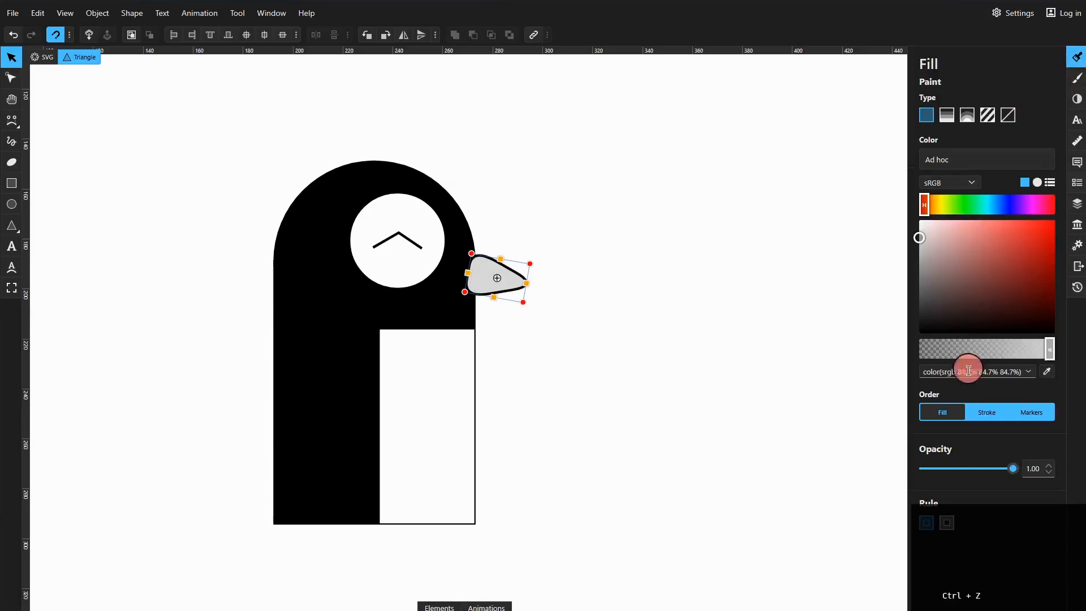
left_click_drag(922, 236, 904, 361)
left_click(625, 366)
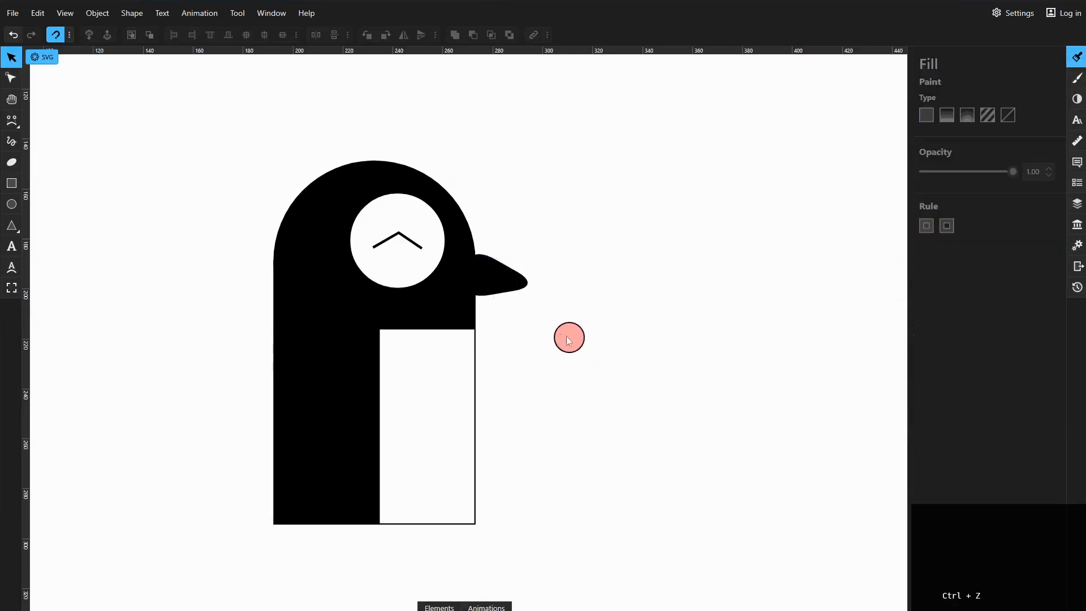
left_click(493, 279)
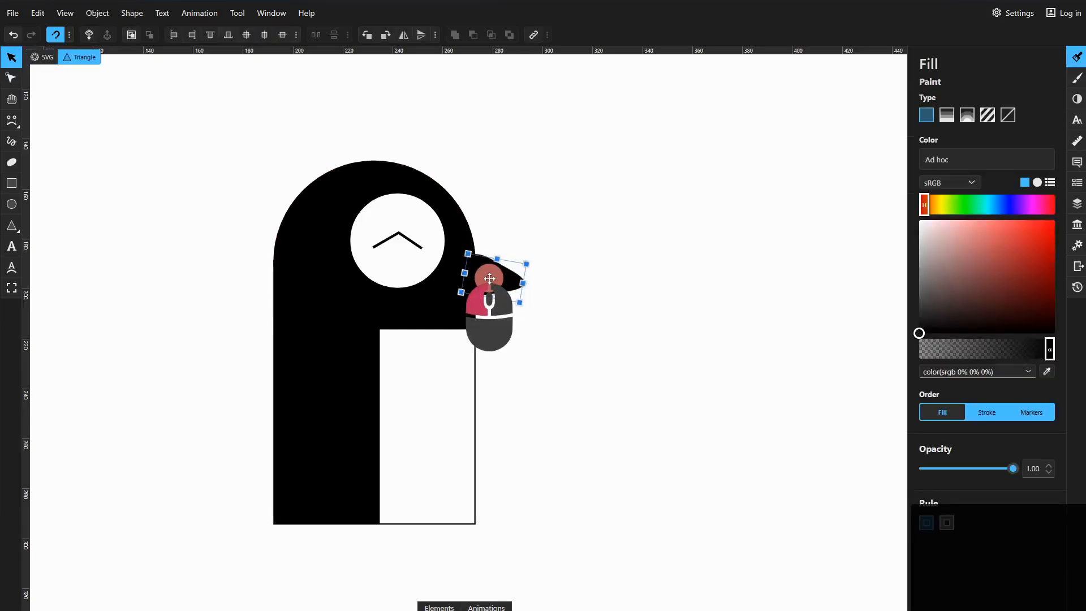
left_click(606, 334)
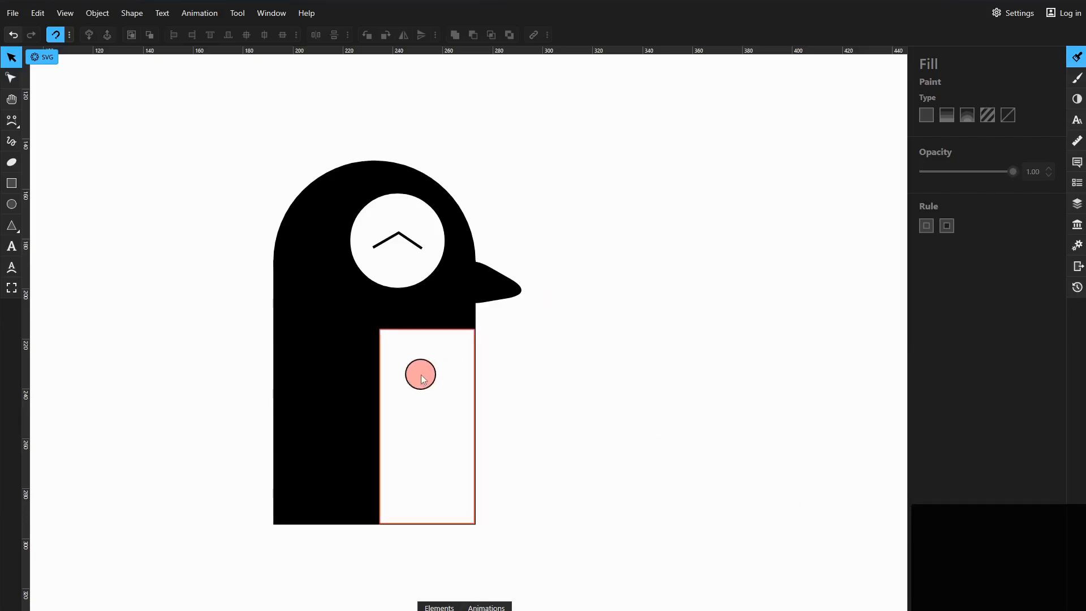
Duplicate the beak, place the copy over the white rectangle's left edge as a wing, and stretch it longer toward the right
left_click(487, 281)
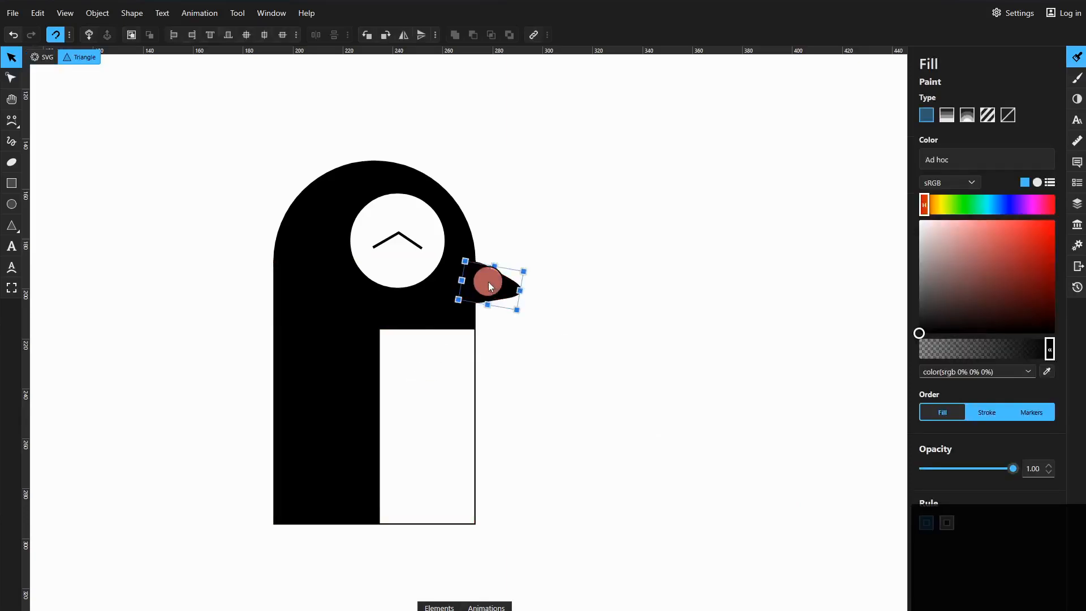
key("ctrl+c")
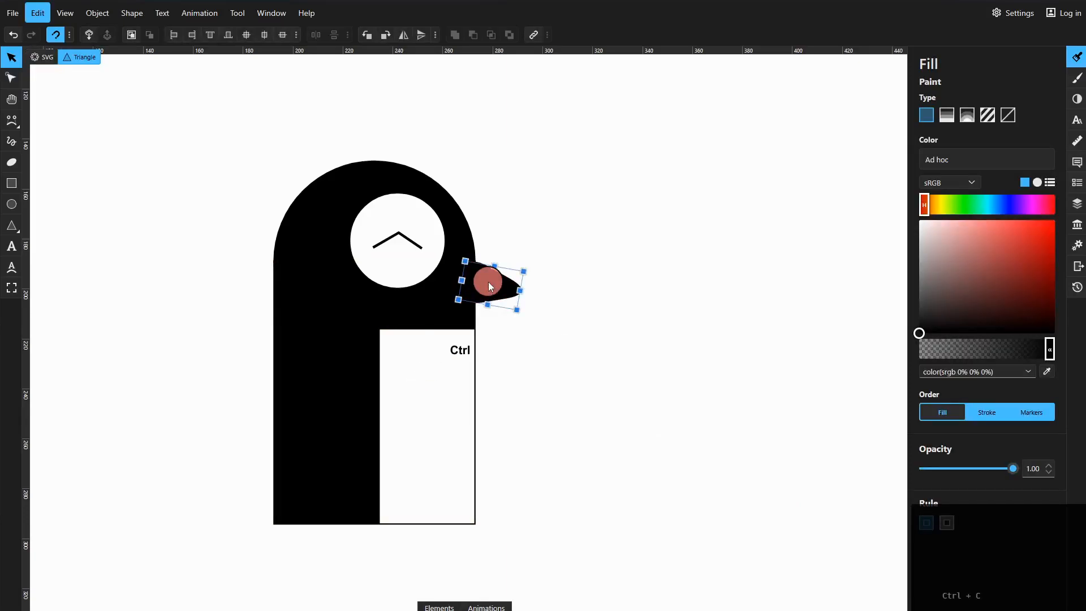
key("ctrl+v")
left_click_drag(481, 279, 388, 413)
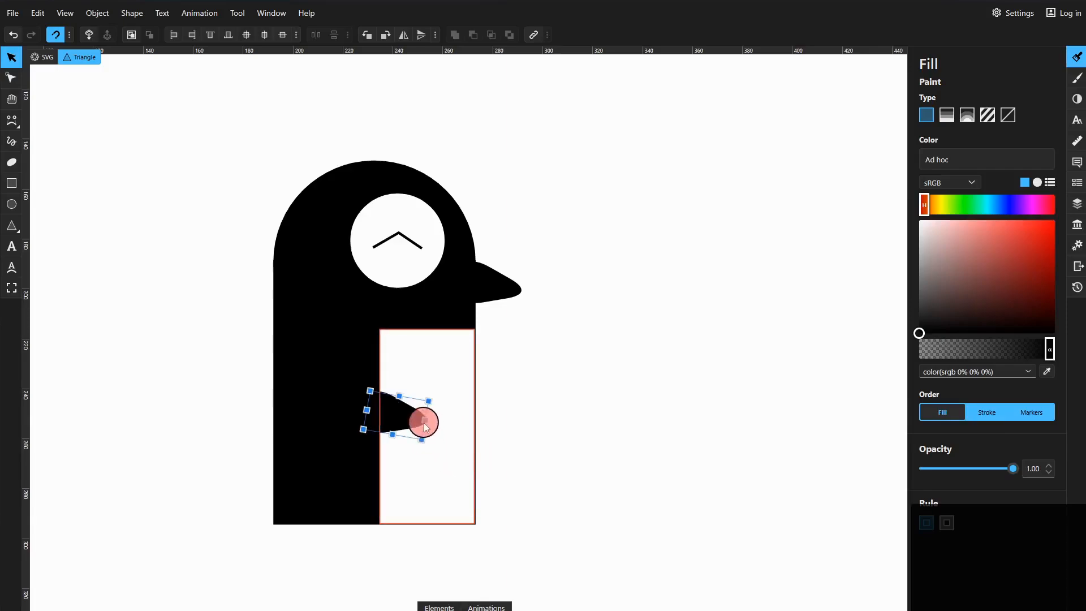
mouse_move(426, 420)
left_mouse_down()
mouse_move(448, 423)
mouse_move(405, 424)
left_mouse_up()
left_click(600, 475)
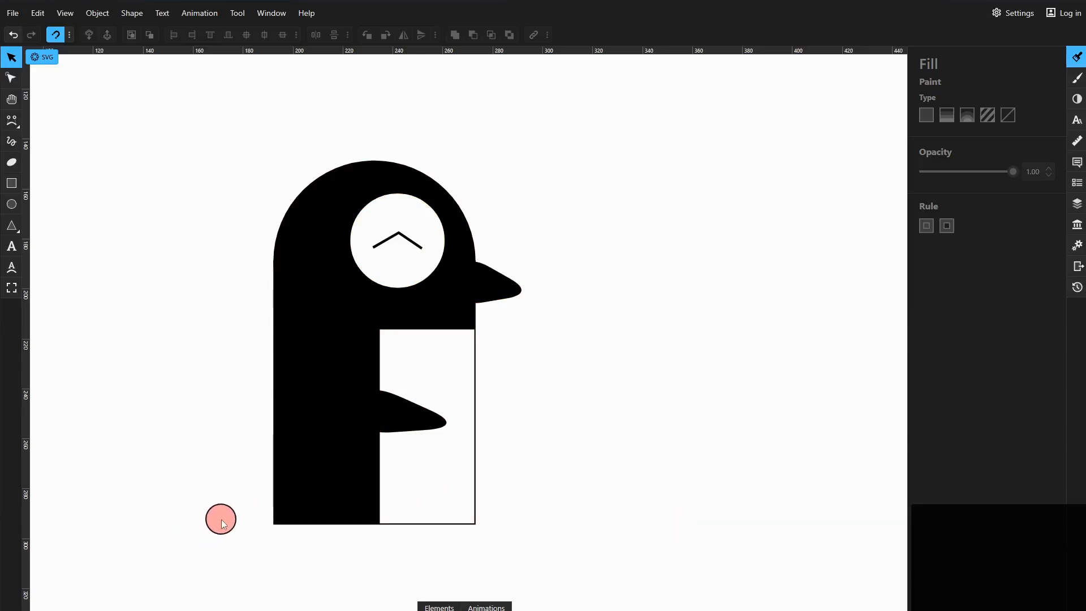
Draw a second rounded triangle with -50% shift and 70% corner radius in the empty area below and left of the body
left_click(17, 231)
left_click(17, 232)
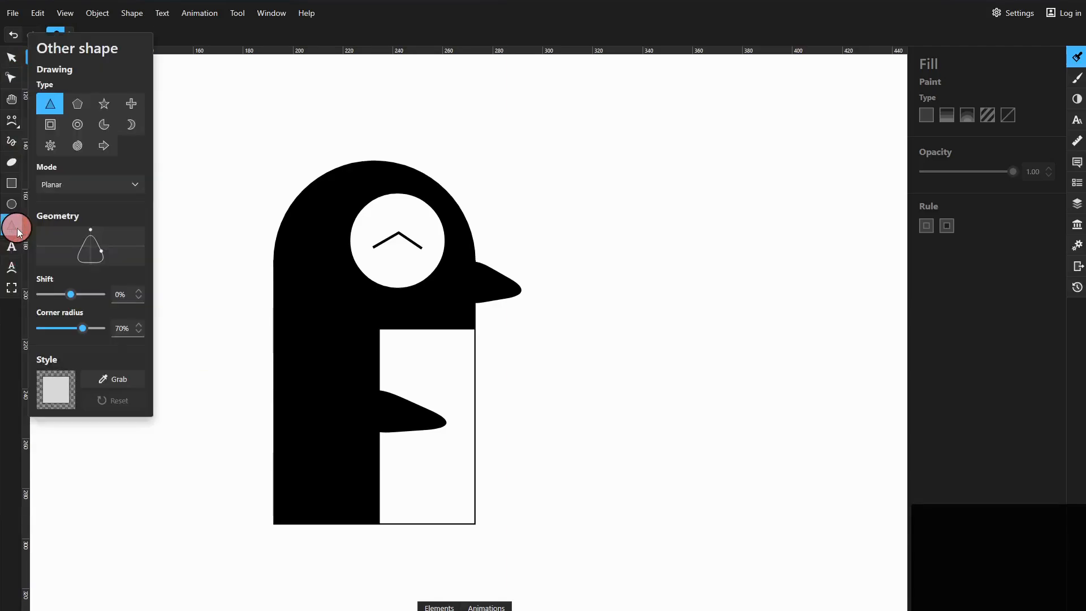
left_click_drag(70, 295, 41, 294)
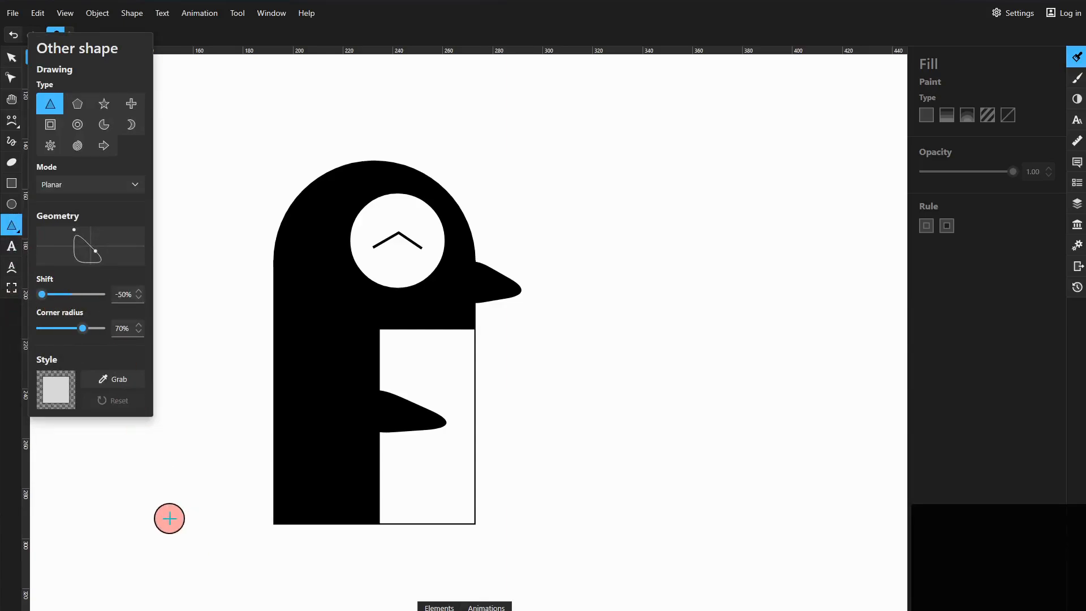
left_click_drag(109, 497, 169, 588)
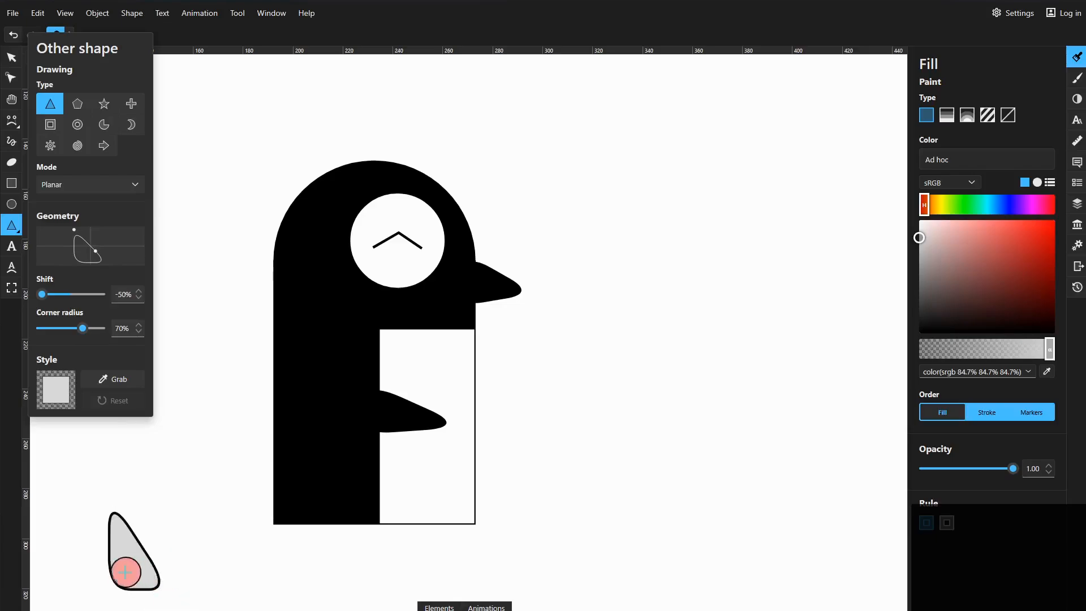
key("Escape")
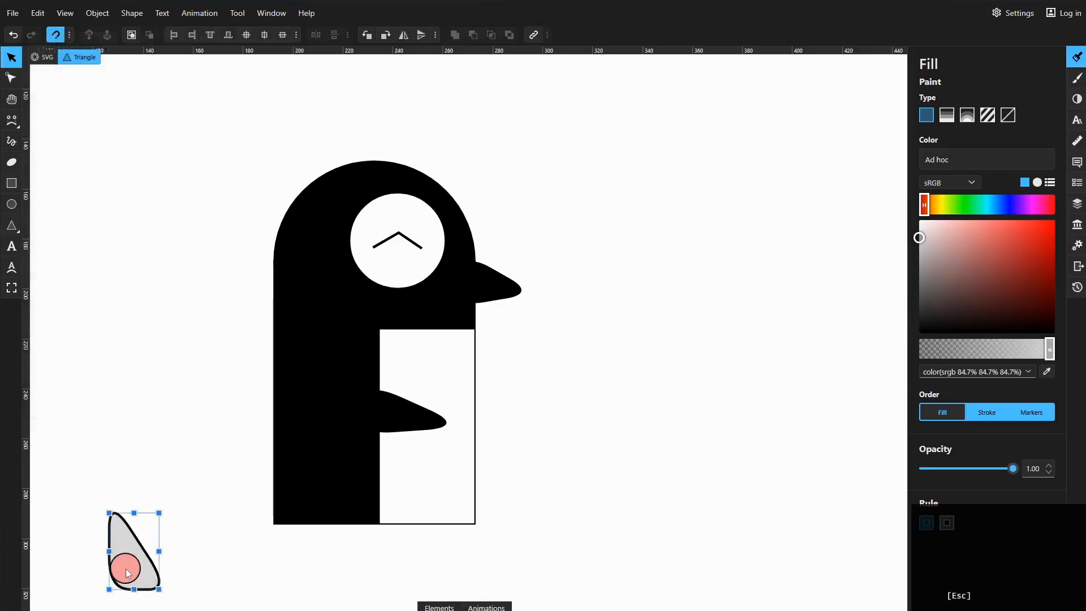
left_click(134, 568)
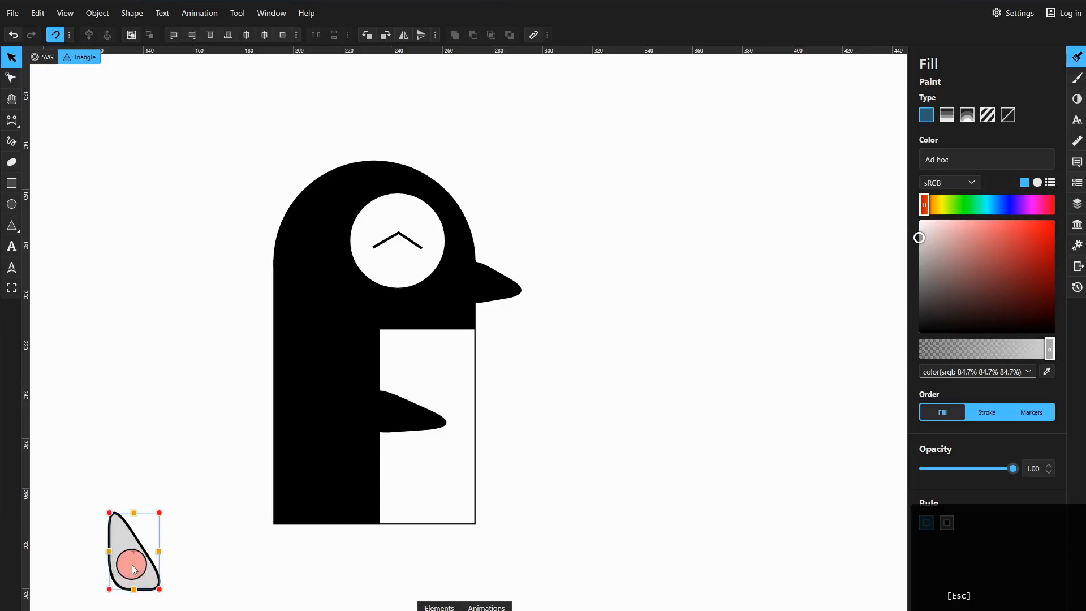
left_click_drag(161, 515, 71, 515)
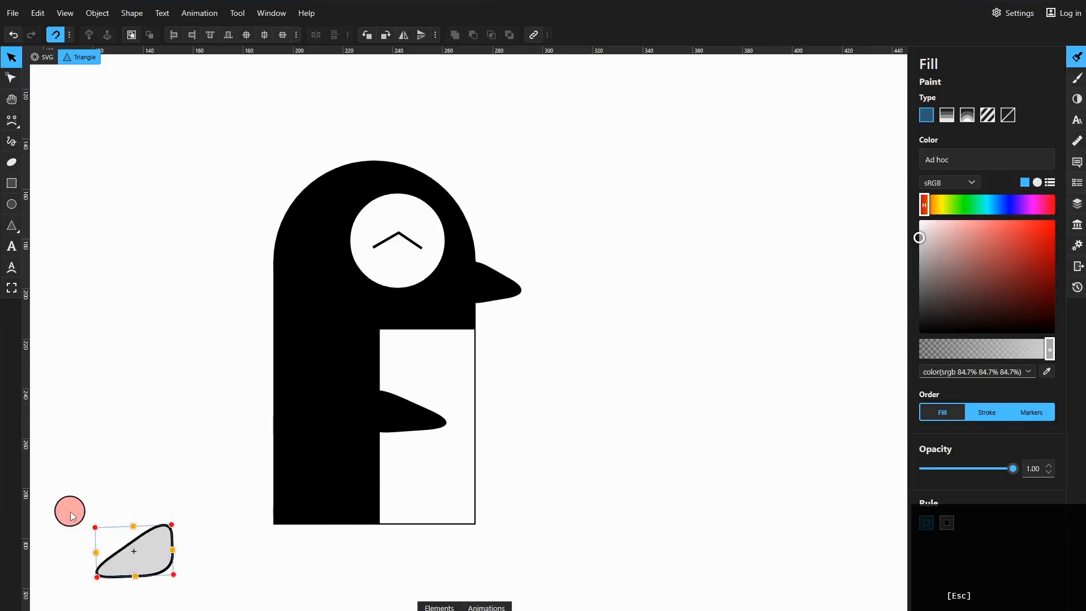
key("ctrl")
key("ctrl+z")
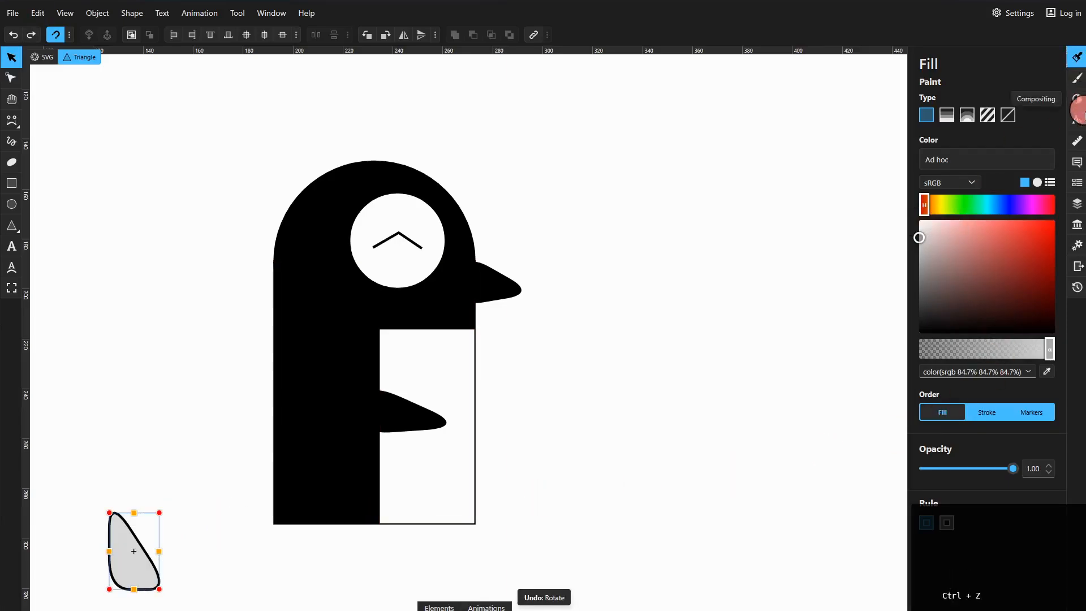
Rotate and flip the lower-left triangle to a -90° rotation, with its pointed end facing away from the penguin's body
left_click(1076, 142)
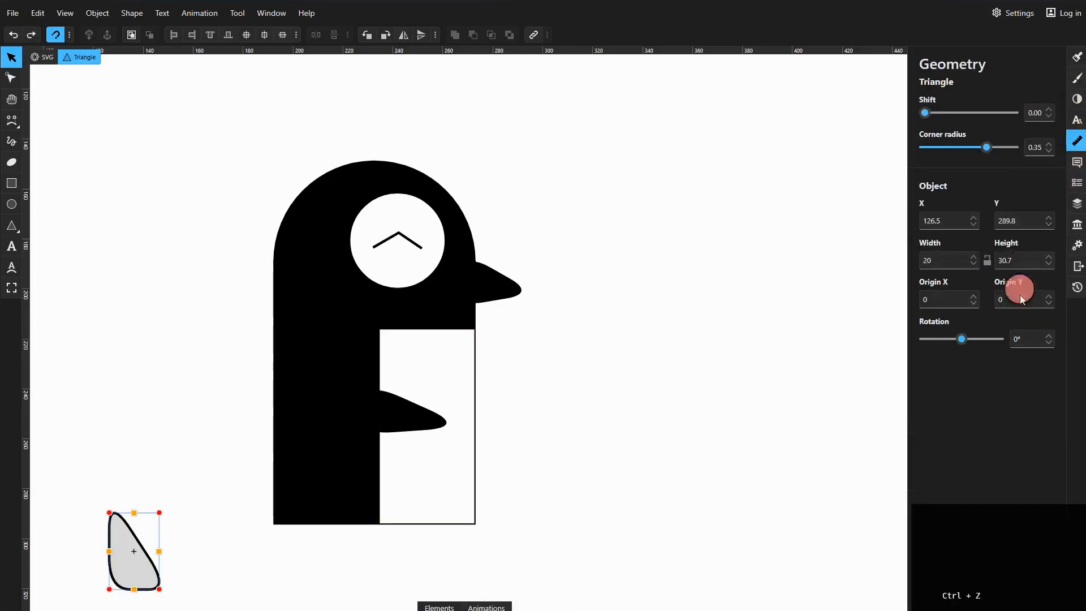
left_click(1024, 342)
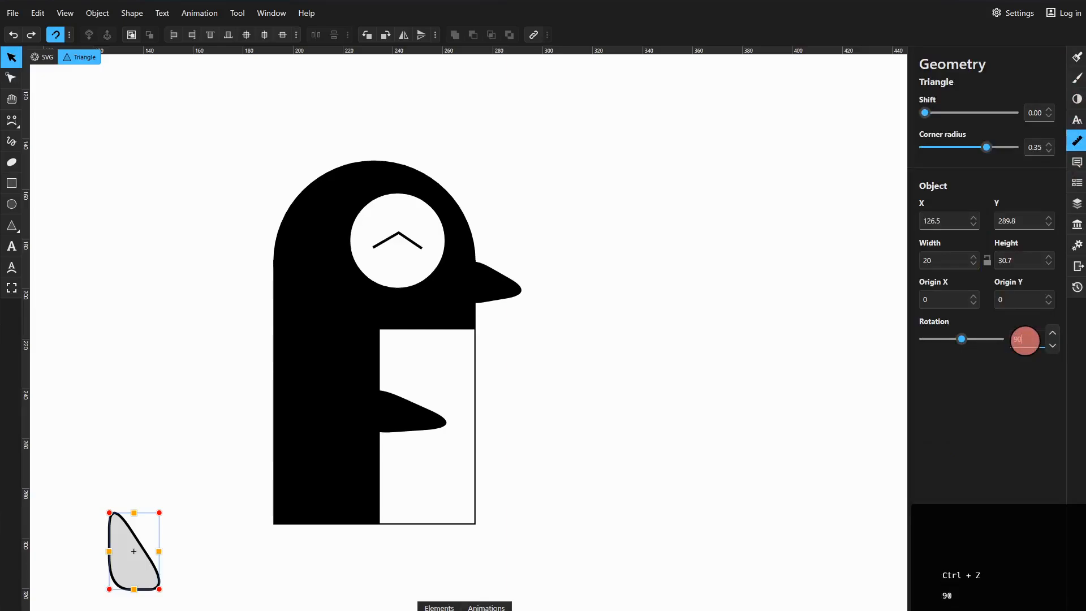
key("Return")
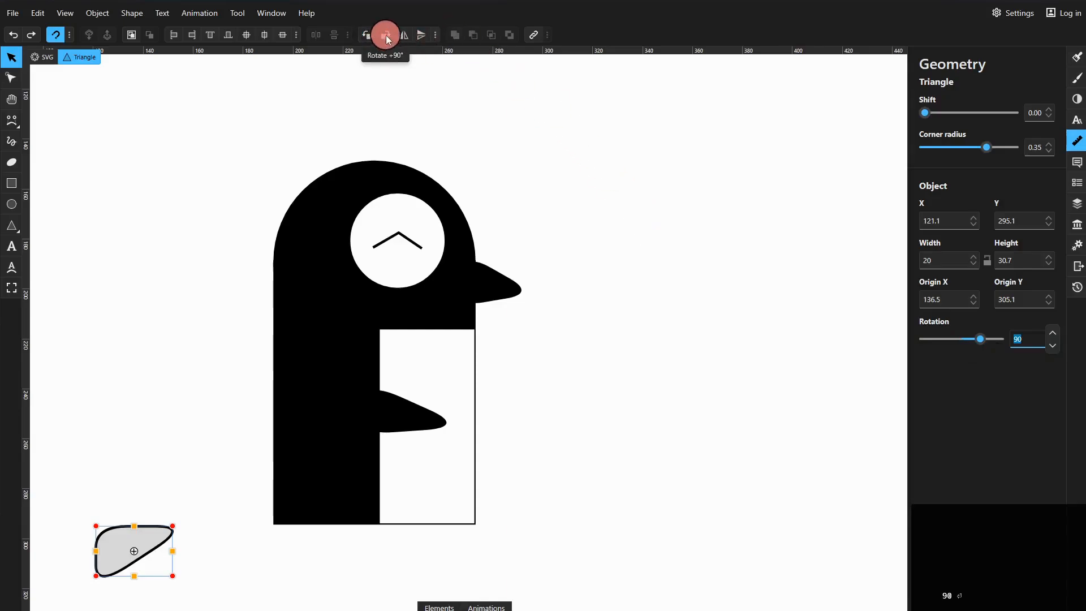
left_click(426, 34)
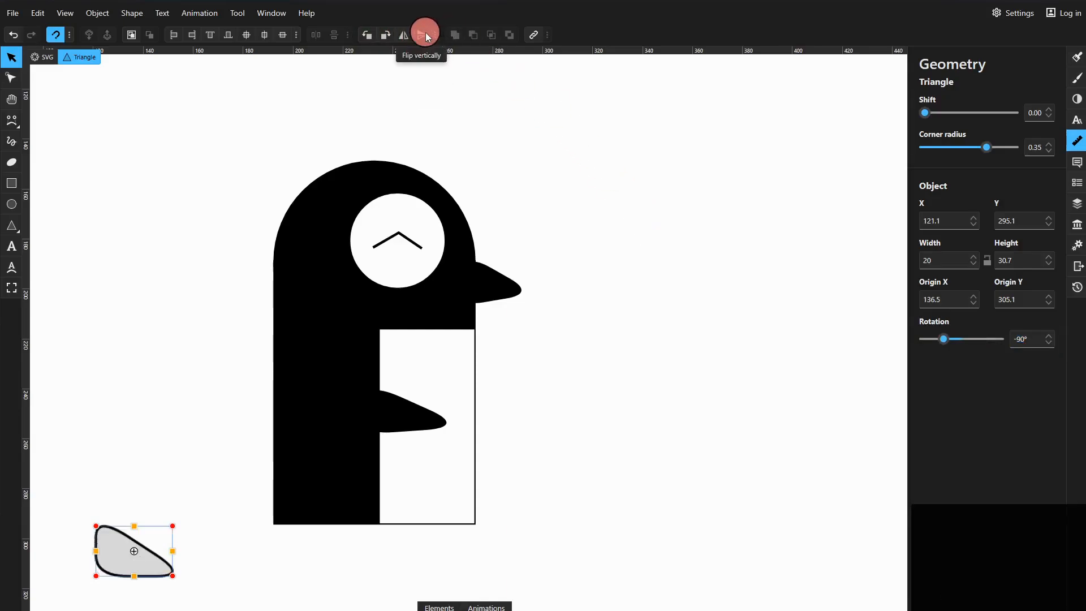
left_click(405, 35)
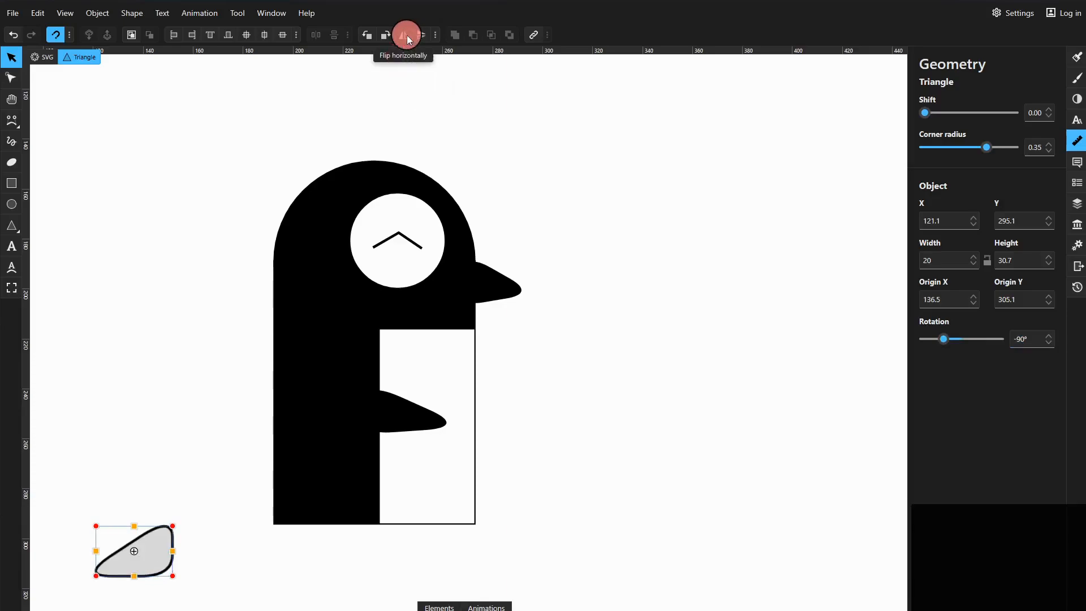
left_click(367, 36)
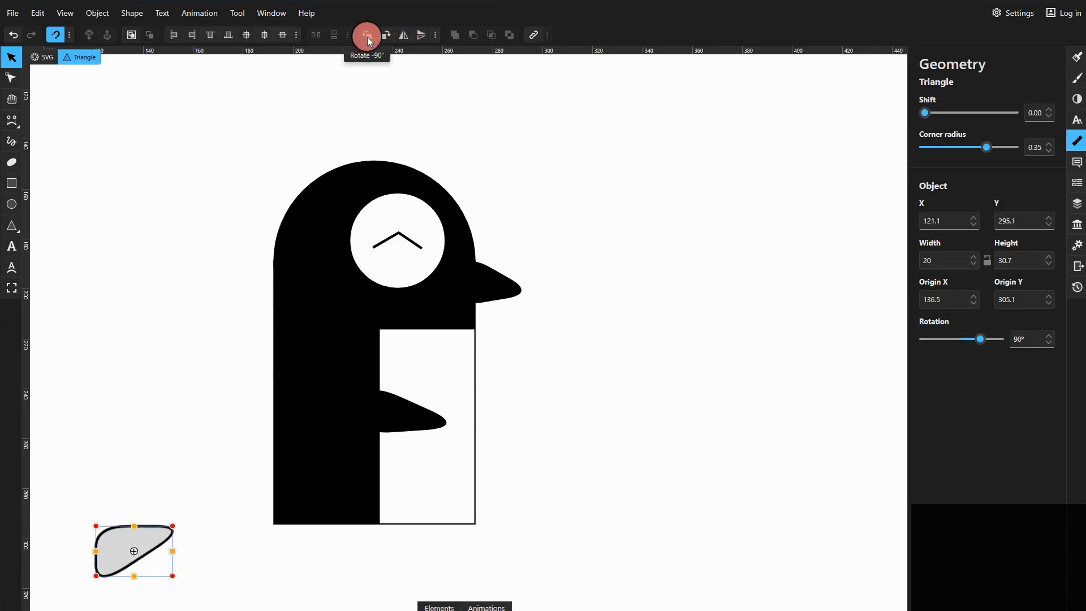
left_click(367, 36)
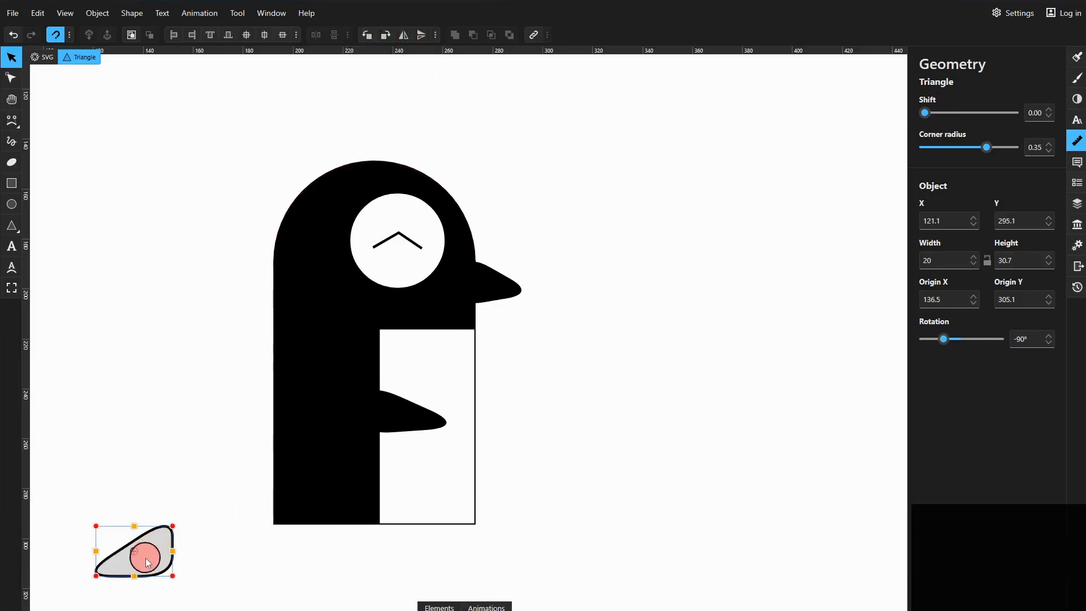
Move the triangle over the lower back edge of the body as a tail and align its bottom with the body rectangle
left_click_drag(147, 561, 261, 500)
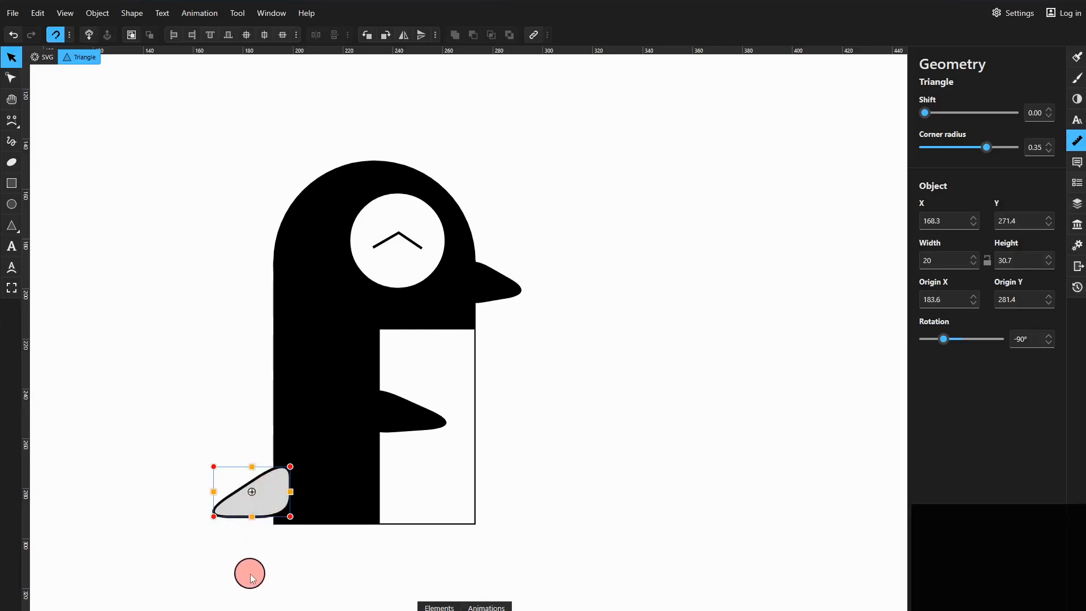
key("Escape")
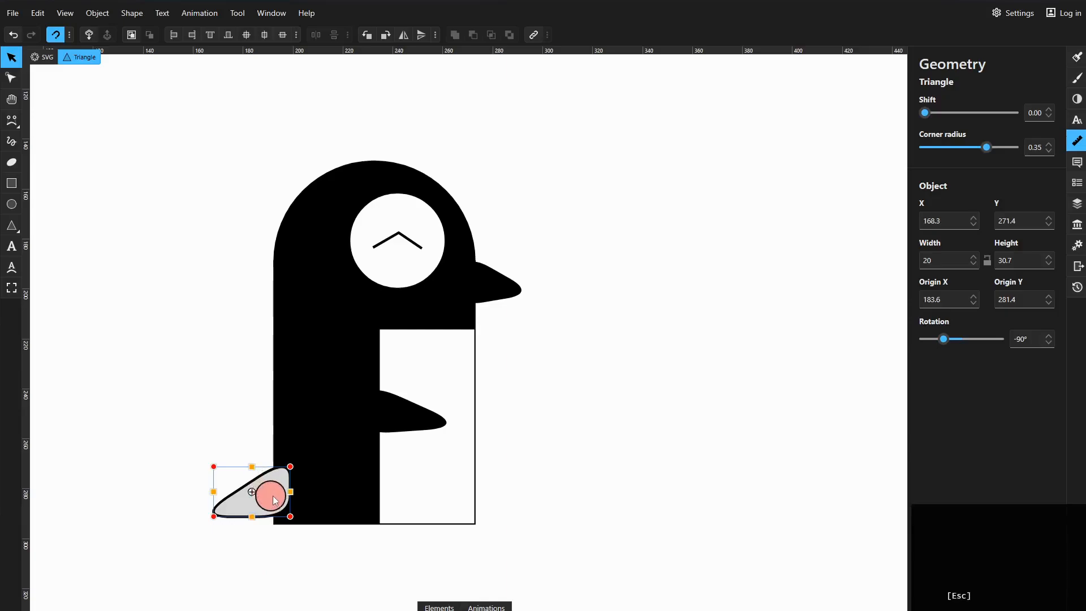
left_click(346, 467, "shift")
left_click(378, 39)
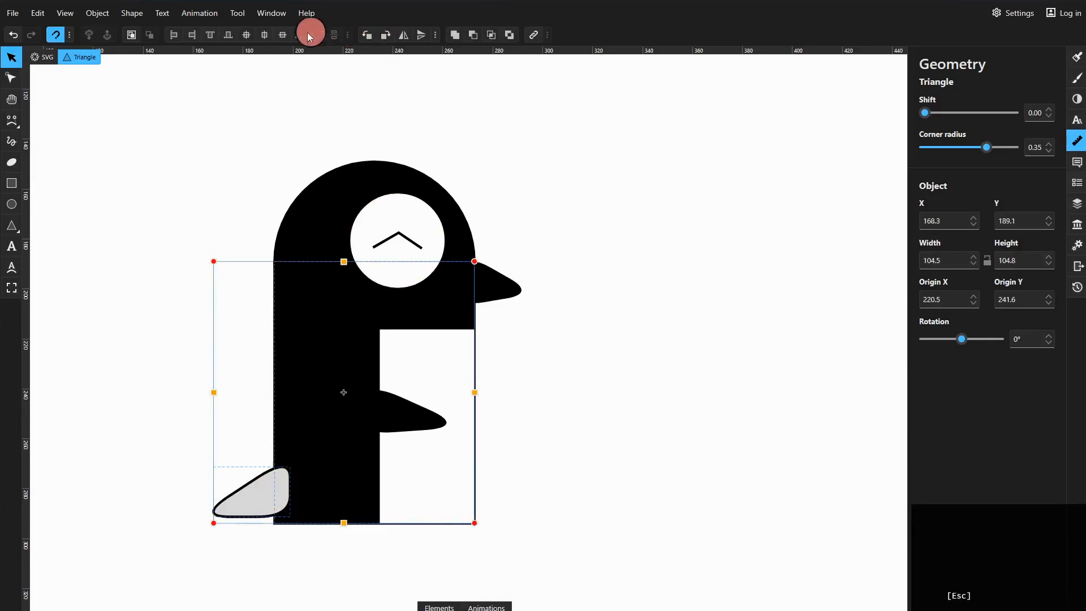
left_click(228, 37)
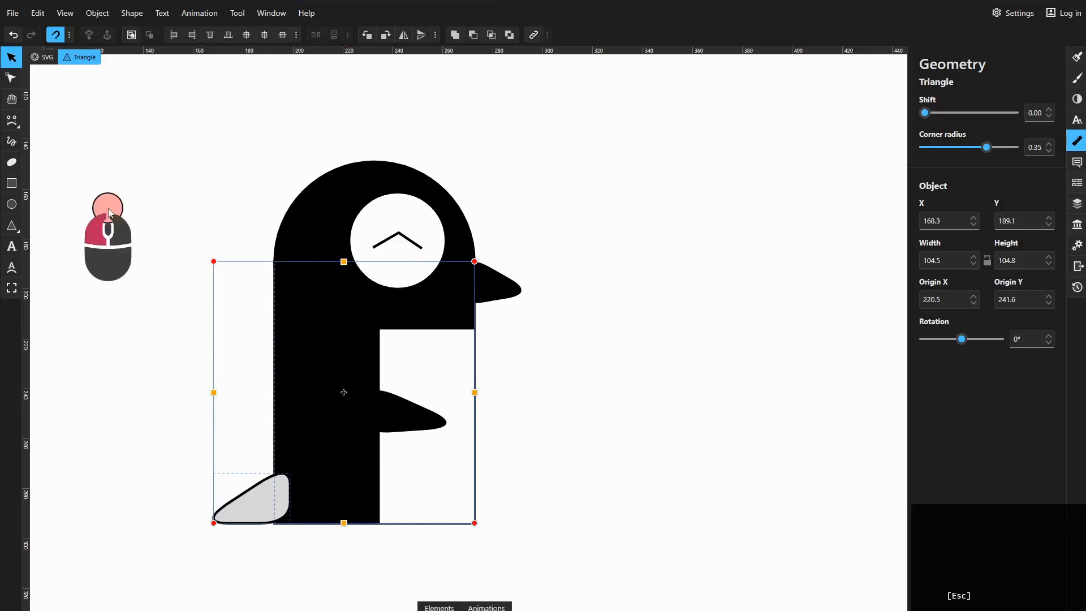
Fill the tail triangle with black and leave it deselected
left_click(321, 476)
left_click(250, 507)
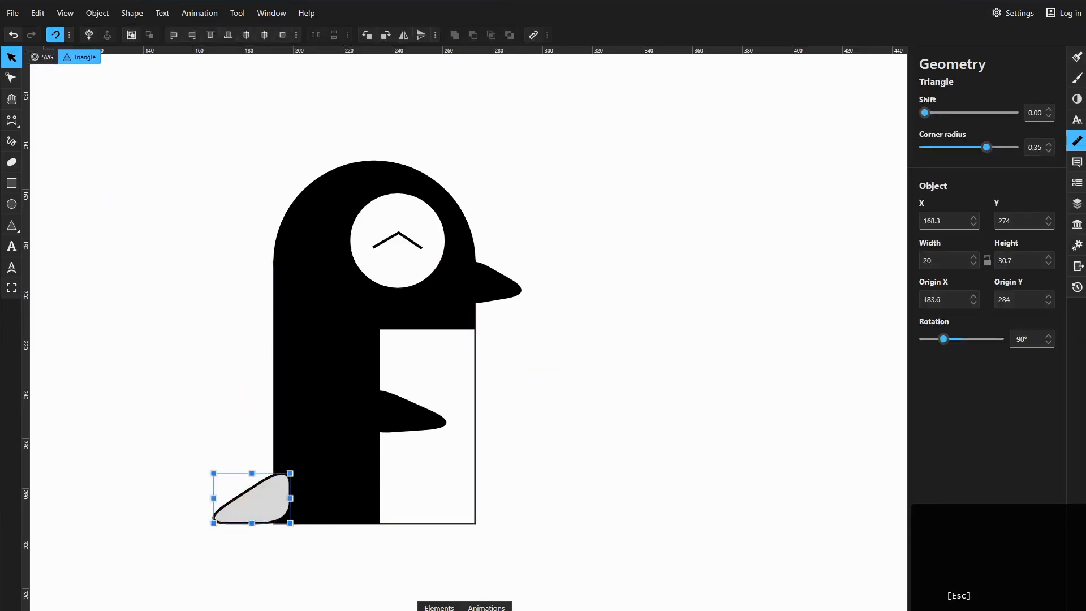
left_click(1076, 56)
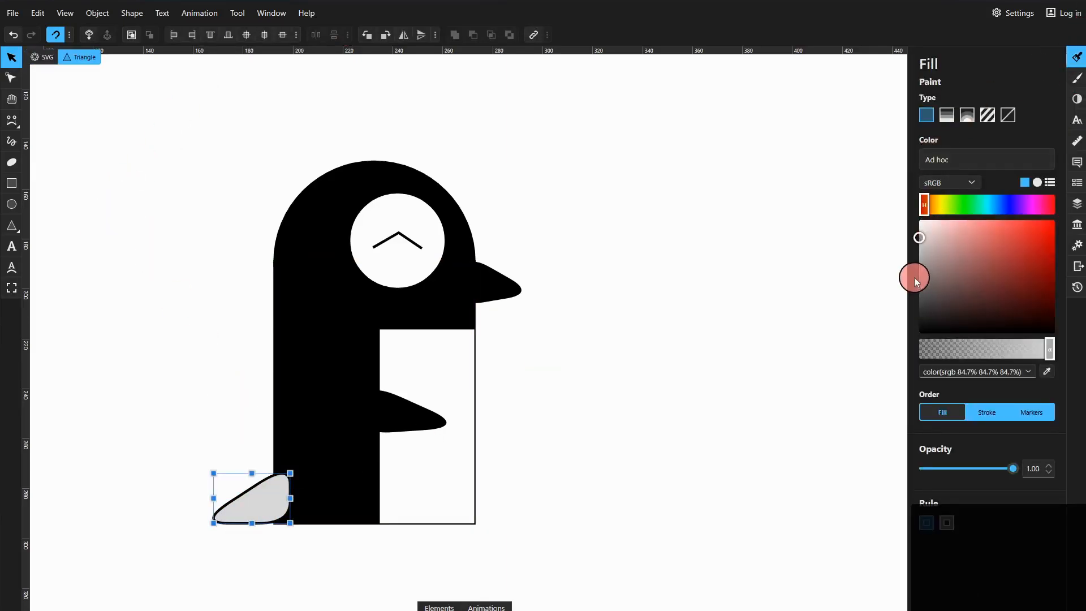
left_click_drag(918, 240, 807, 412)
left_click(706, 491)
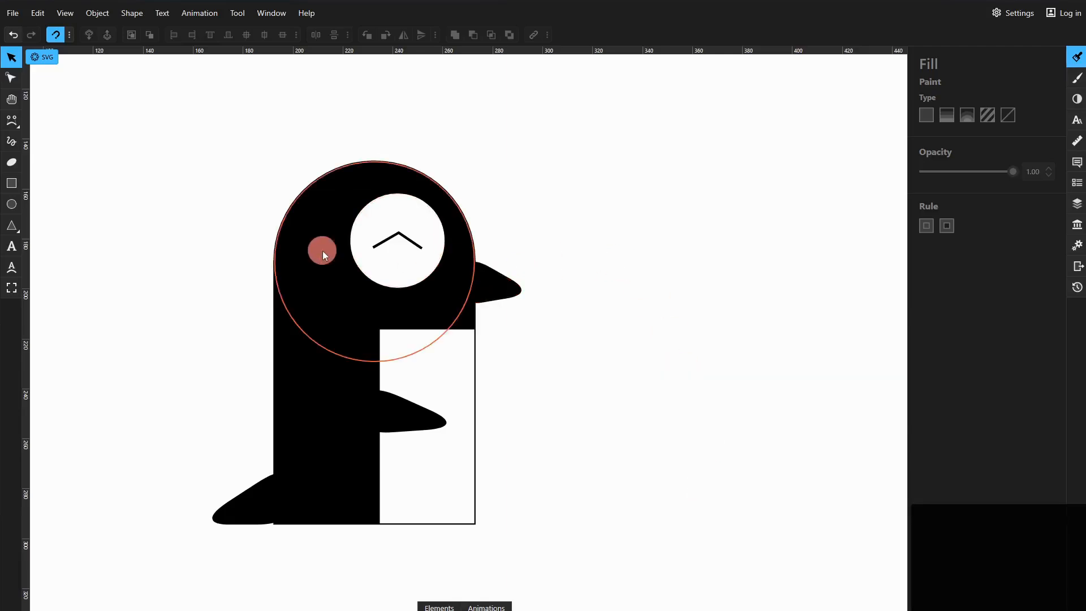
Draw two short straight lines with the path tool as hairs sticking out from the back of the head, and deselect them
left_click(13, 124)
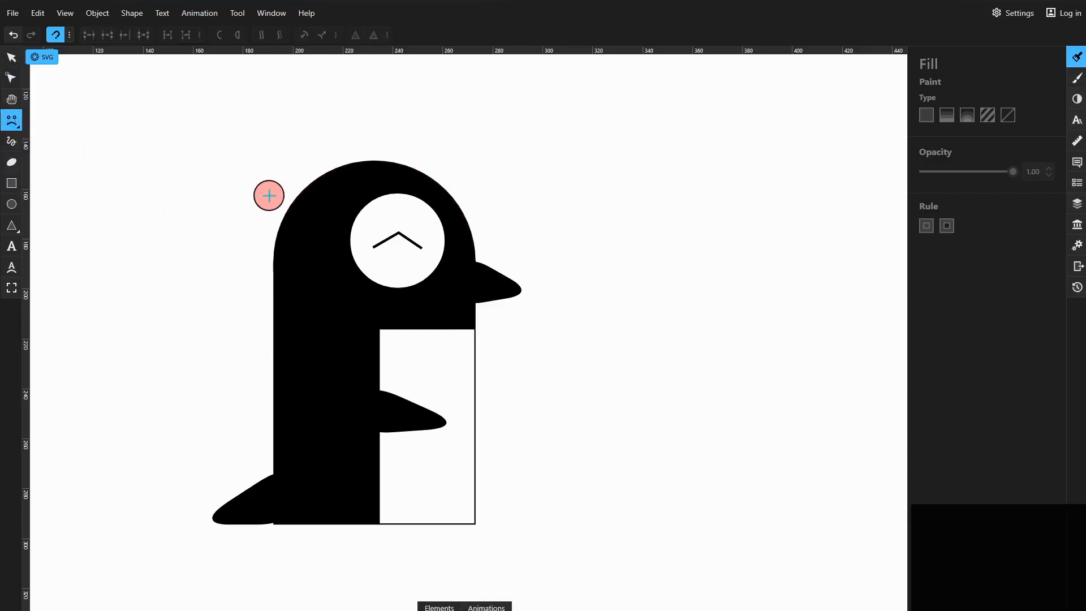
left_click(252, 189)
left_click(293, 205)
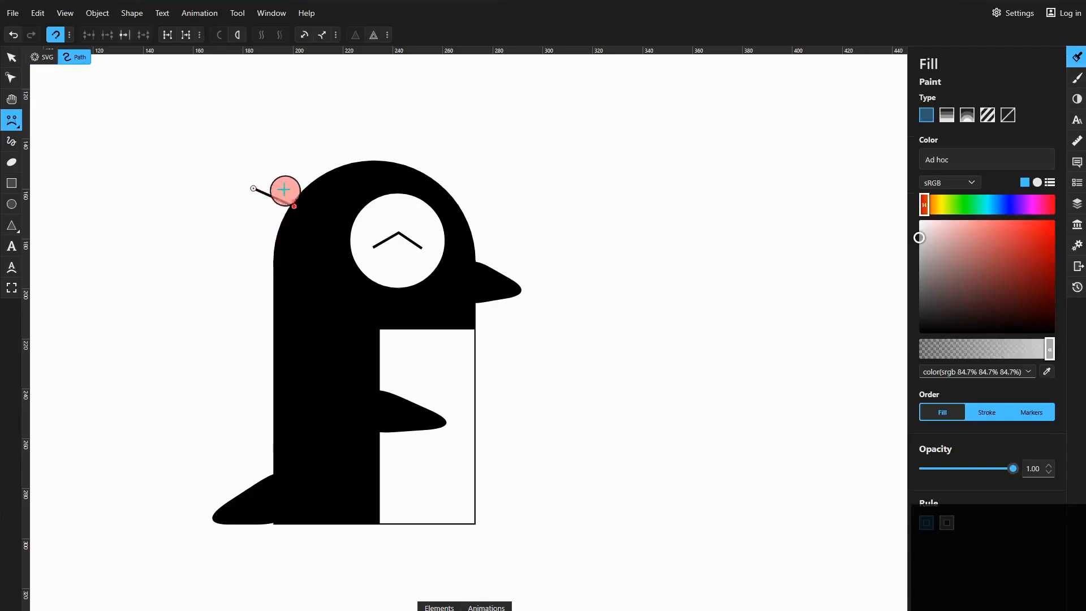
key("Escape")
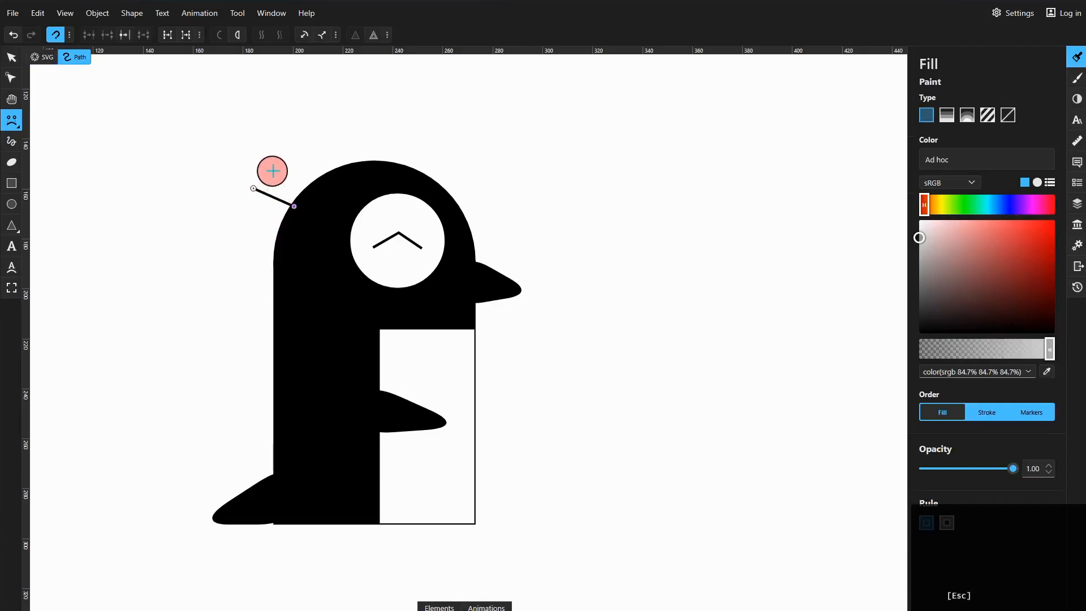
left_click(300, 200)
key("Escape")
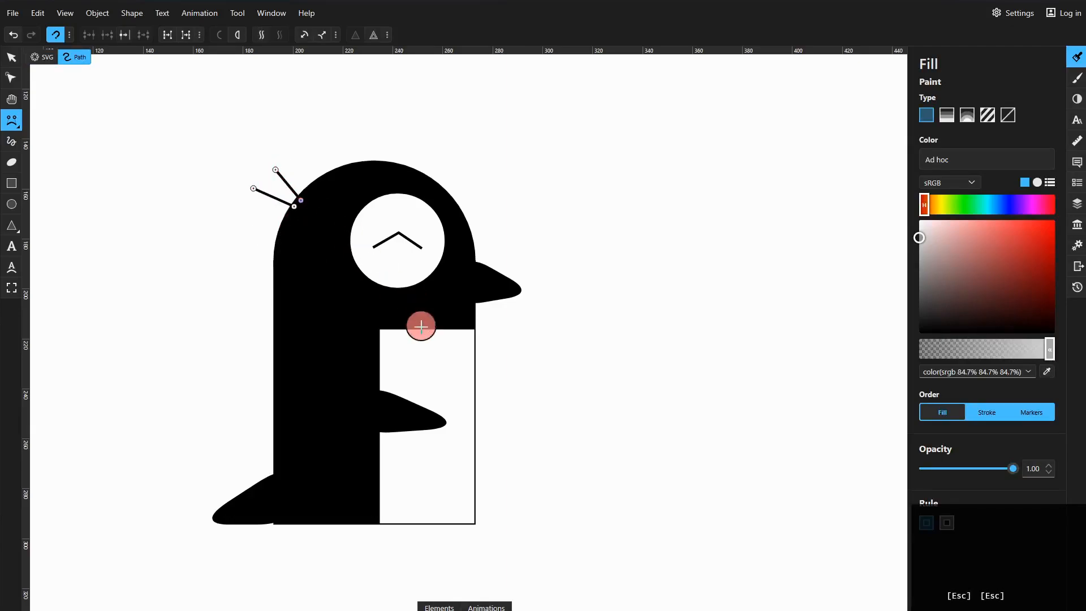
scroll(376, 286, "down", 4)
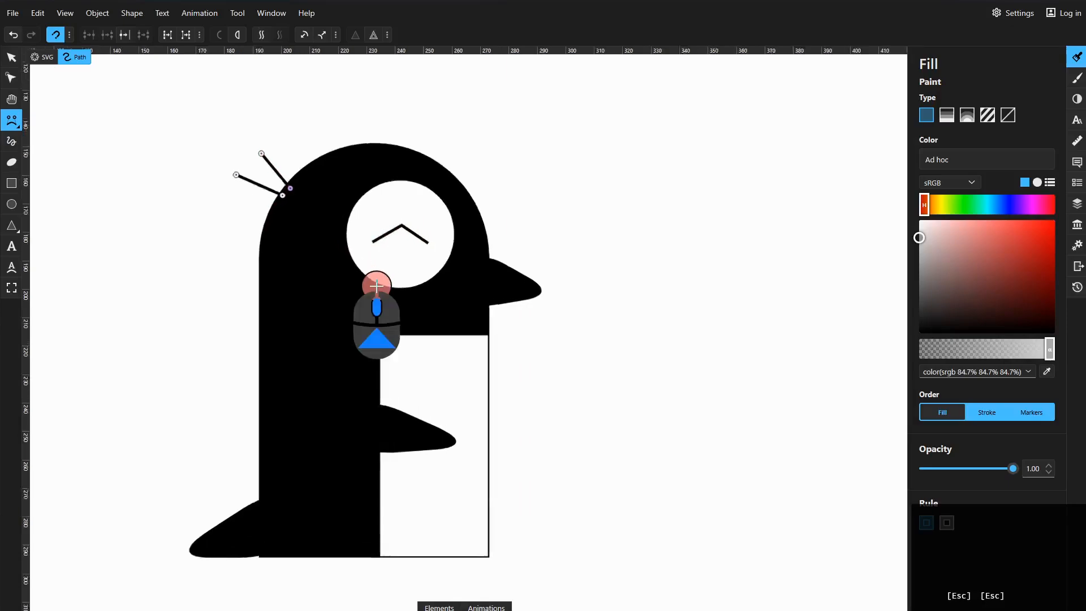
scroll(376, 286, "down", 2)
key("Escape")
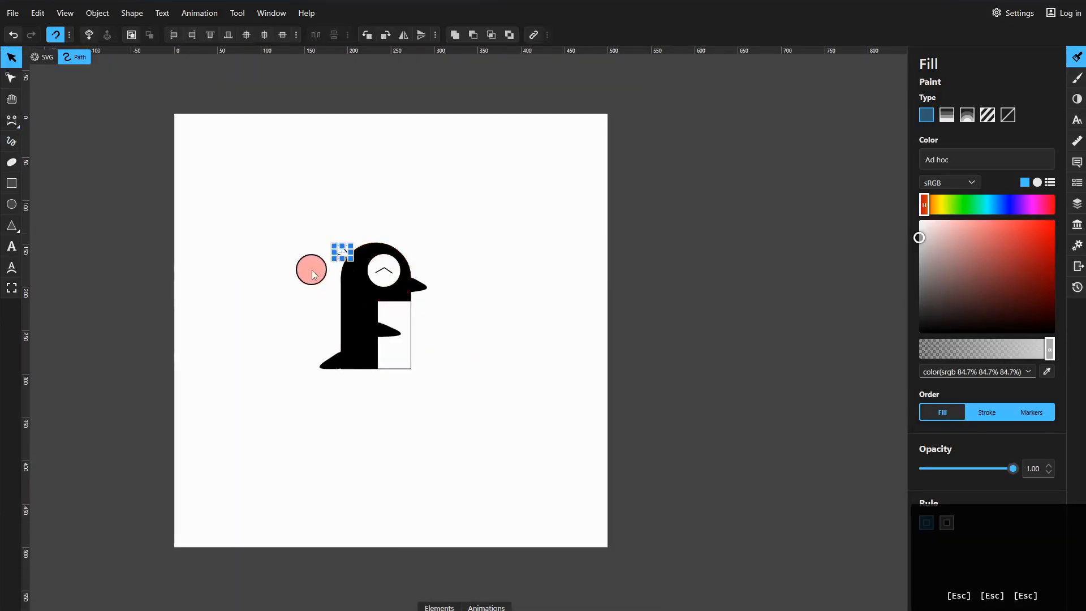
left_click(316, 274)
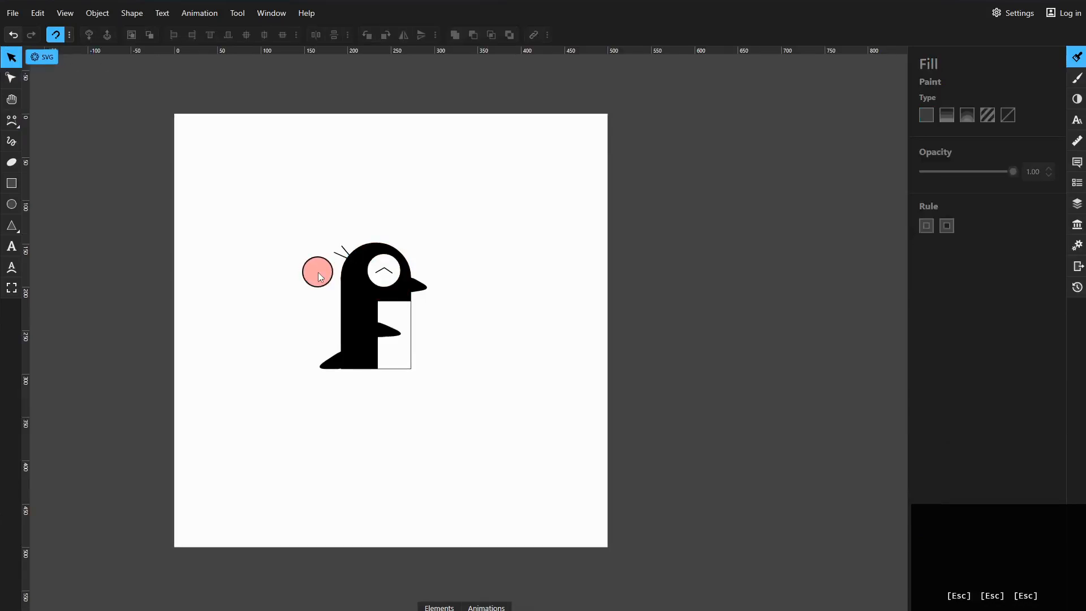
Select both hair lines together and thicken their stroke to a width of 3, leaving them deselected
left_click_drag(313, 227, 365, 273)
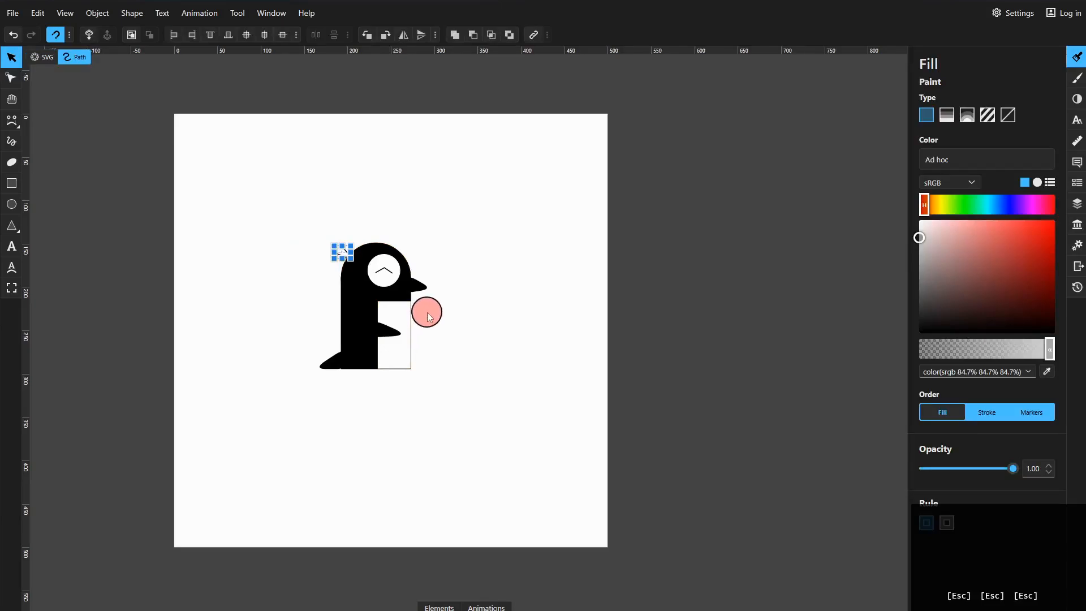
left_click(1077, 80)
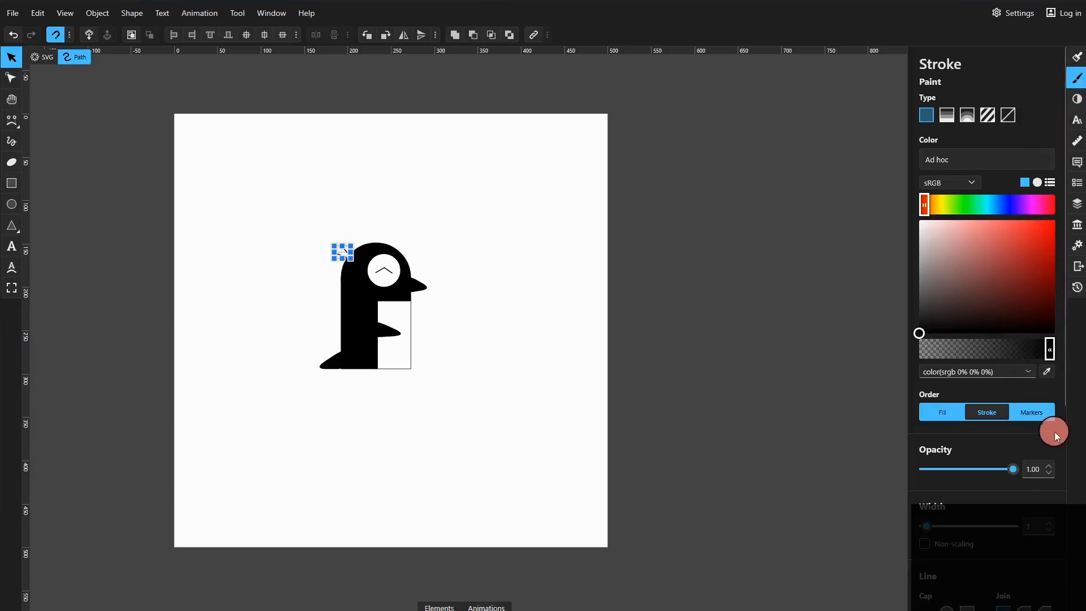
left_click_drag(924, 527, 930, 527)
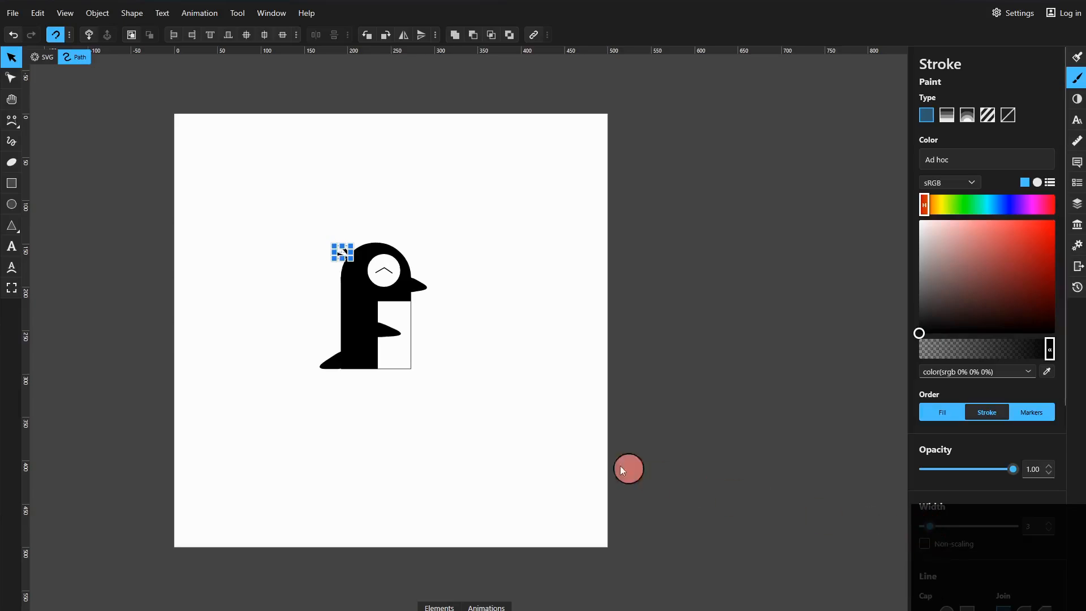
left_click(562, 437)
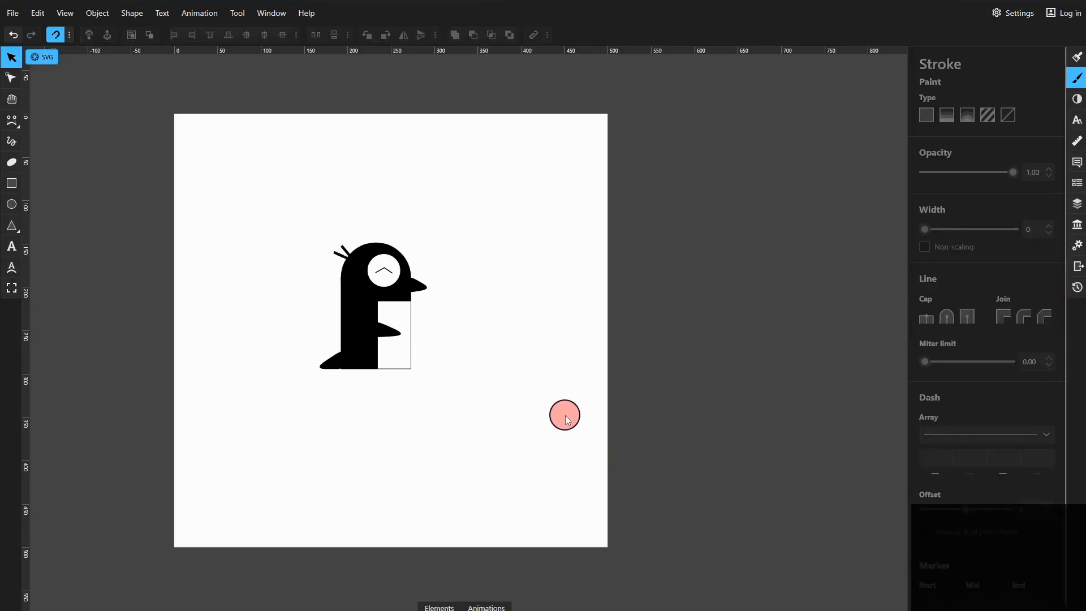
Set the stroke width of the angled eye path to 3 and deselect it
left_click(385, 272)
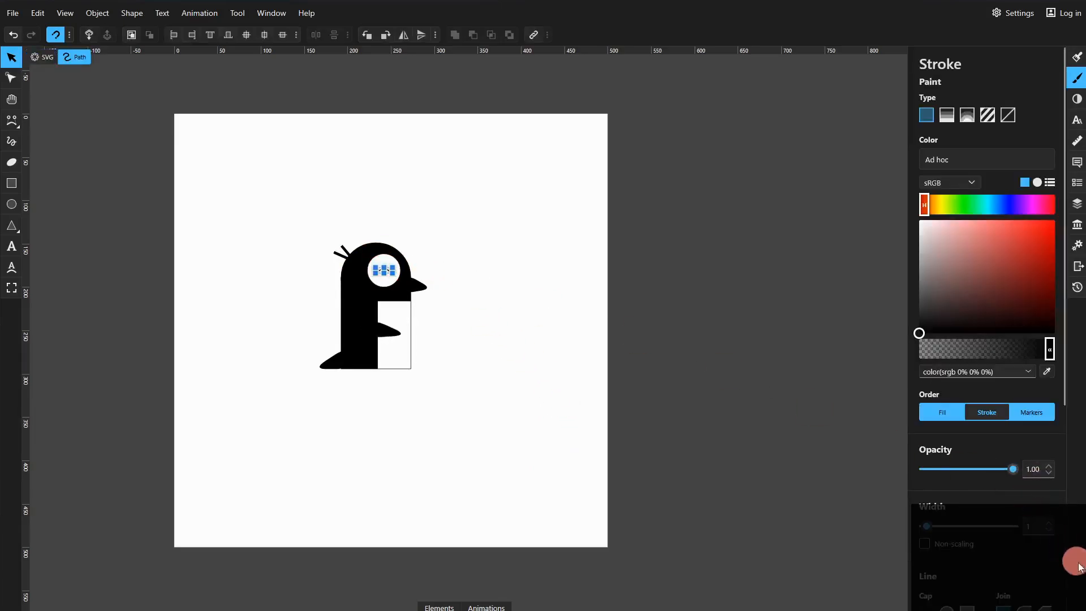
left_click(1045, 531)
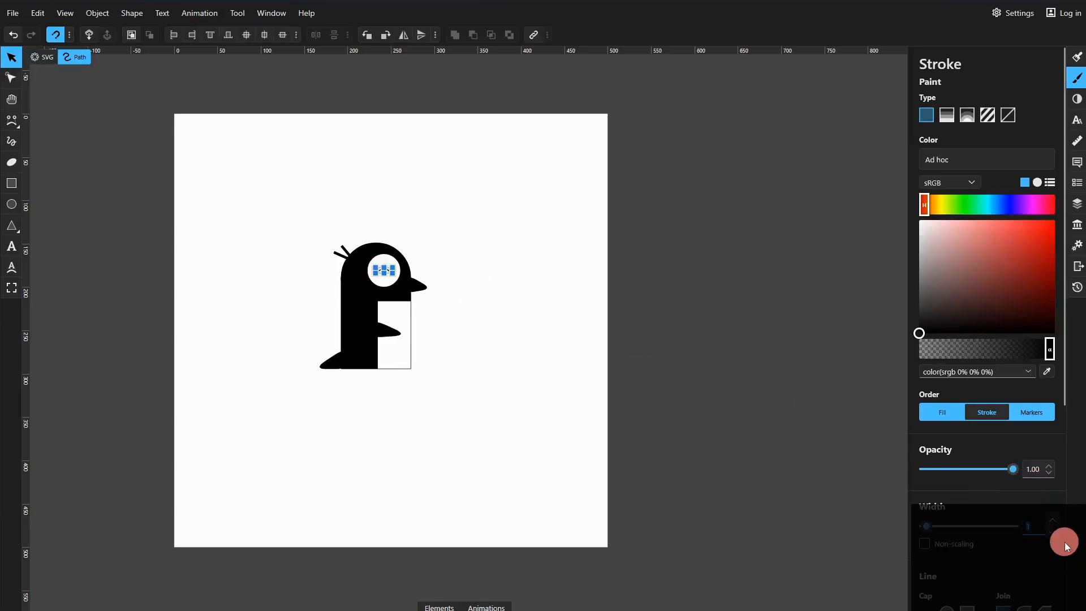
type("3")
key("Return")
left_click(598, 442)
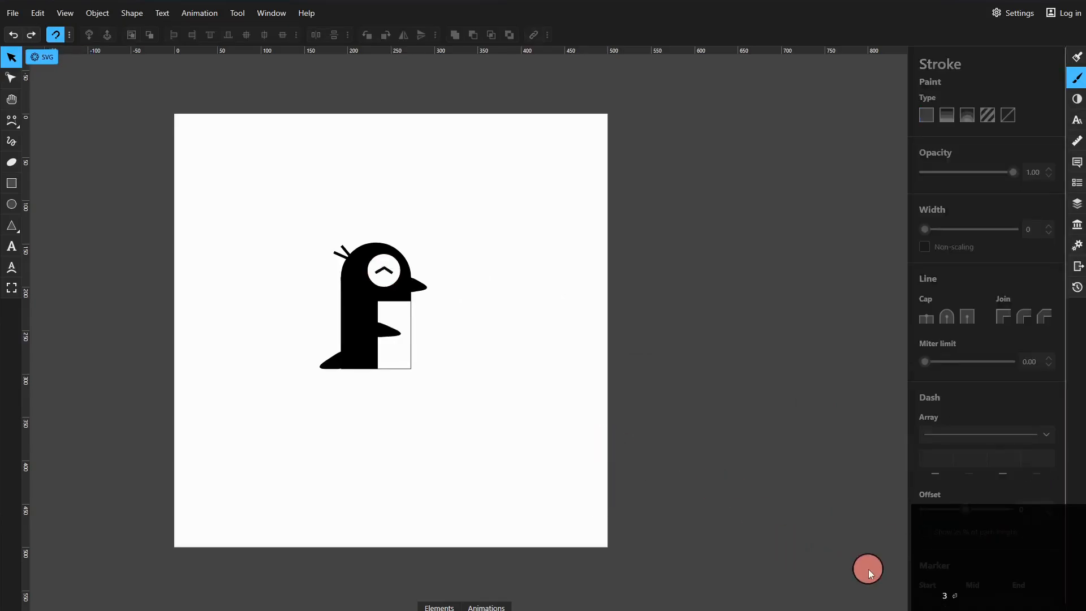
Draw a large ground rectangle below the penguin, undo the stray small one, extend it past the artboard's left edge and raise its top to the feet
left_click(19, 188)
mouse_move(181, 377)
left_mouse_down()
mouse_move(494, 574)
mouse_move(494, 545)
mouse_move(513, 551)
left_mouse_up()
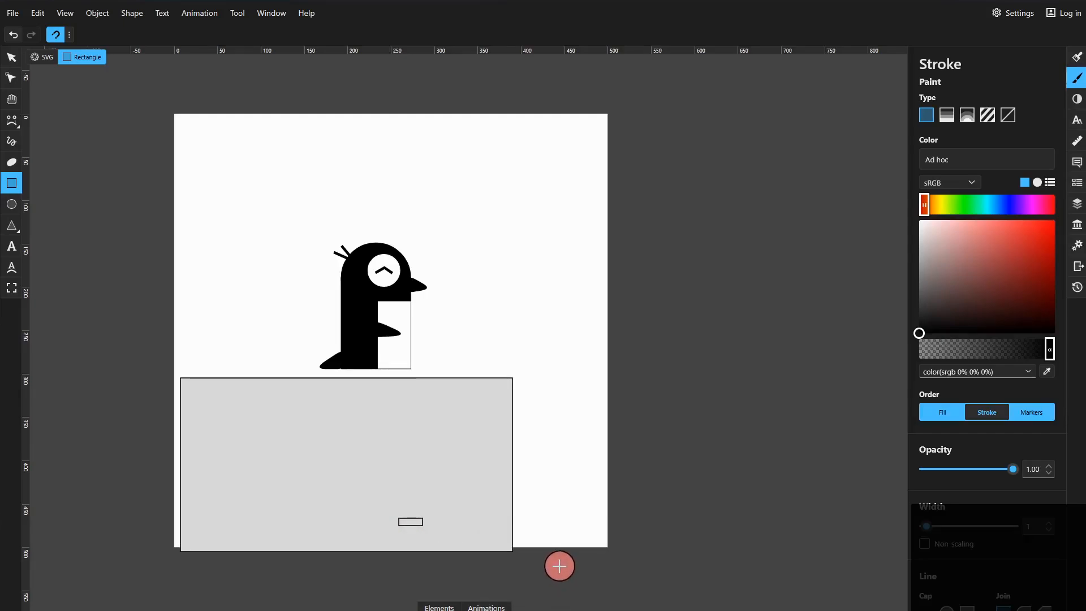
key("ctrl+z")
key("Escape")
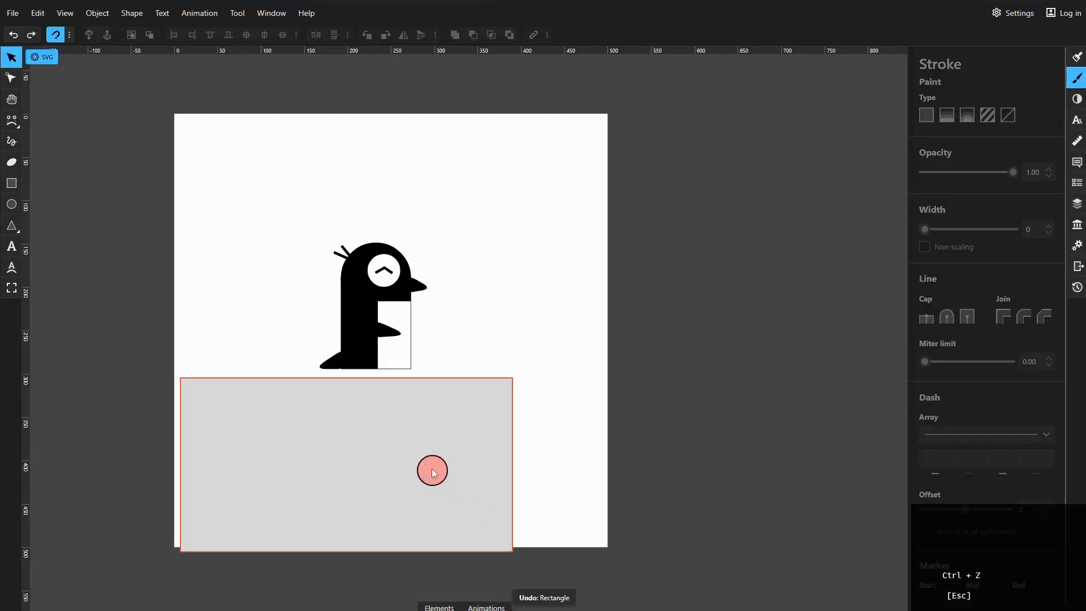
left_click_drag(427, 465, 411, 467)
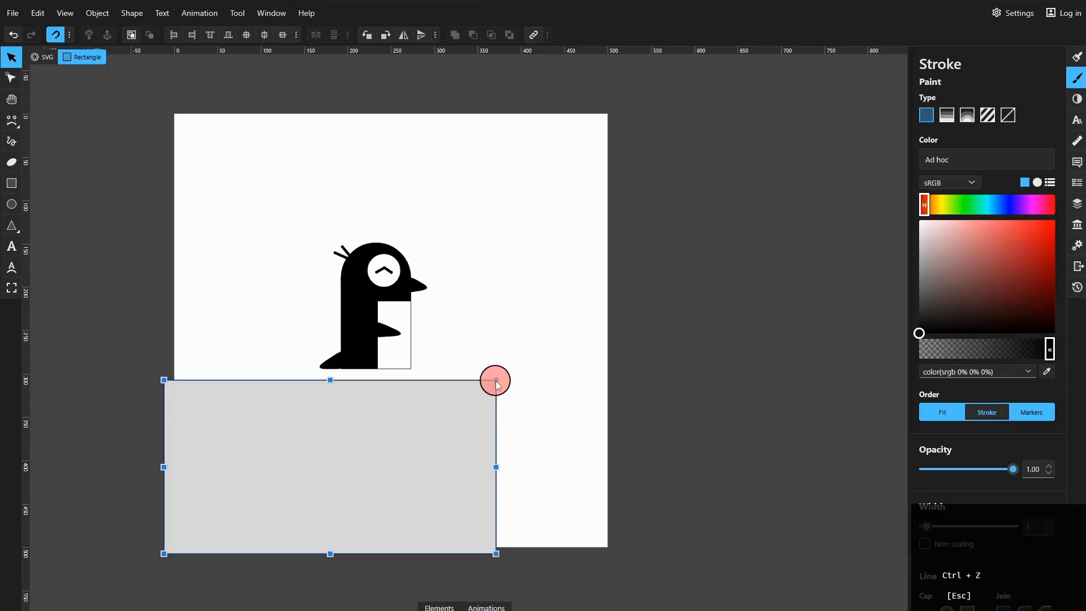
left_click_drag(496, 382, 495, 369)
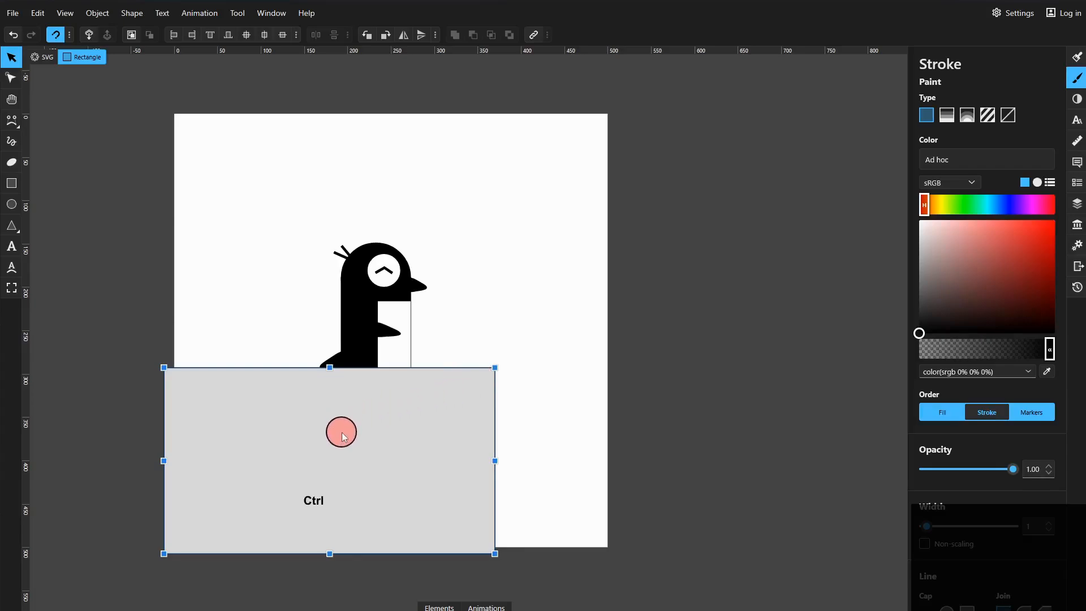
Nudge the ground rectangle's top edge to meet the penguin's feet and pull its far side in to end just beyond the beak
scroll(341, 435, "up", 1, "ctrl")
scroll(341, 432, "up", 3, "ctrl")
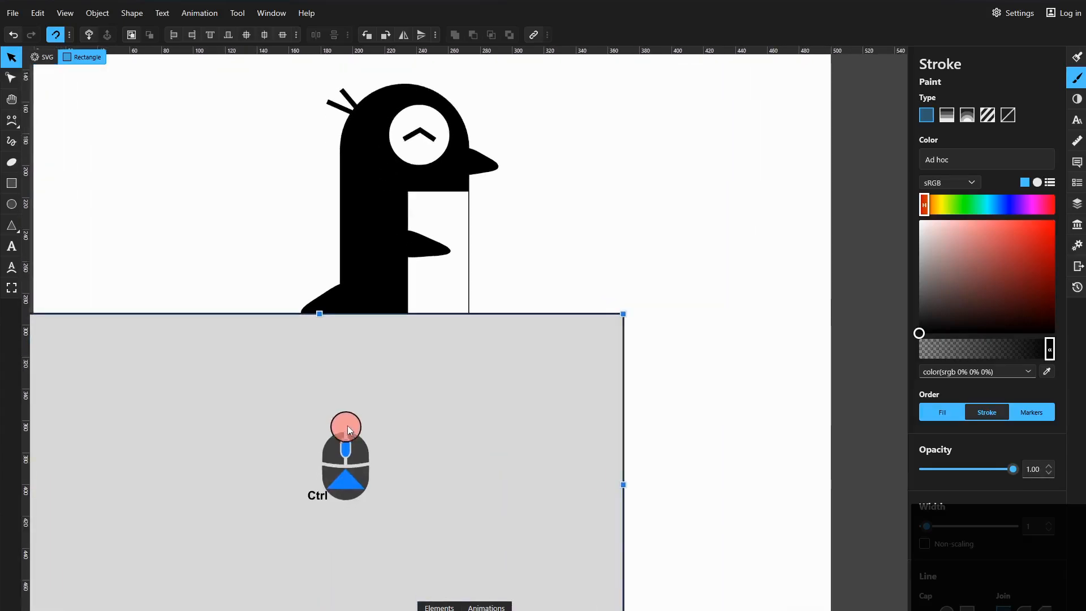
mouse_move(623, 314)
left_mouse_down()
mouse_move(622, 326)
mouse_move(621, 316)
left_mouse_up()
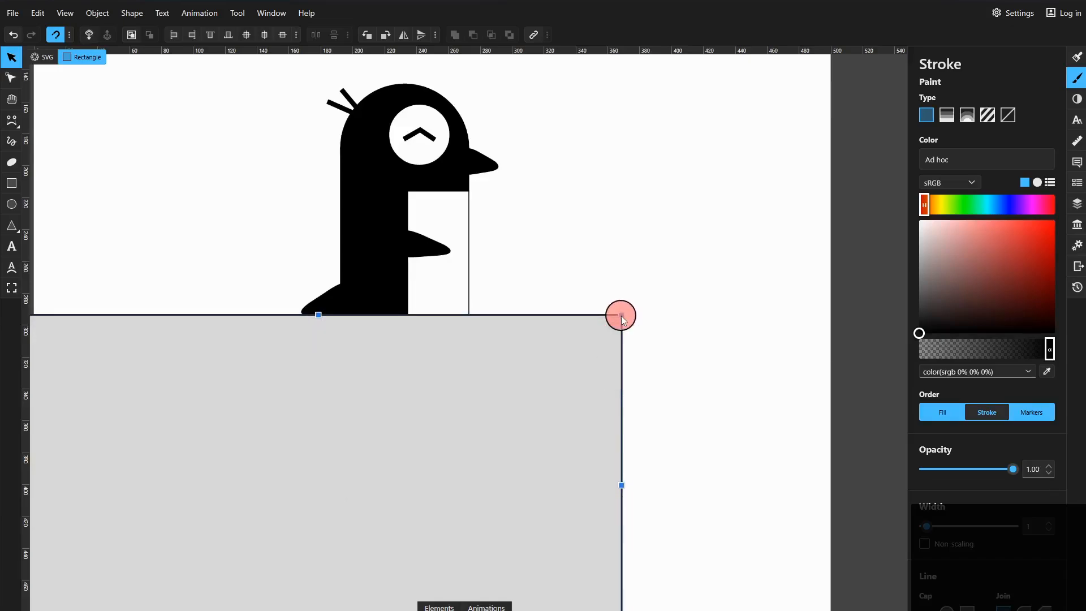
left_click(663, 351)
scroll(575, 466, "down", 2)
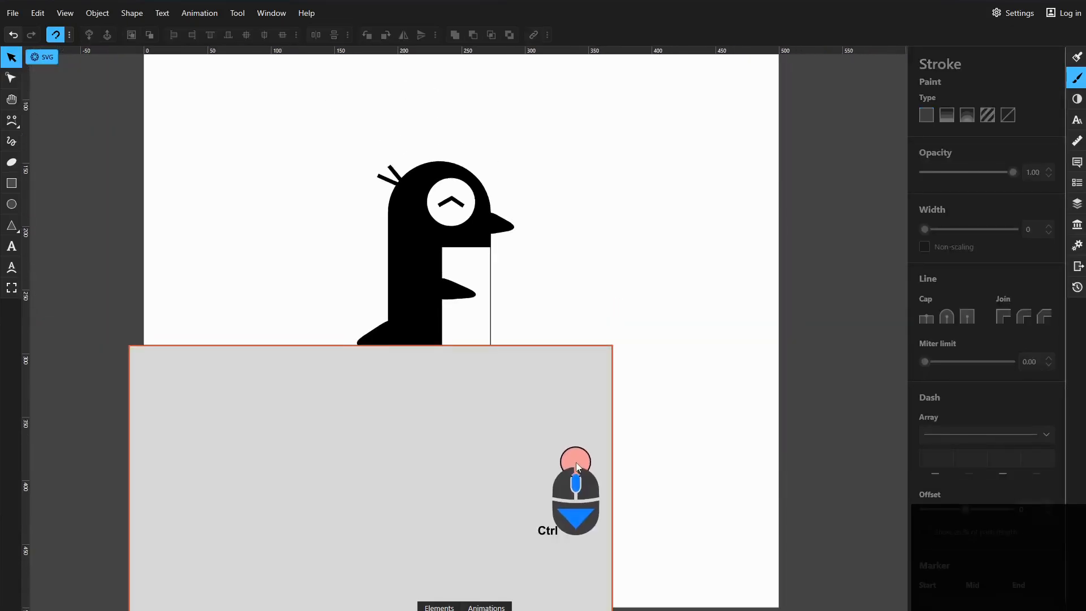
left_click(592, 459)
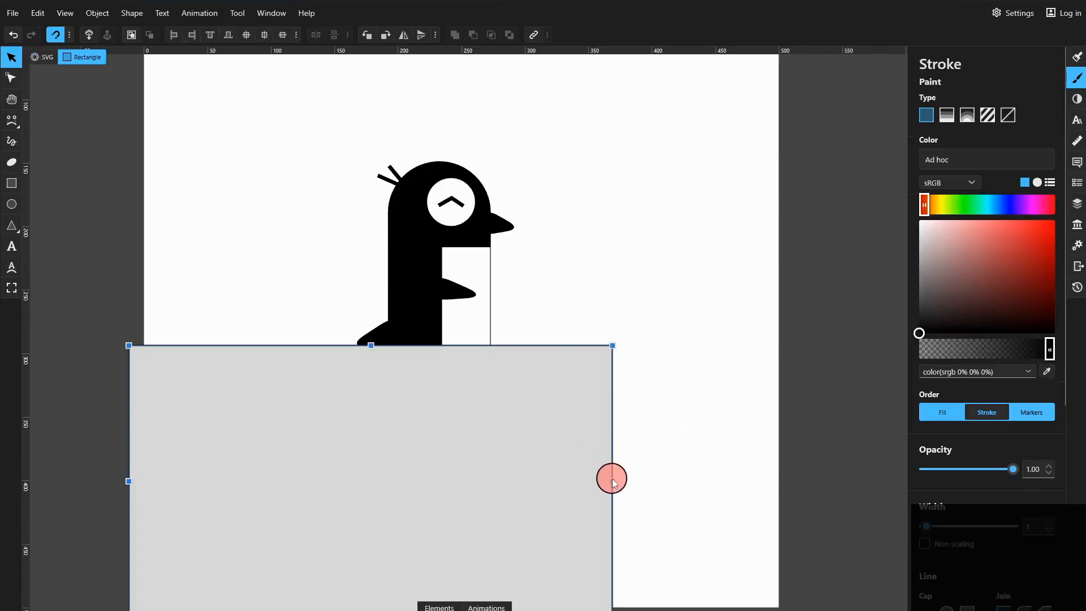
left_click_drag(612, 482, 514, 482)
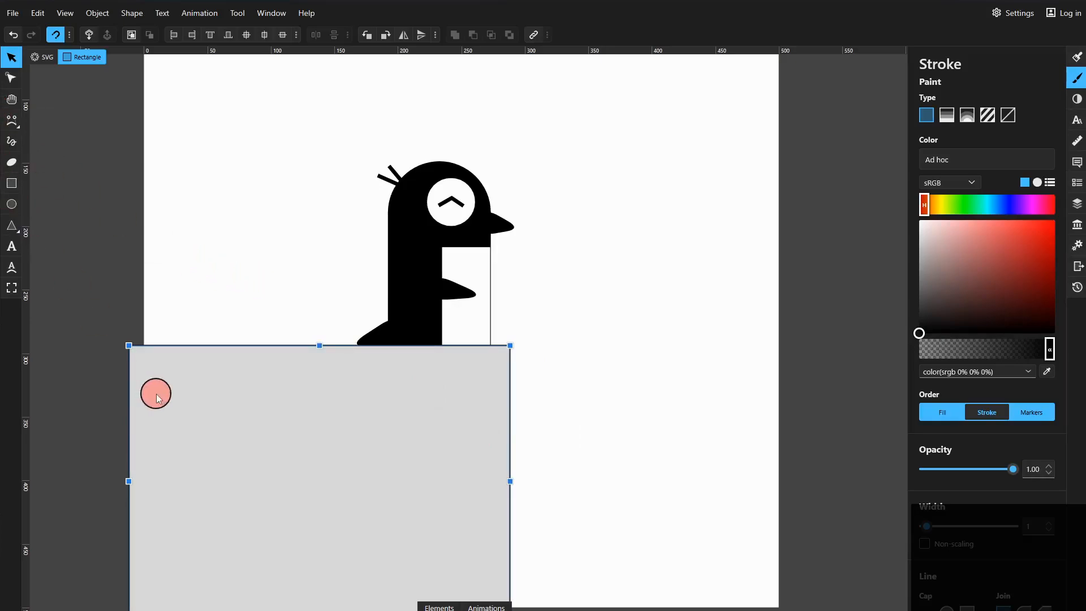
Draw a water rectangle adjoining the ground, slightly lower and extending past the artboard's right edge, and make its outline fully transparent
left_click(11, 186)
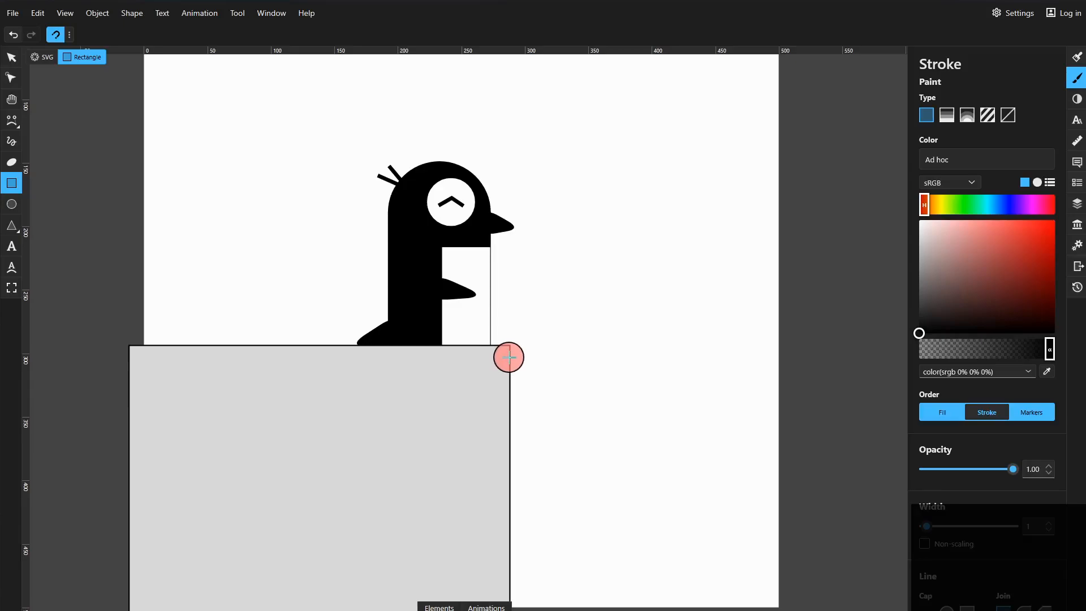
left_click_drag(509, 358, 813, 609)
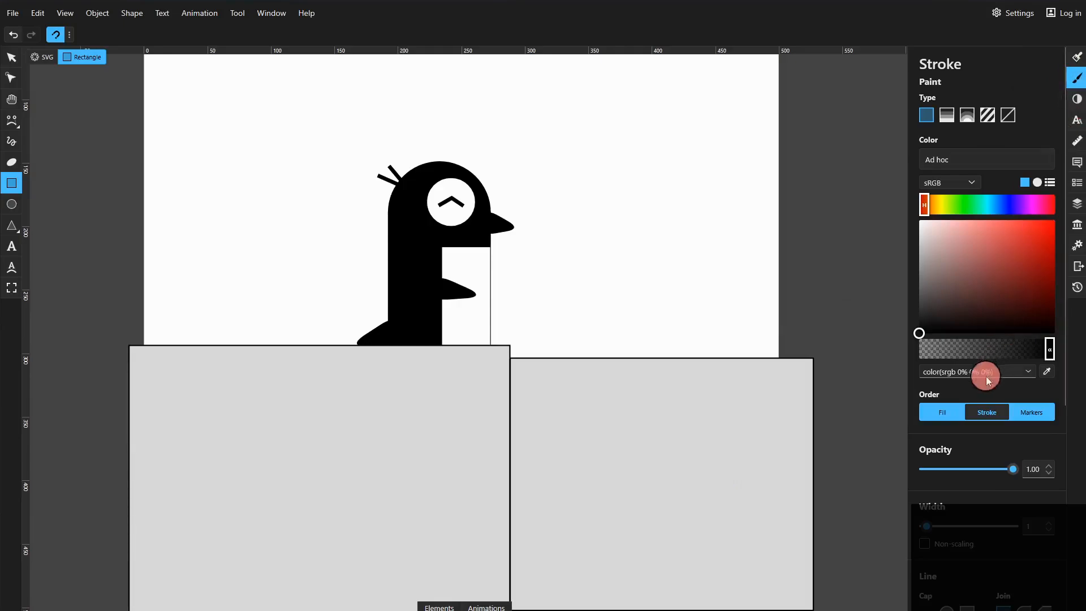
left_click_drag(1050, 348, 793, 354)
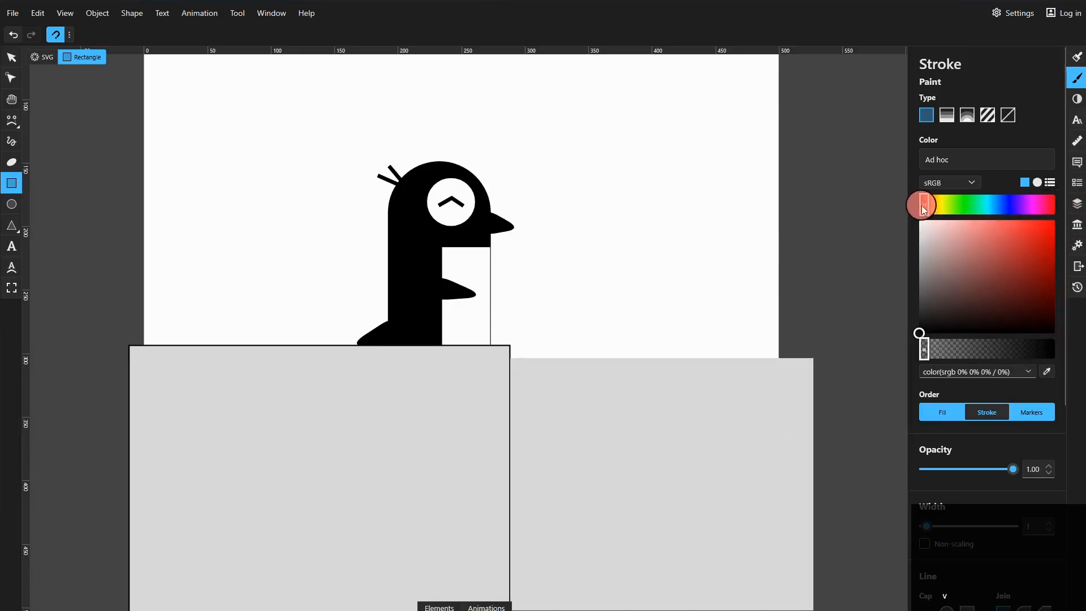
Pick a cyan-blue for the water rectangle's transparent stroke, and fill the rectangle with a similar cyan-blue
left_click_drag(923, 209, 989, 202)
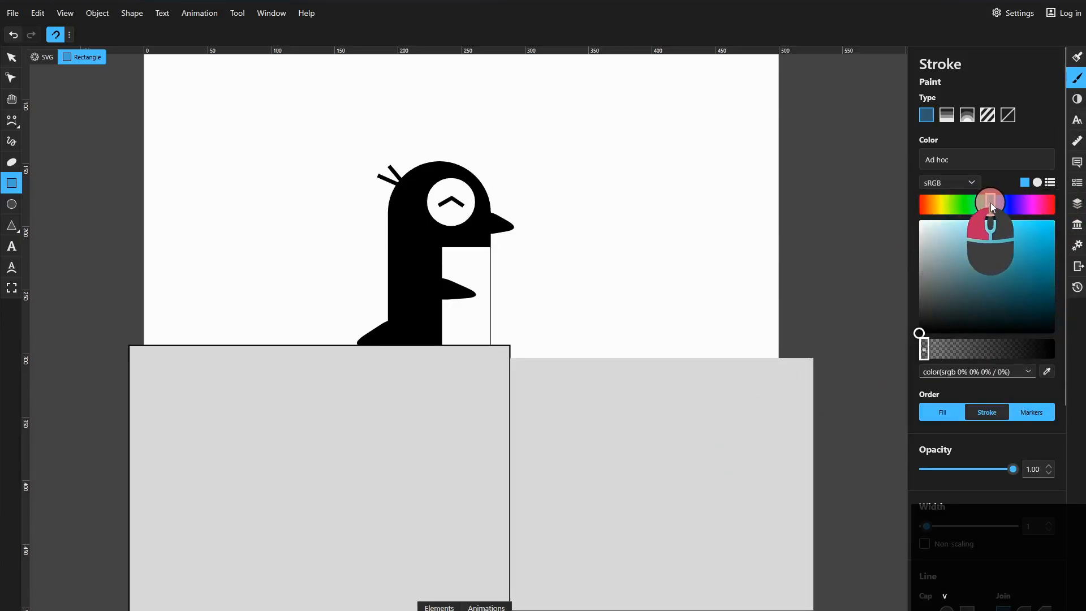
left_click(1030, 251)
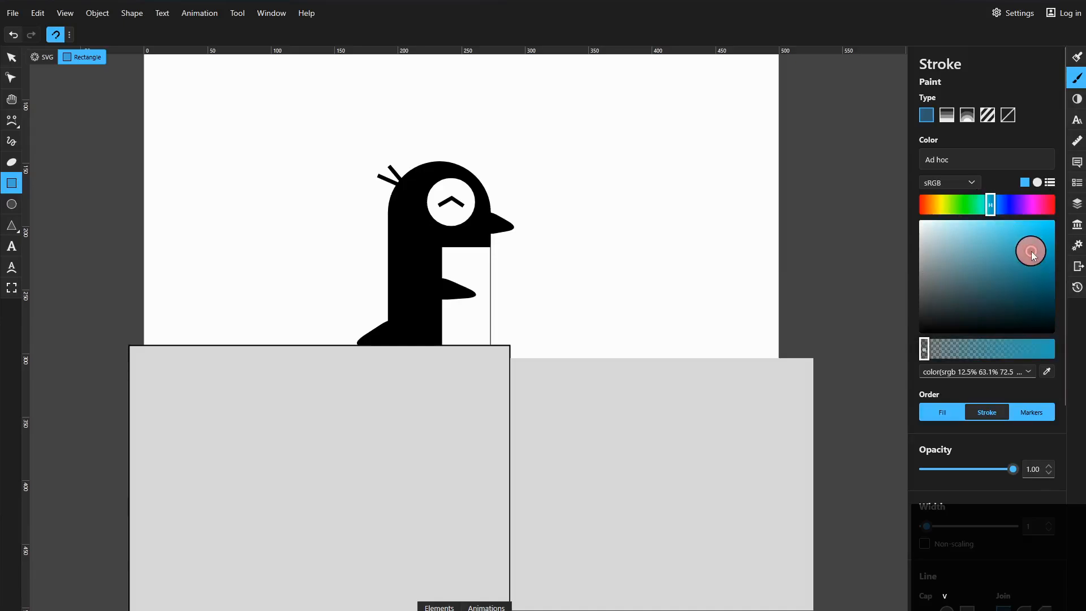
left_click(1079, 58)
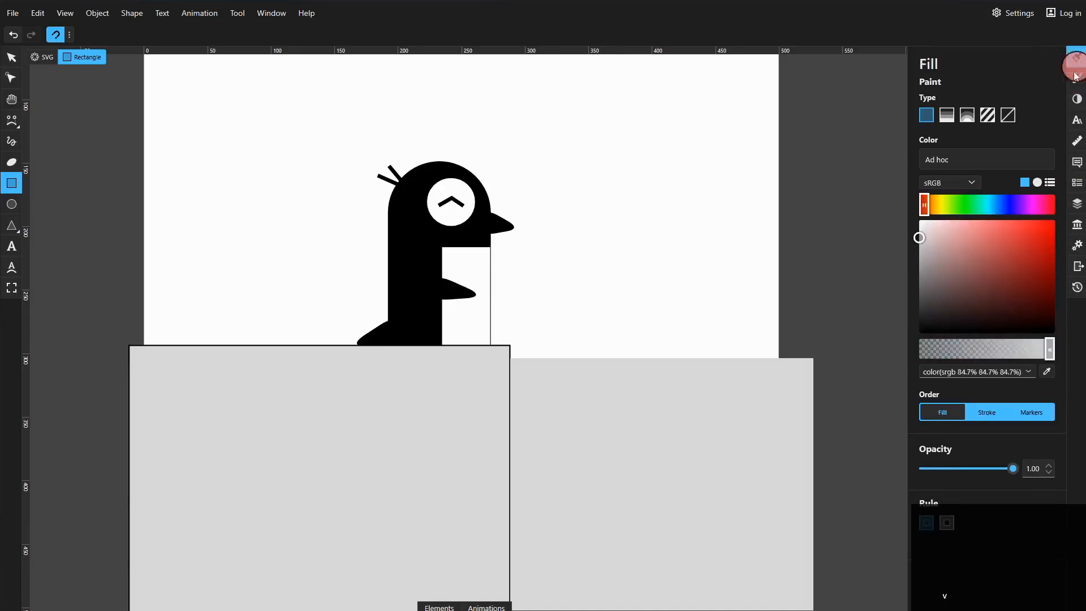
left_click_drag(931, 209, 990, 209)
left_click(1027, 242)
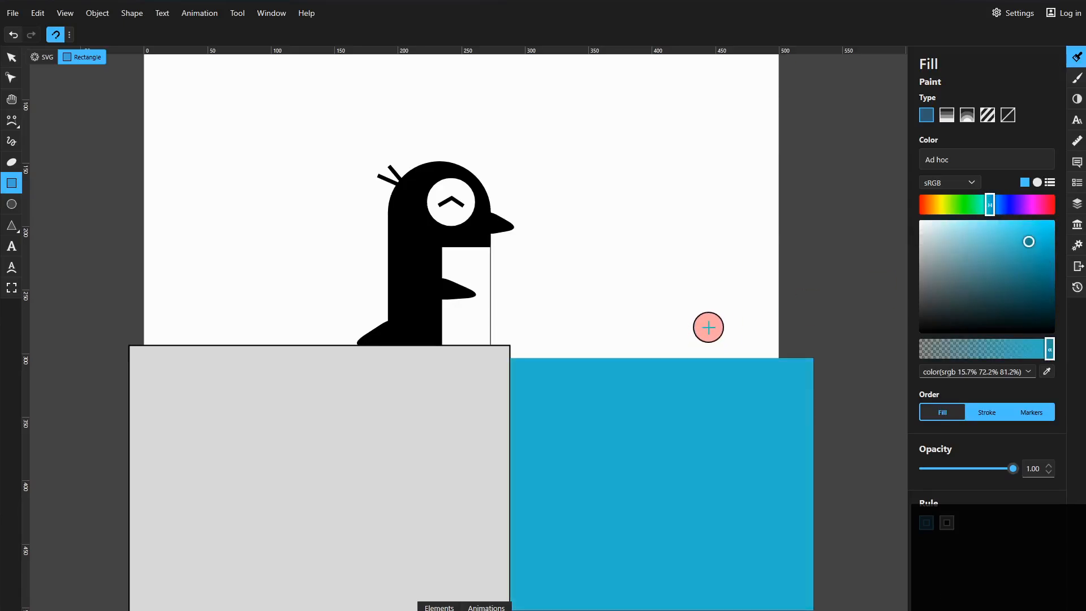
Draw five ellipses of different small sizes as bubbles scattered down the near side of the blue water rectangle
scroll(869, 276, "down", 1)
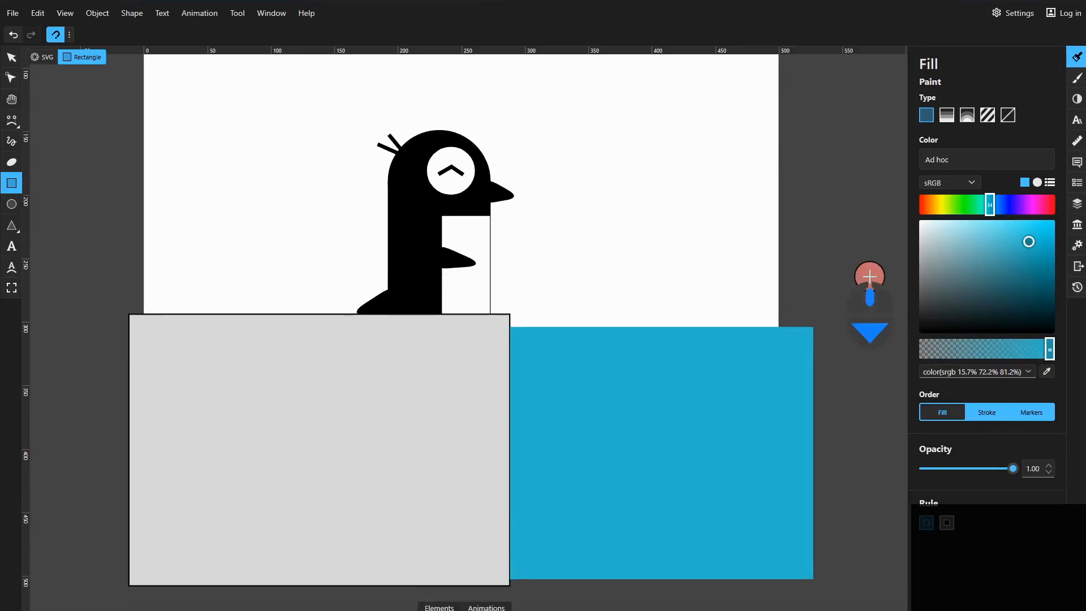
left_click(12, 205)
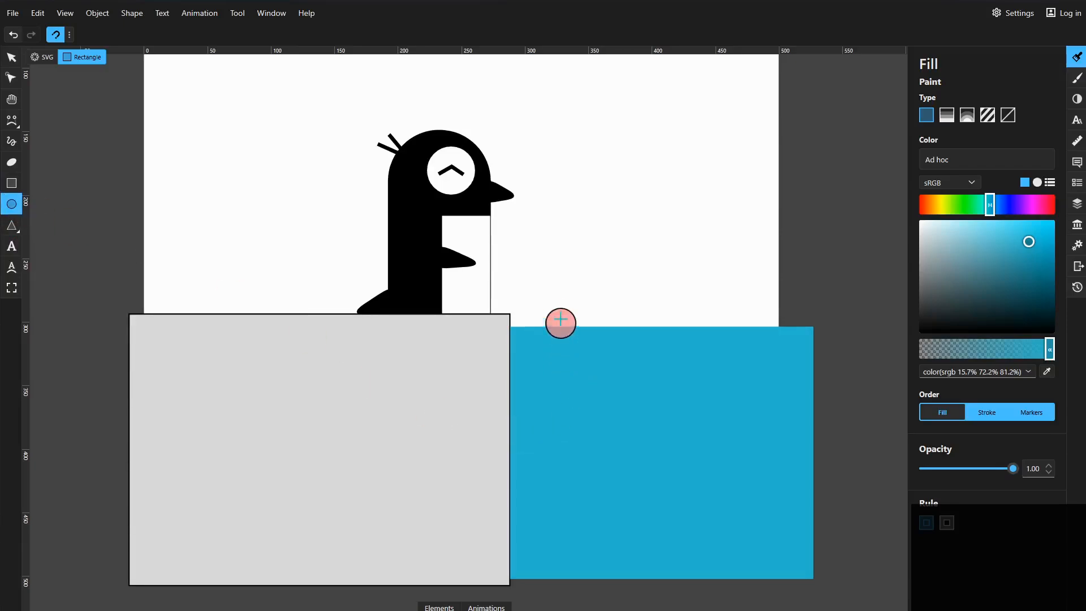
left_click_drag(565, 361, 620, 441)
key("ctrl")
left_click_drag(549, 433, 587, 491)
left_click_drag(544, 532, 555, 541)
key("Escape")
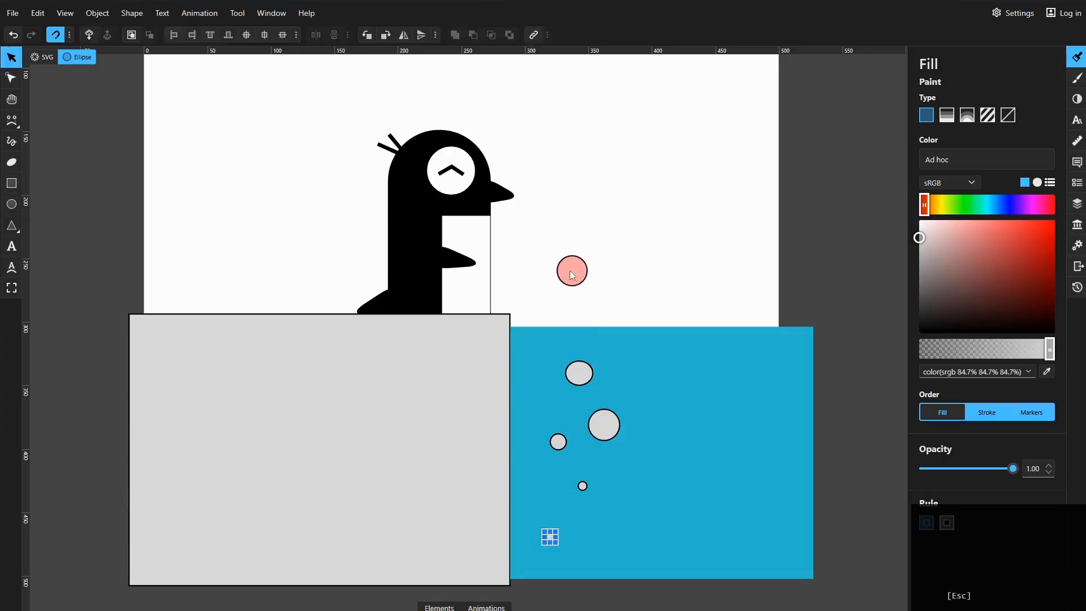
Select all five bubbles together, fill them with white, set their stroke width to 0 and deselect them
left_click_drag(531, 281, 662, 564)
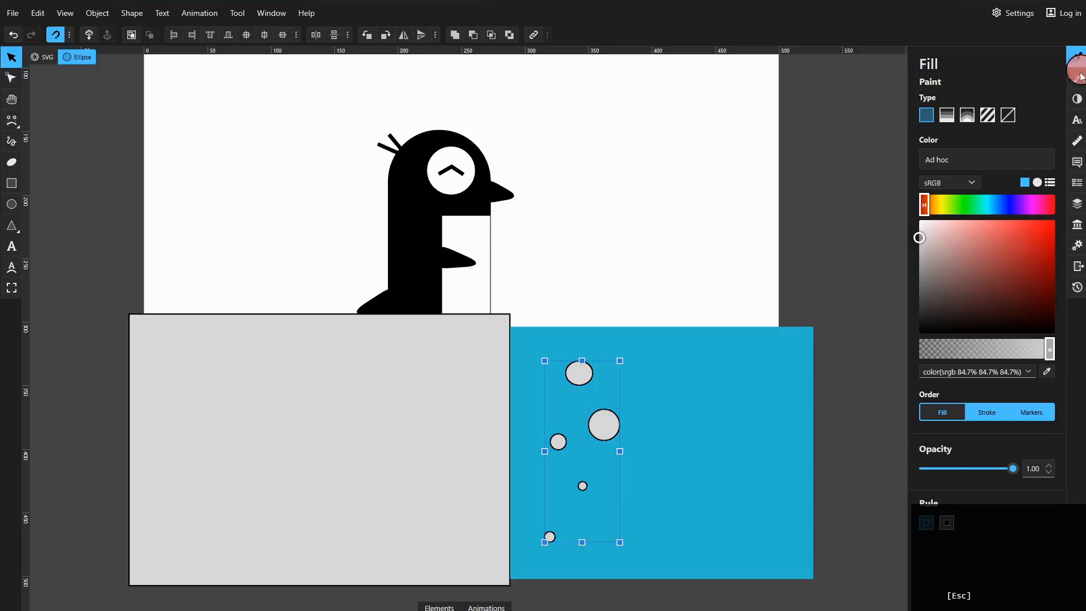
left_click_drag(922, 236, 912, 216)
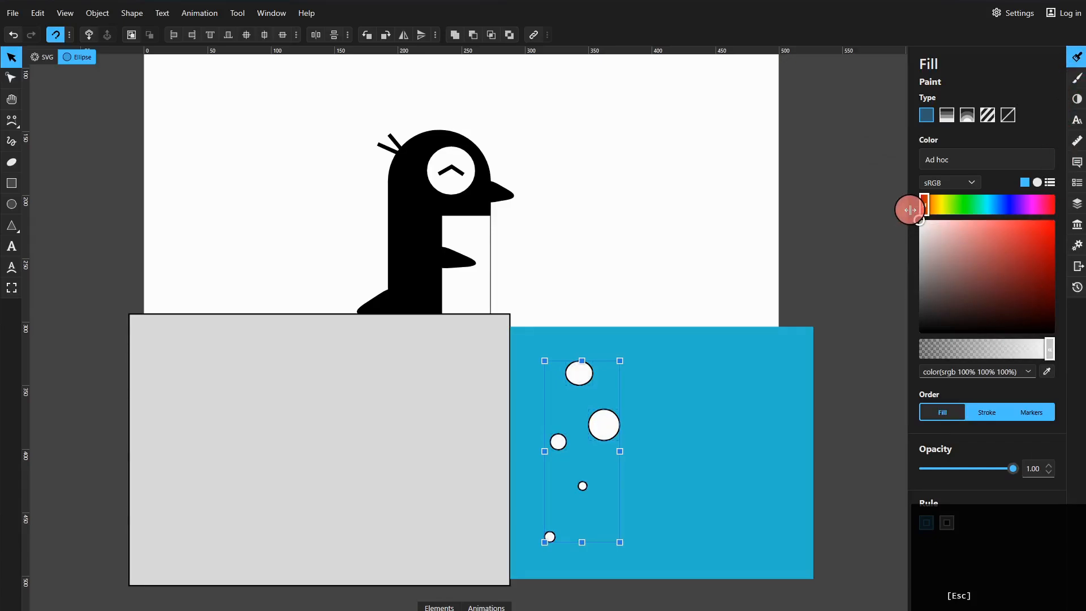
left_click(1077, 78)
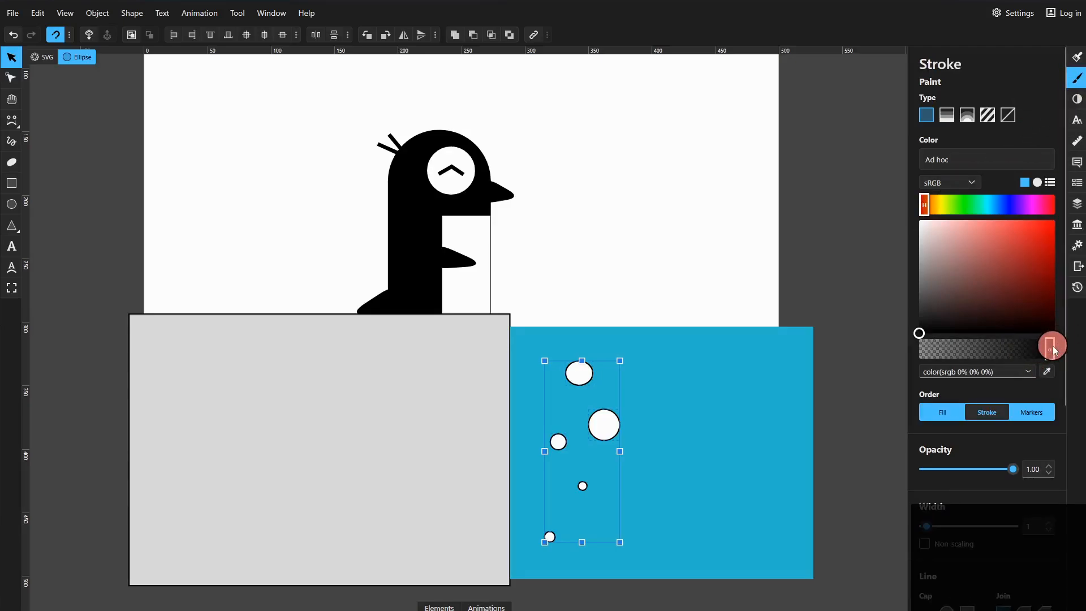
mouse_move(1053, 346)
left_mouse_down()
mouse_move(884, 350)
mouse_move(1067, 351)
mouse_move(1077, 362)
left_mouse_up()
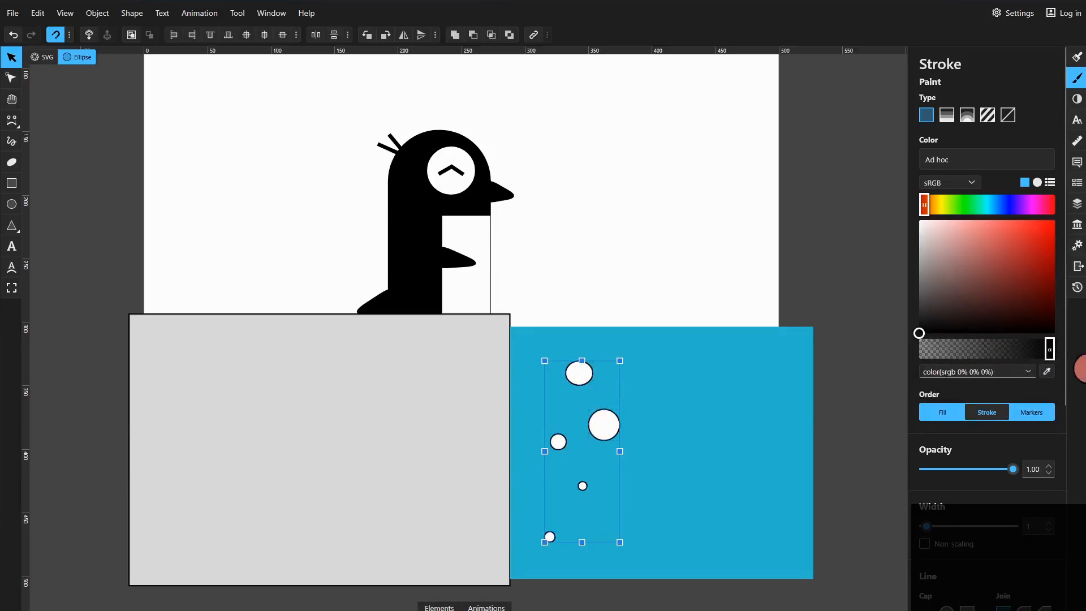
left_click(1033, 528)
type("0")
key("Return")
left_click(794, 178)
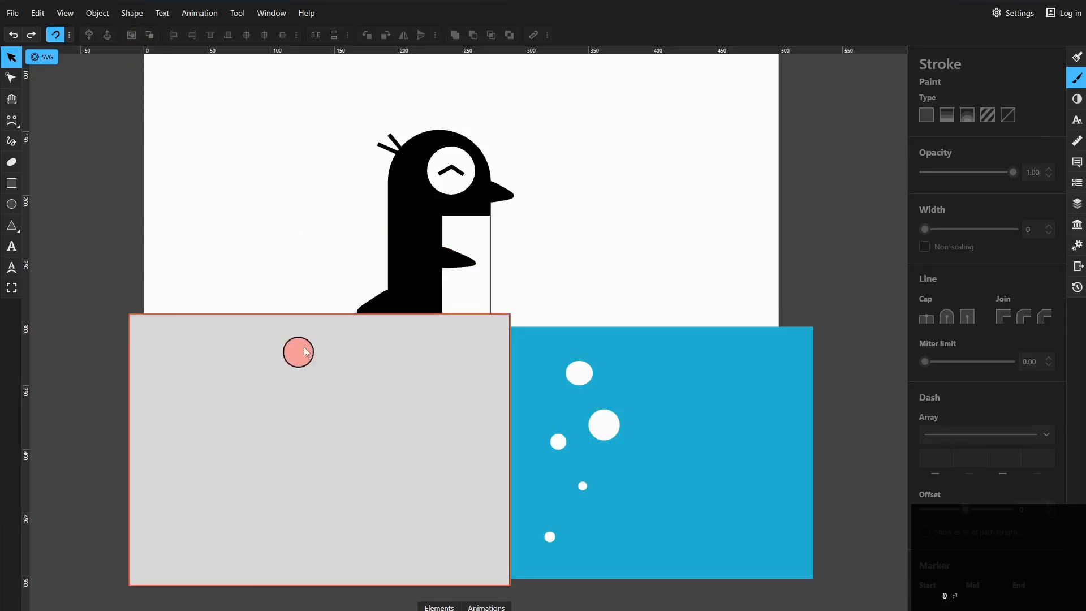
Activate the Cubic Bézier tool with the ground's top edge behind the penguin in close view
left_click(15, 128)
scroll(230, 308, "up", 2)
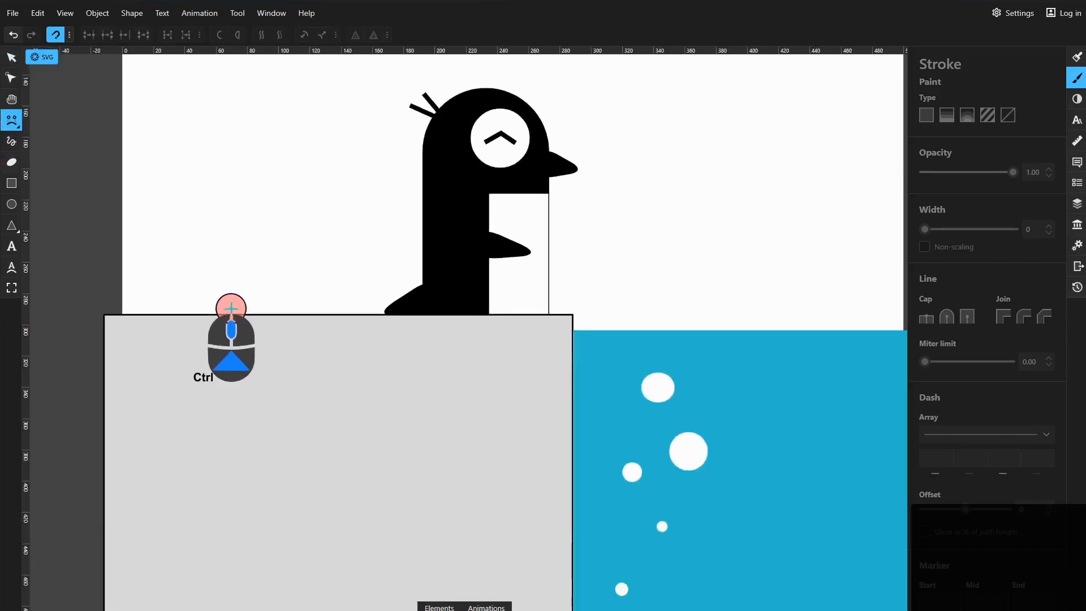
scroll(244, 320, "up", 3)
scroll(327, 311, "down", 1)
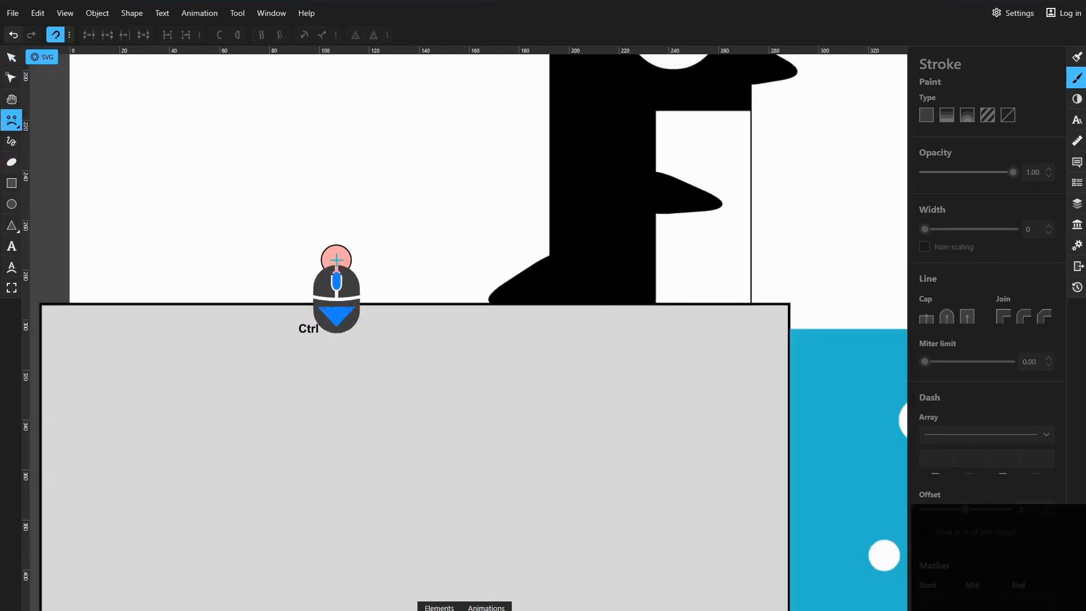
left_click(330, 302)
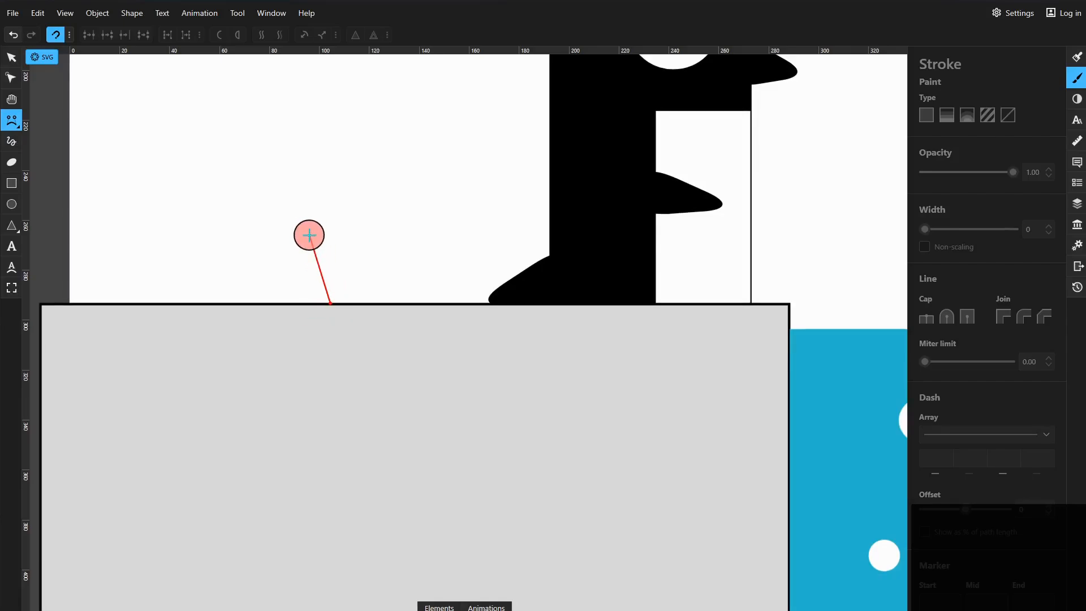
left_click(309, 235)
left_click(226, 227)
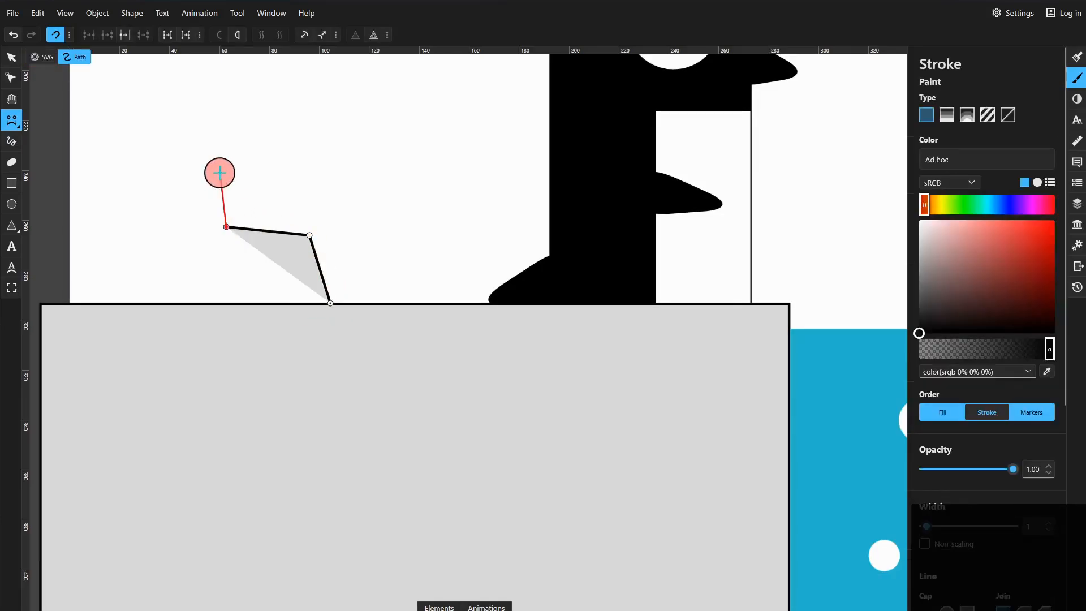
left_click(220, 173)
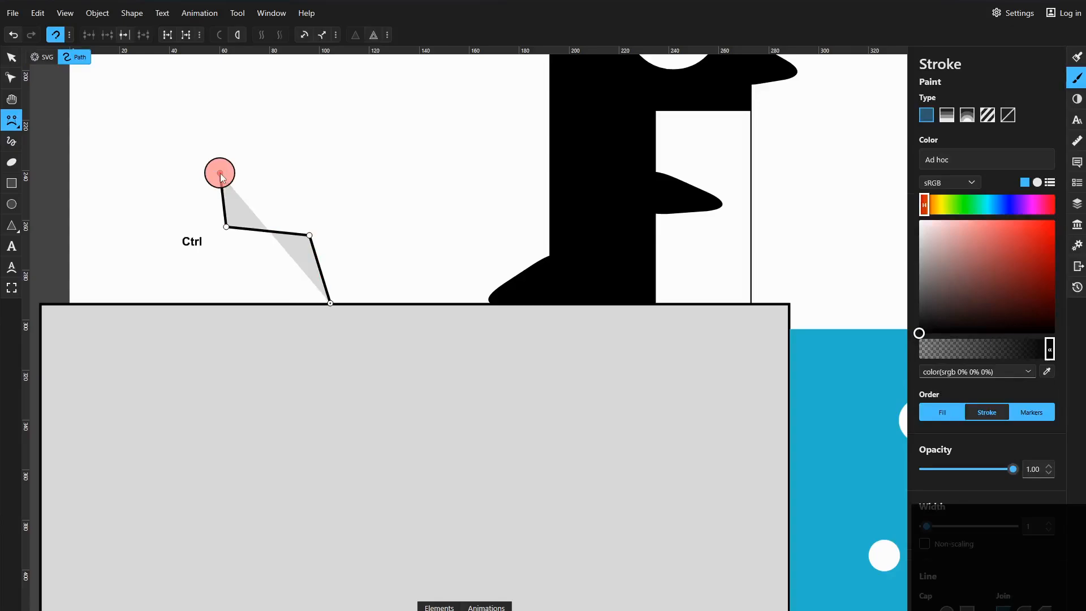
key("ctrl+z")
key("ctrl+z")
key("ctrl+z")
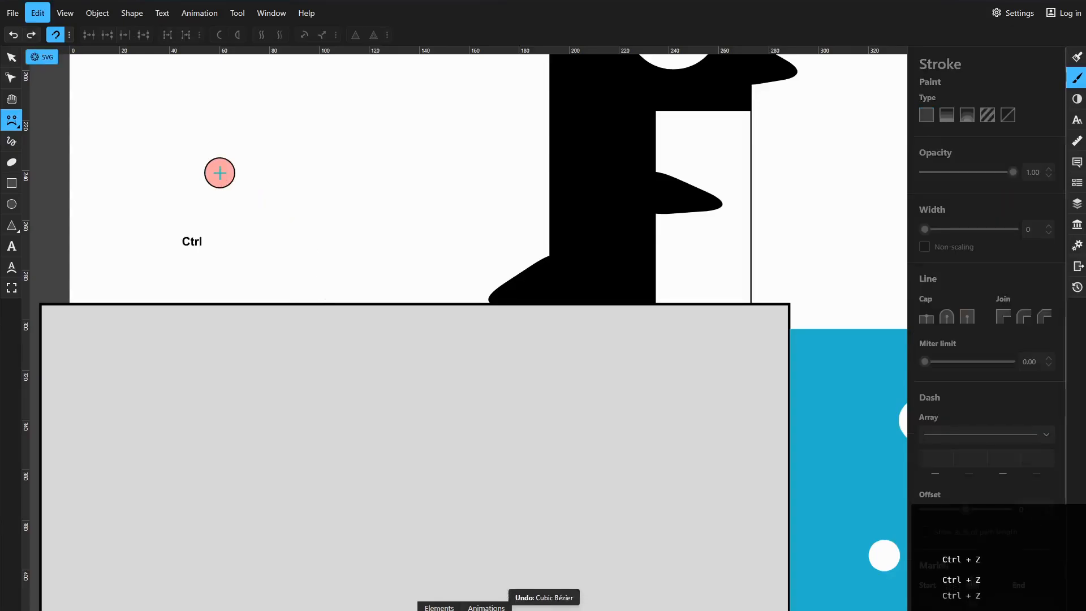
Draw three short curved grass blades rising from nearly the same point on the ground's top edge behind the penguin, and finish the path
left_click(332, 305)
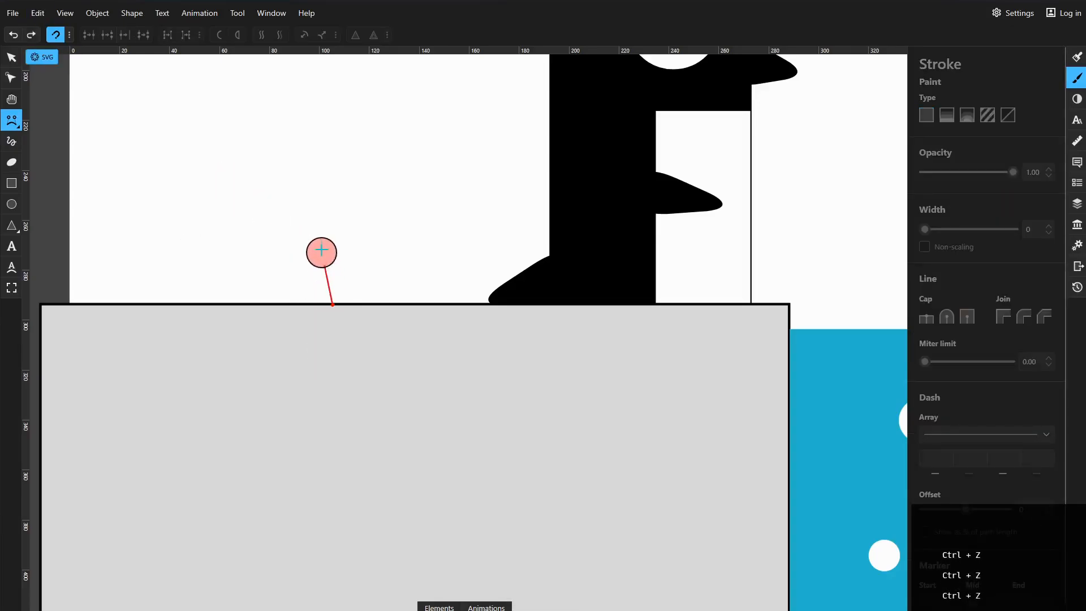
left_click_drag(318, 235, 287, 205)
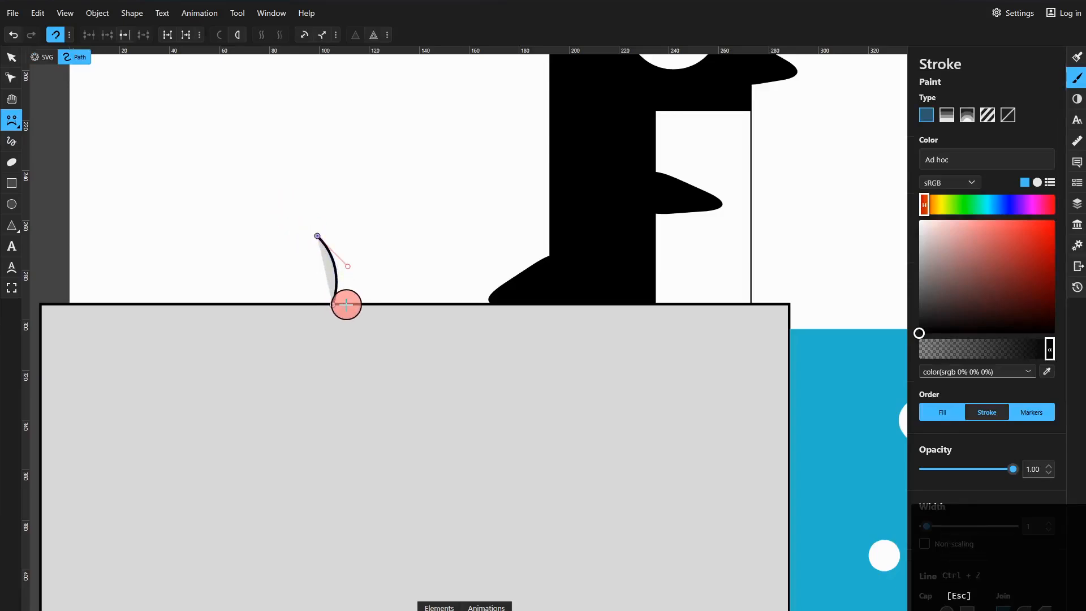
left_click_drag(335, 305, 364, 253)
left_click(335, 307)
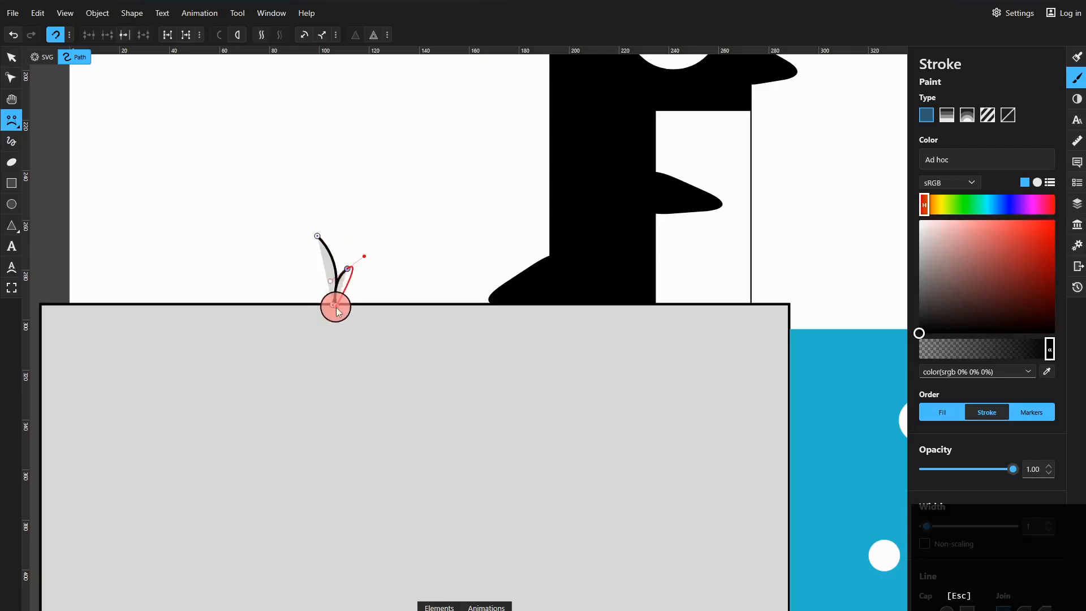
key("Escape")
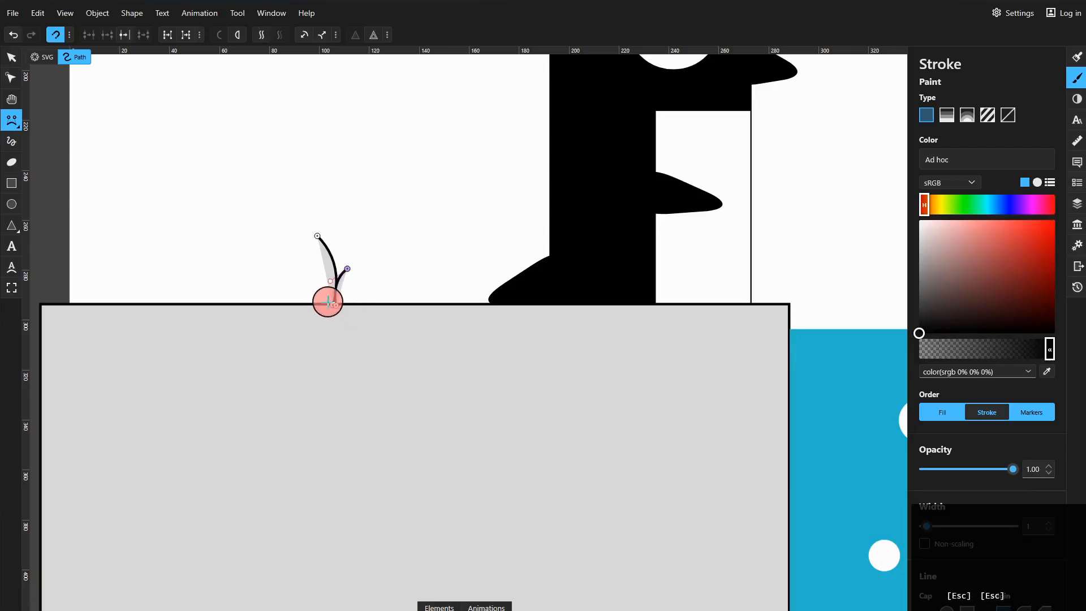
left_click_drag(328, 303, 343, 219)
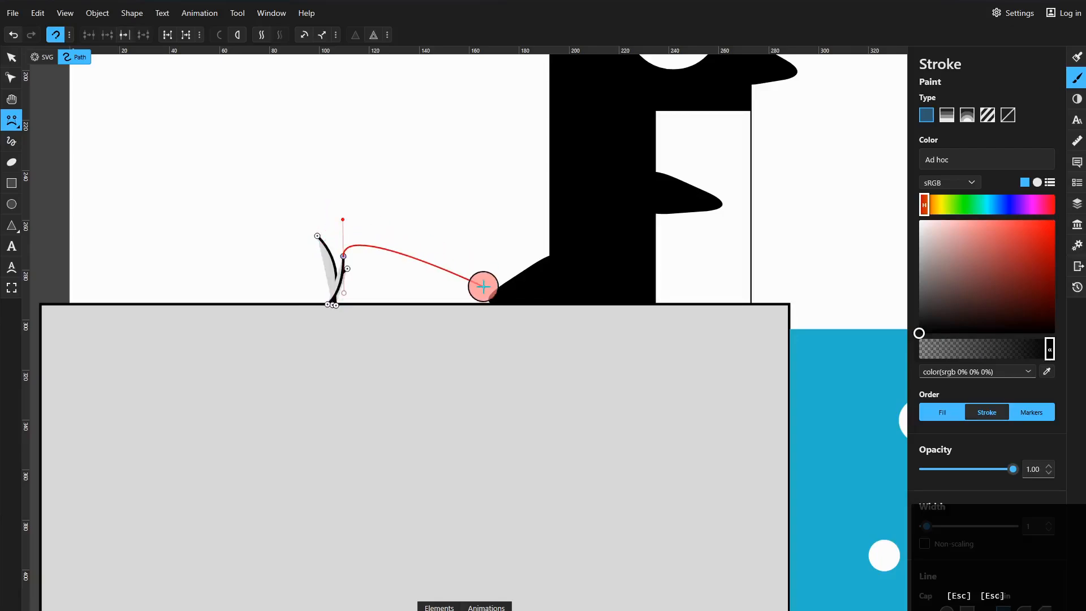
key("Escape")
key("v")
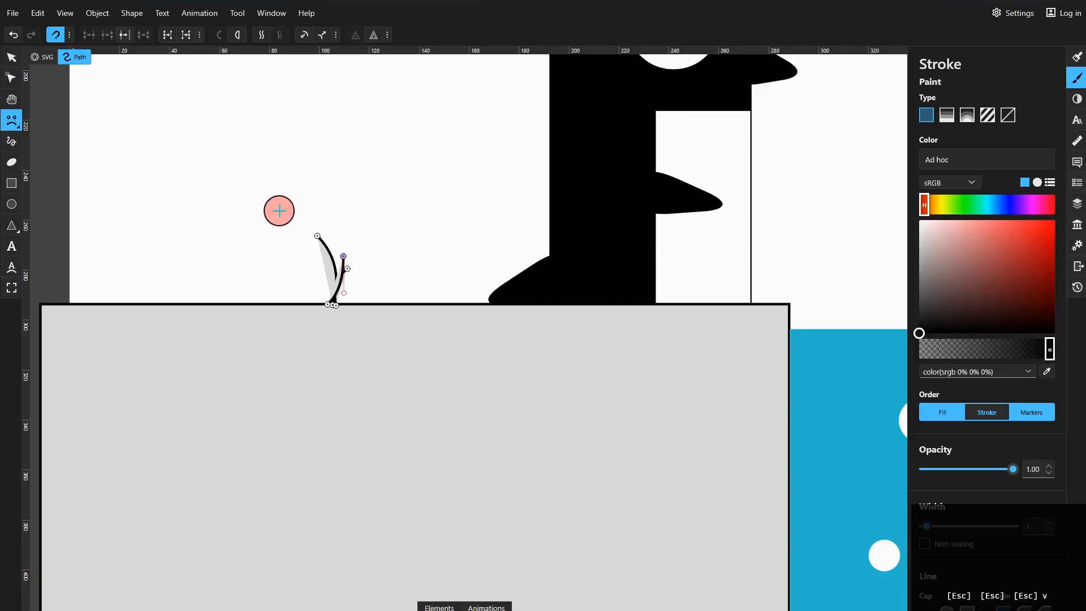
key("Escape")
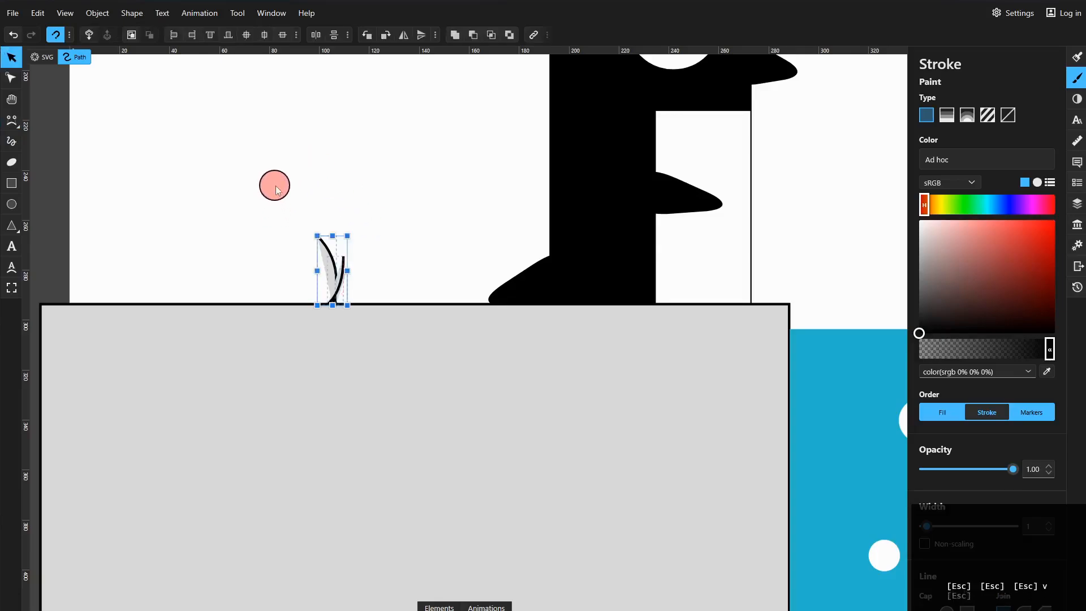
Select all three grass blades, make their fill fully transparent and deselect them
left_click_drag(277, 195, 365, 312)
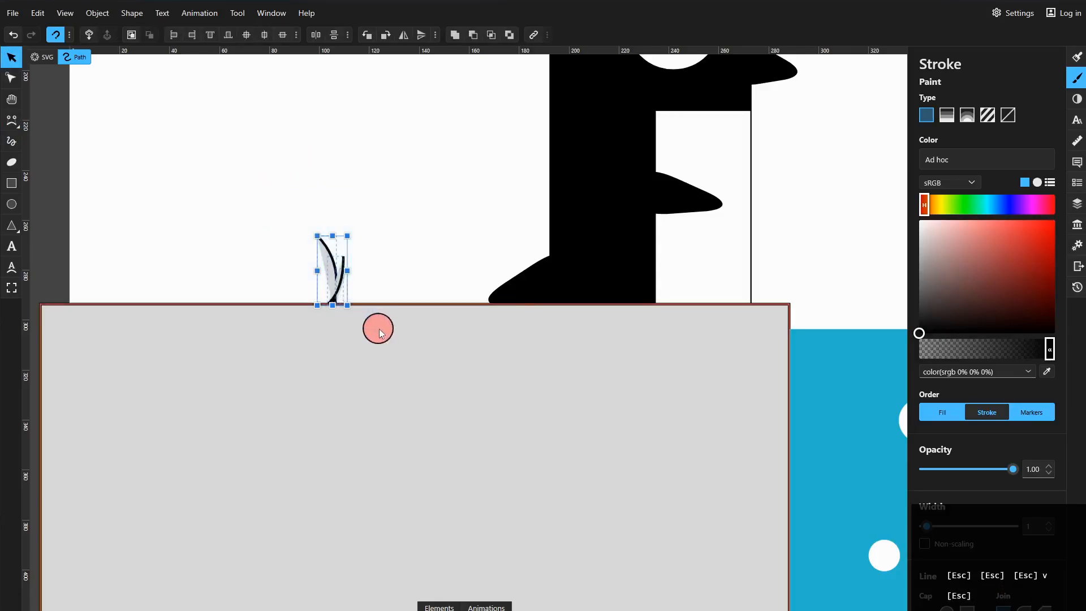
left_click(1076, 56)
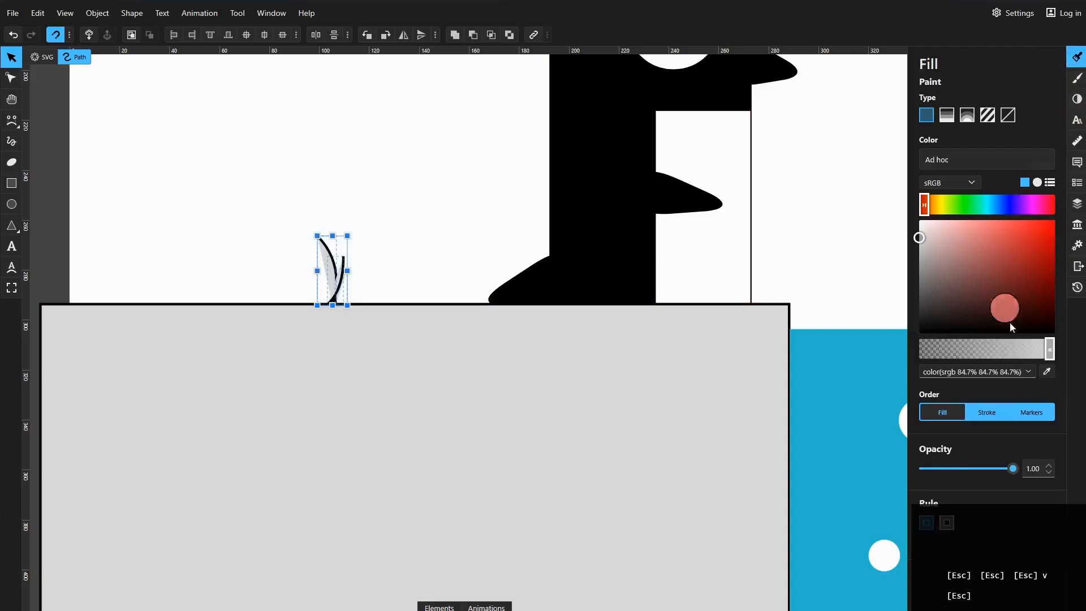
left_click_drag(1053, 356, 909, 359)
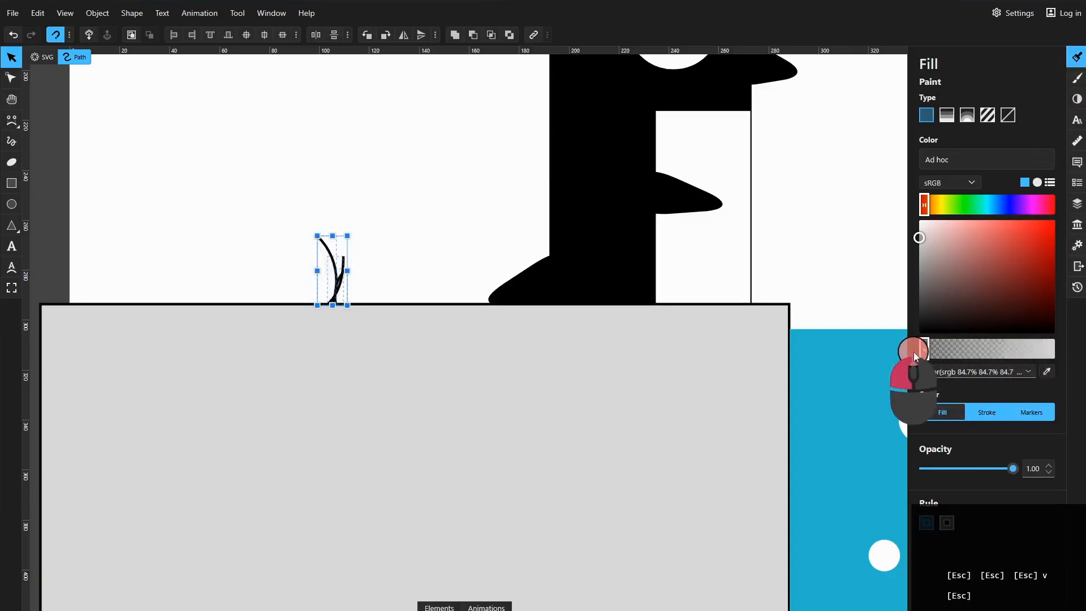
left_click(401, 249)
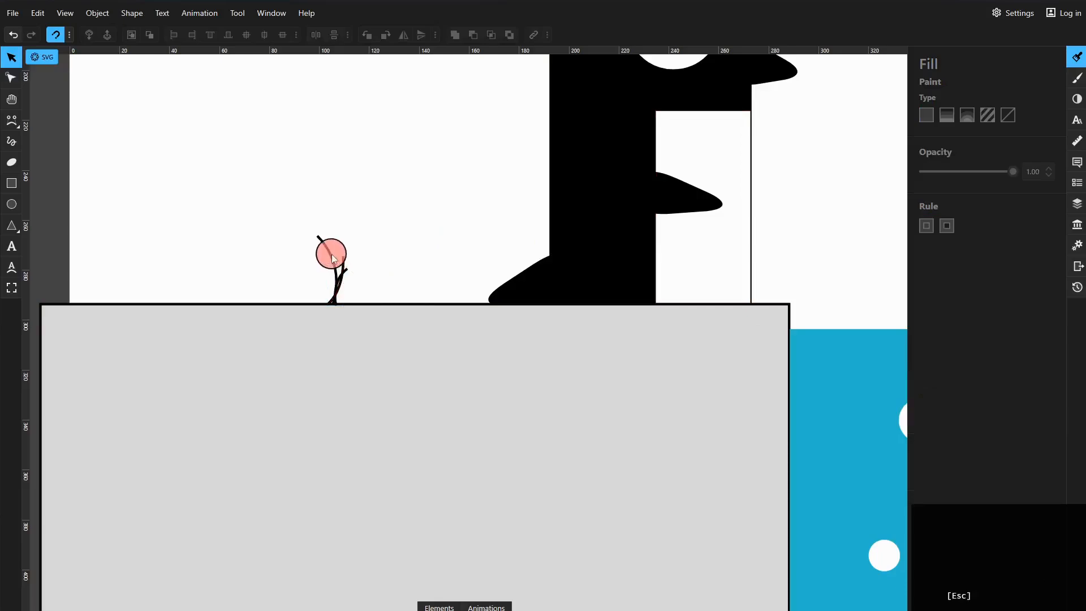
Nudge the shortest grass blade sideways, away from the penguin, to bring its base closer to the other blades' bases
scroll(330, 252, "down", 2)
scroll(332, 256, "up", 3)
scroll(332, 258, "up", 10)
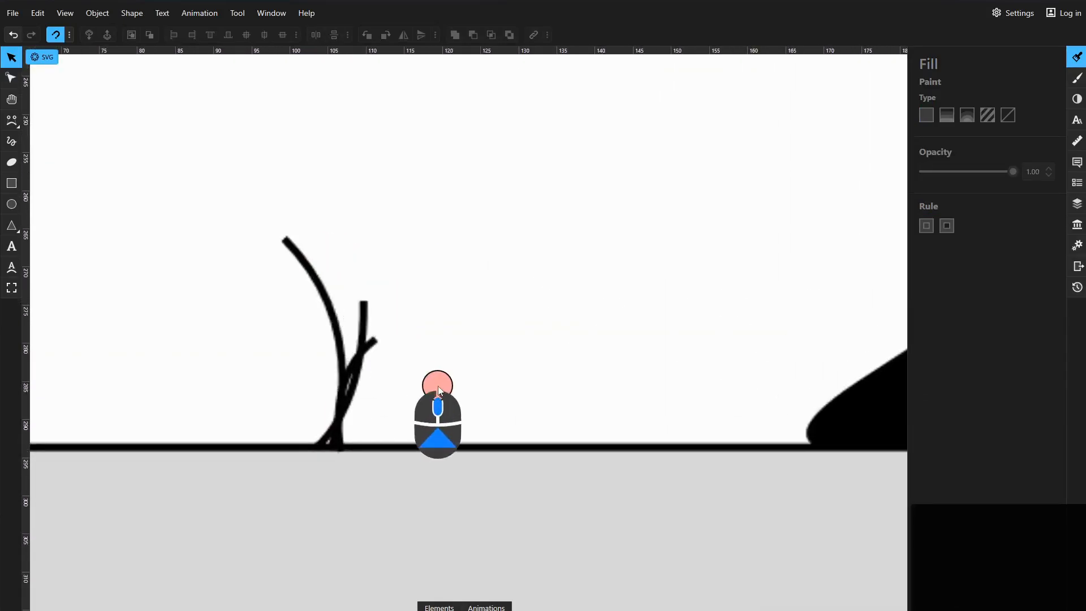
left_click(372, 344)
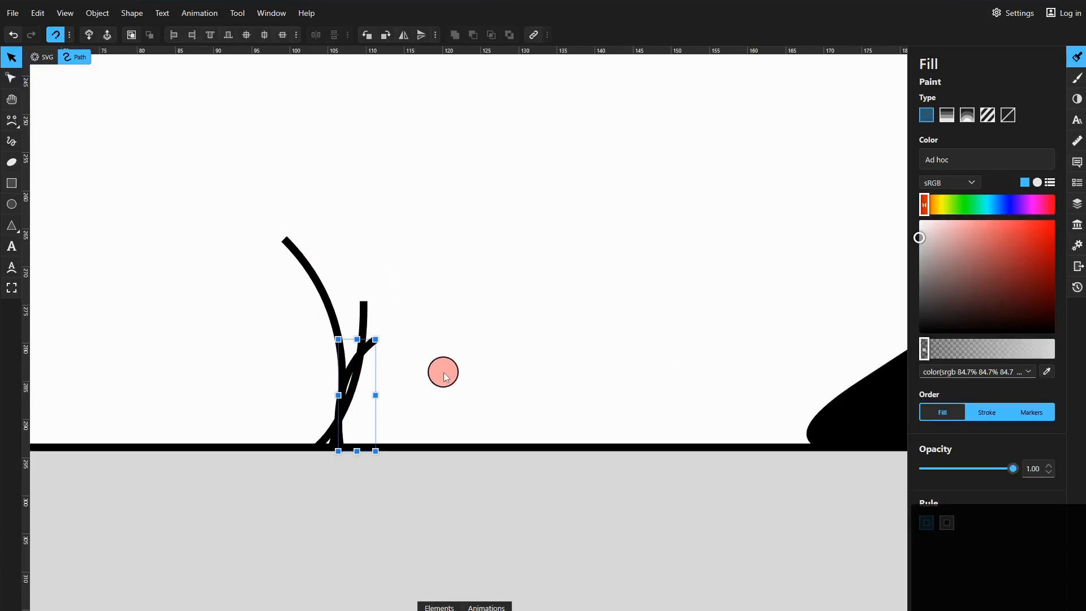
key("Right")
key("Right")
key("Right")
key("Left")
key("Left")
key("Left")
key("Left")
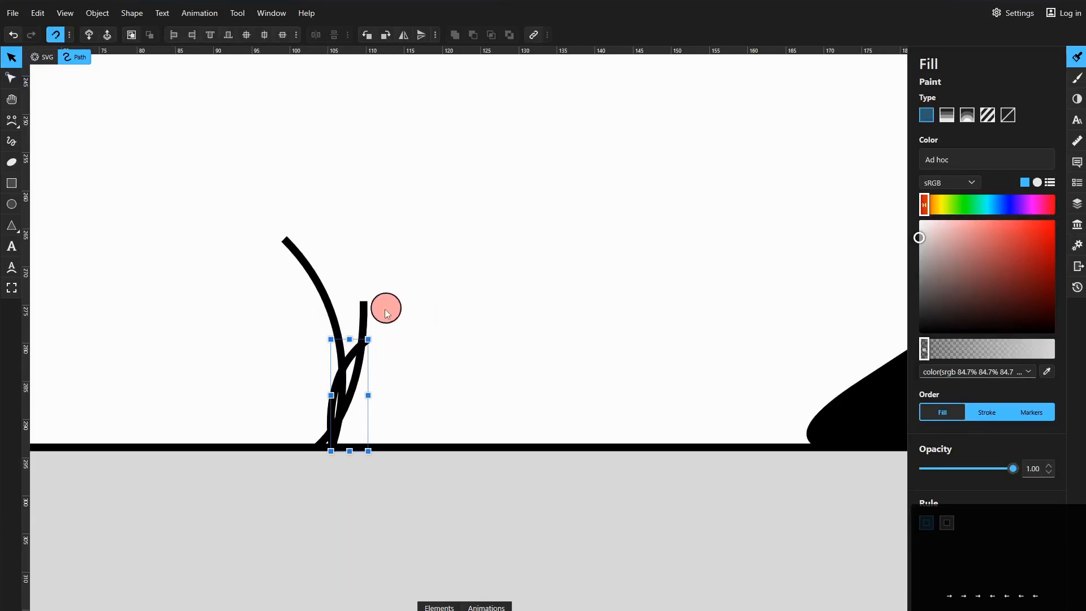
Nudge the medium-height grass blade towards the penguin until its base meets the tallest blade's base
left_click(365, 309)
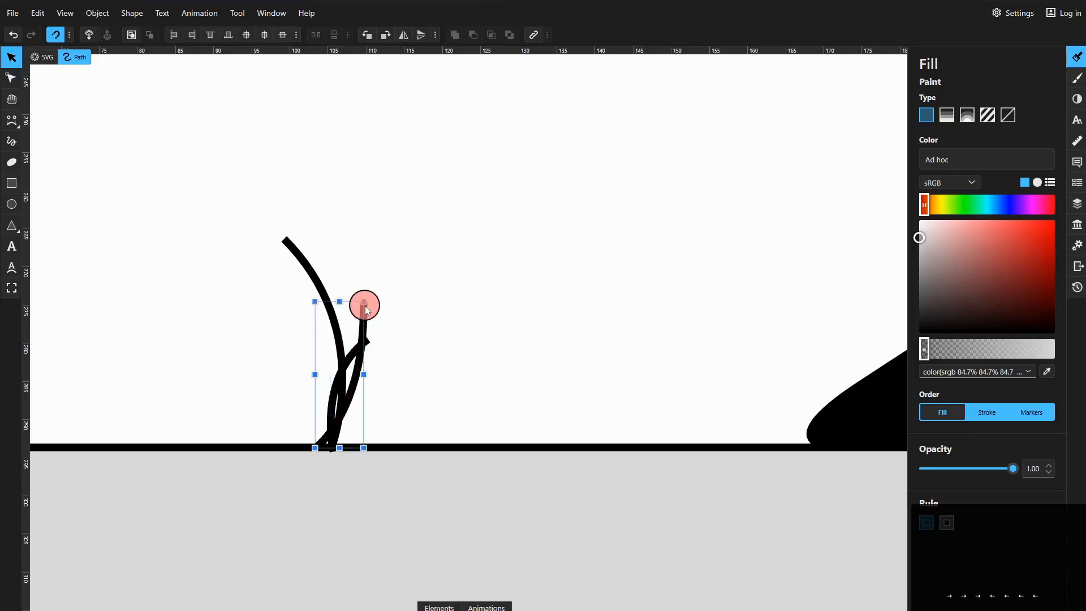
key("Right")
key("Right")
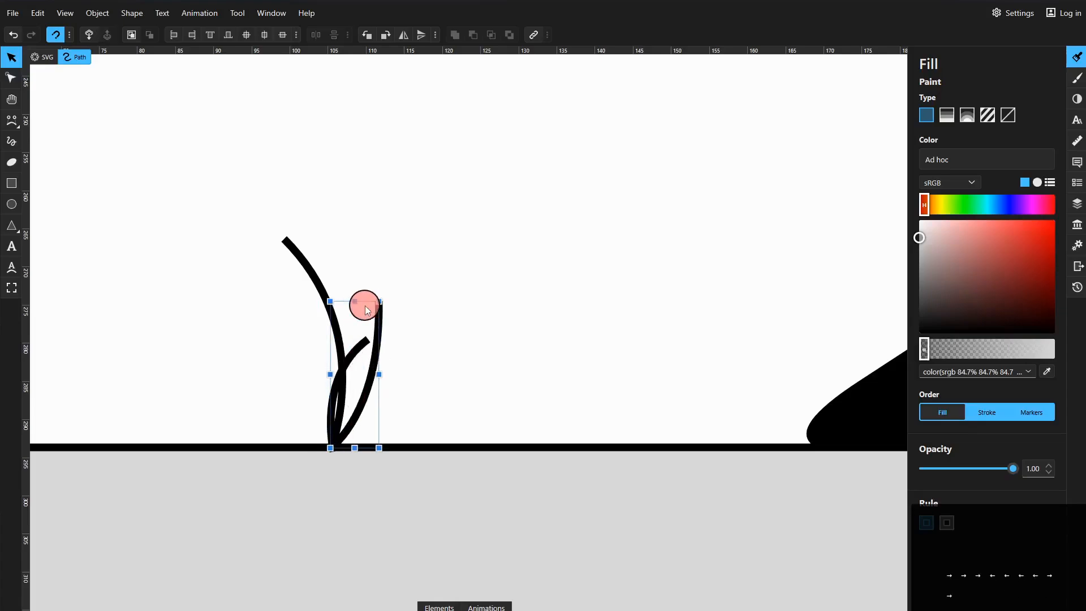
Flip the shortest grass blade horizontally and nudge it away from the penguin until its base meets the other blades
left_click(353, 349)
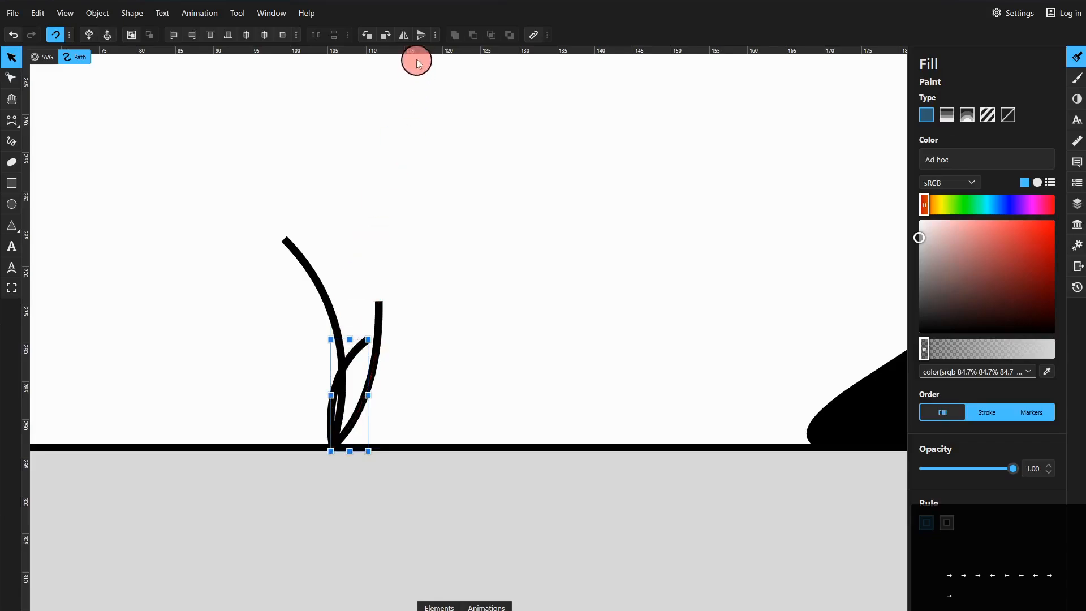
left_click(405, 35)
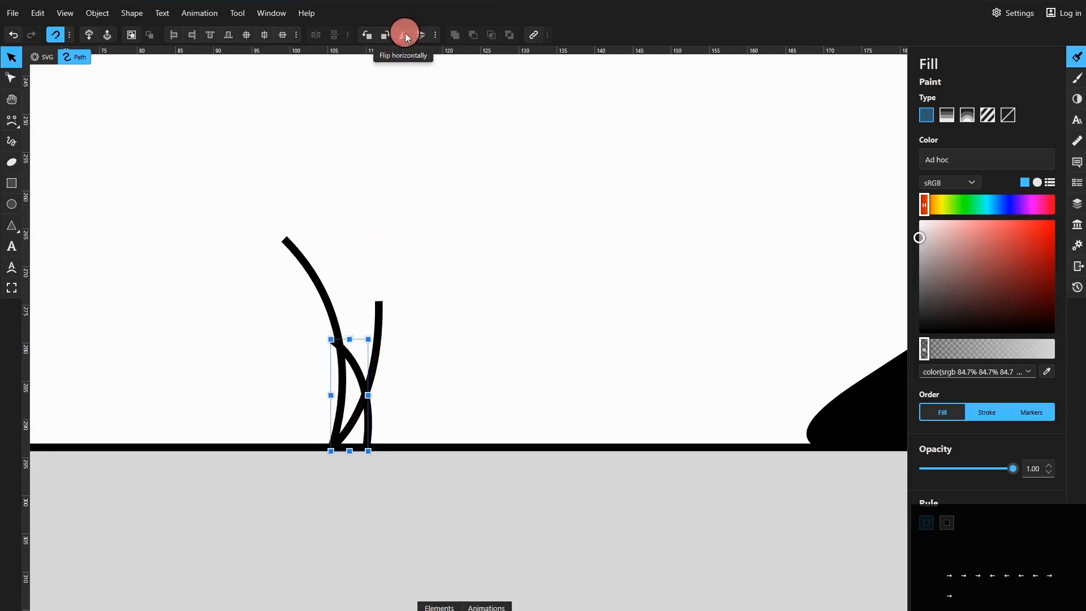
key("Left")
key("Left")
key("Left")
key("Left")
key("Left")
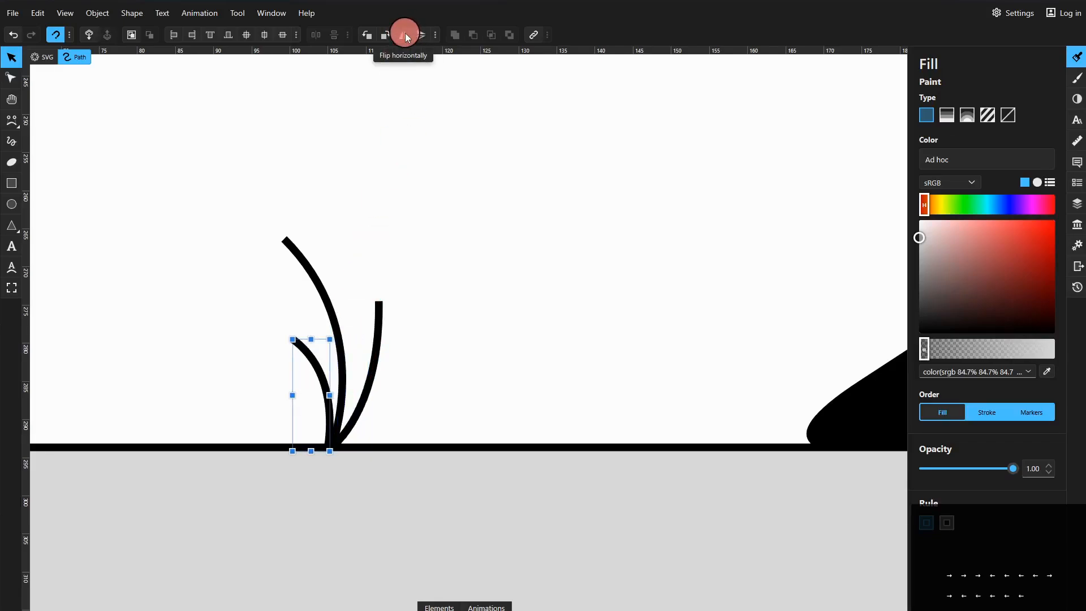
Draw a closed, curved three-toed foot outline with the Cubic Bézier tool in the empty area above the ground behind the grass
scroll(444, 218, "down", 3, "ctrl")
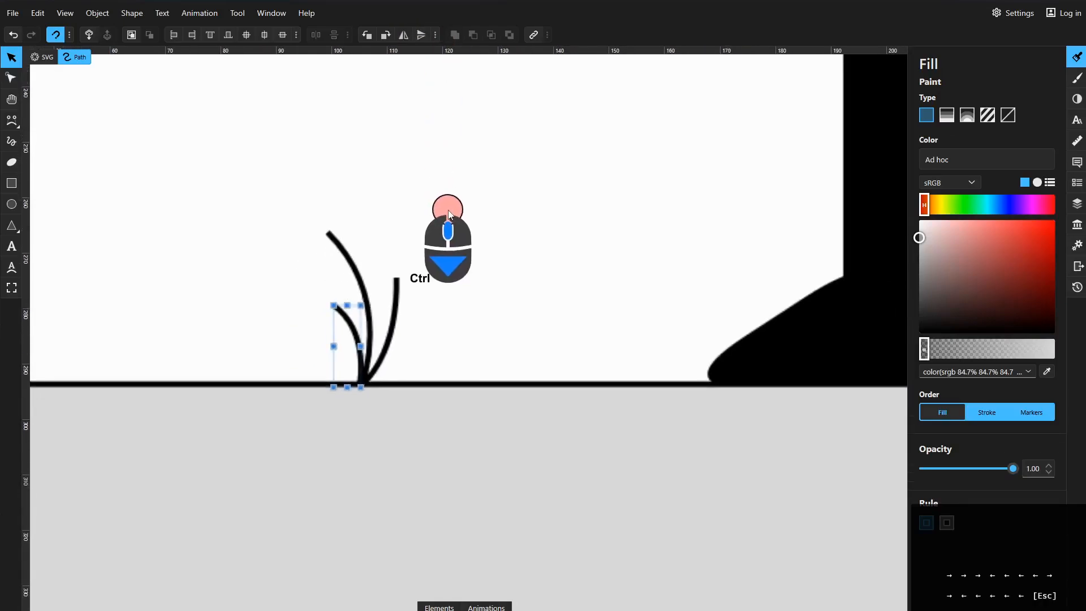
scroll(447, 213, "down", 3, "ctrl")
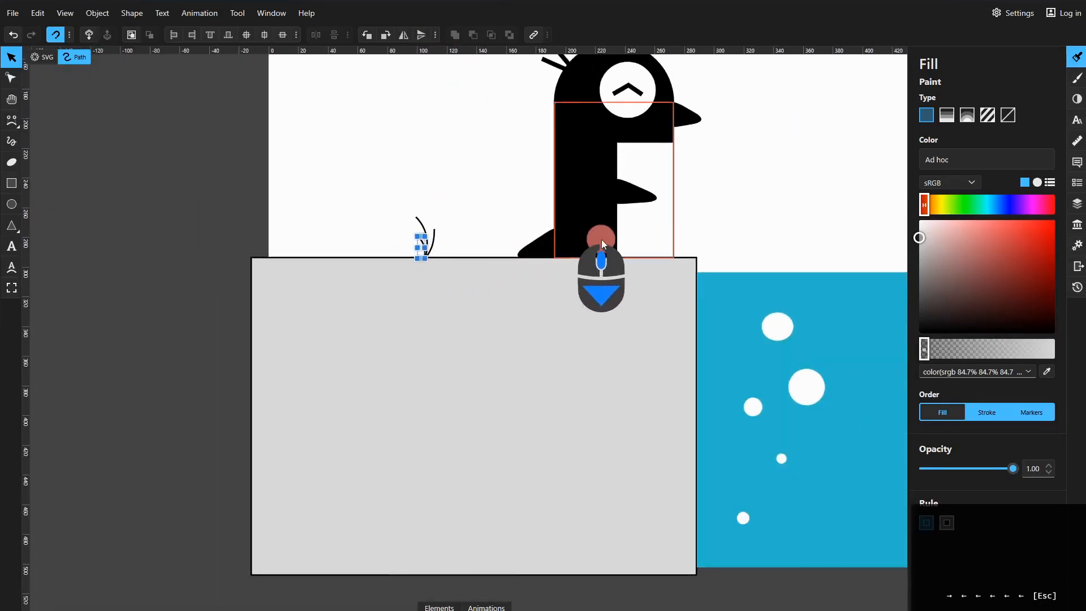
scroll(448, 181, "up", 2, "ctrl")
left_click(13, 124)
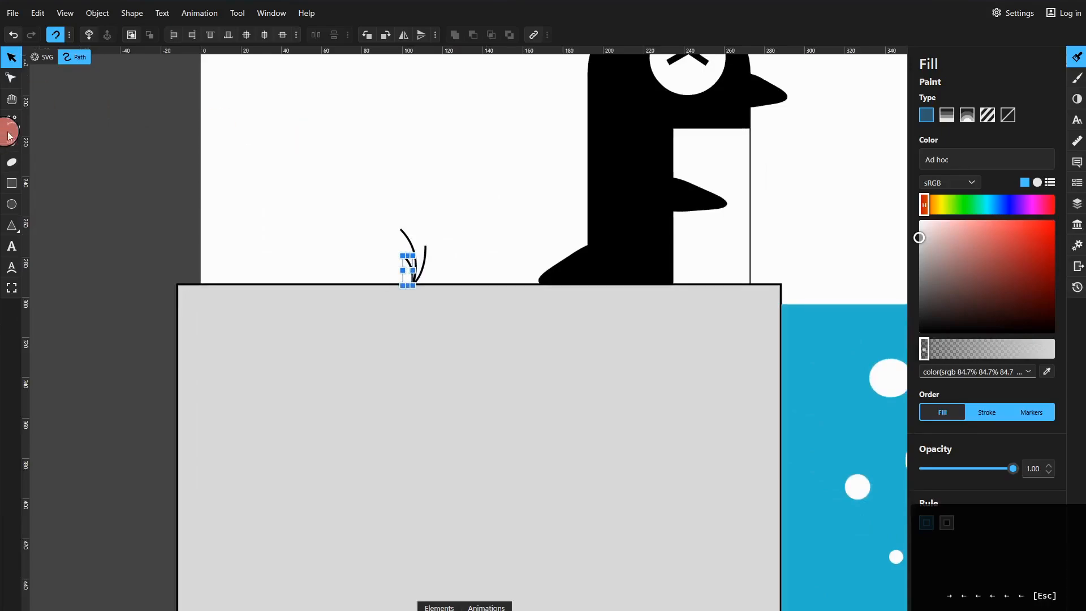
left_click_drag(277, 151, 322, 135)
key("ctrl+z")
left_click(245, 147)
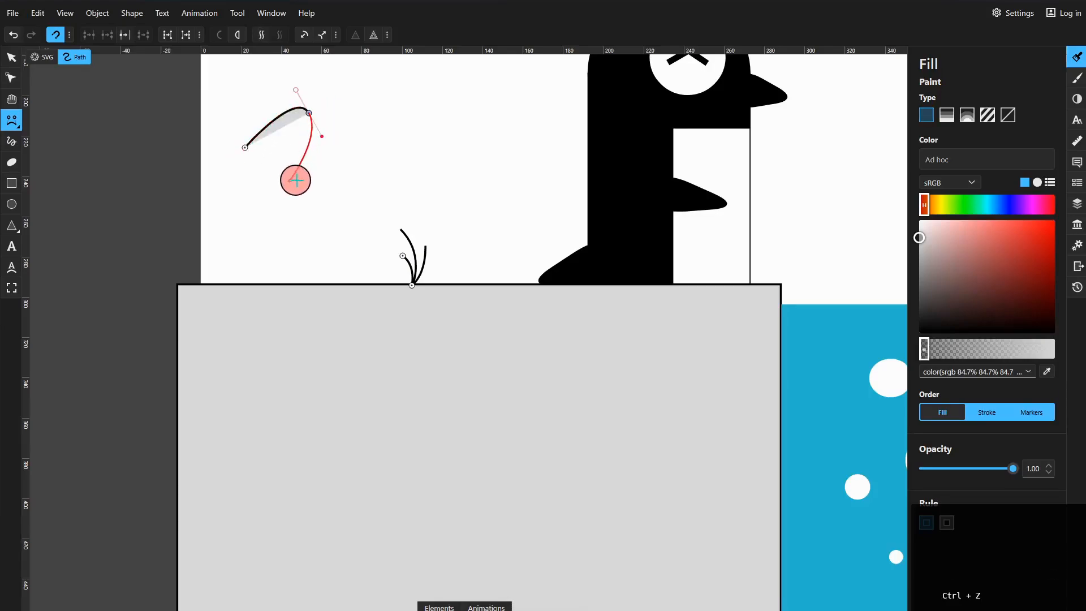
left_click_drag(299, 180, 342, 160)
left_click_drag(306, 229, 275, 240)
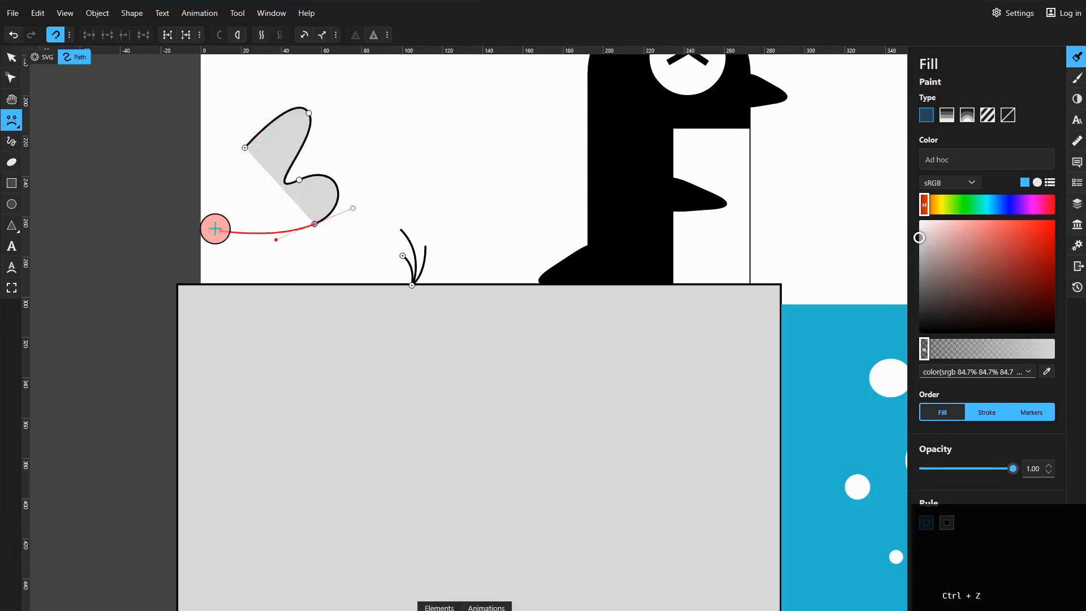
left_click_drag(209, 225, 209, 186)
left_click_drag(218, 137, 245, 149)
left_click(409, 341)
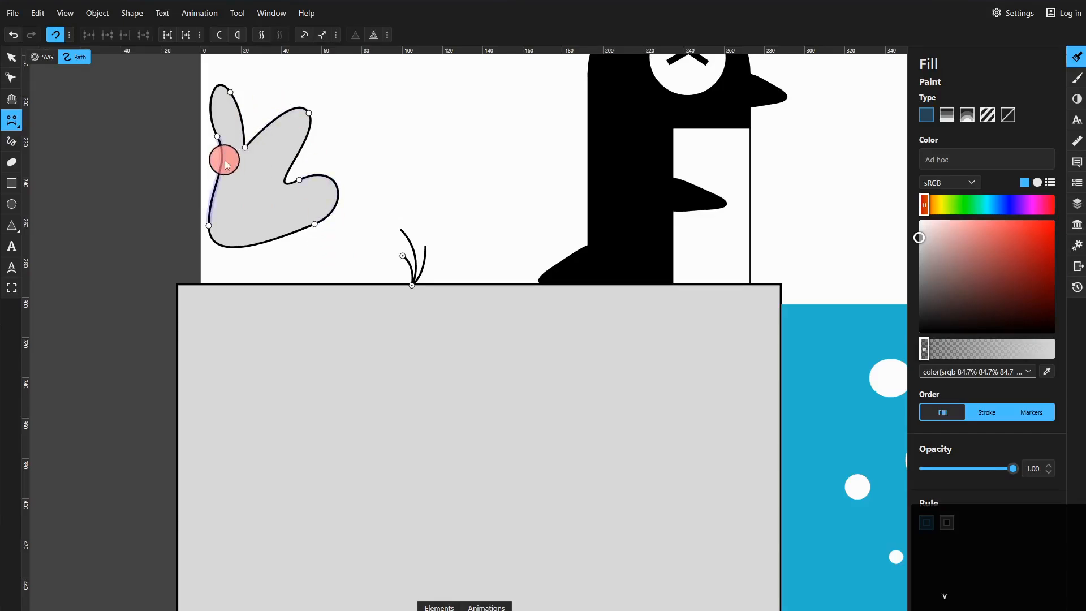
Select only the foot shape, without the grass blade, and move it slightly up and closer to the penguin
left_click(7, 54)
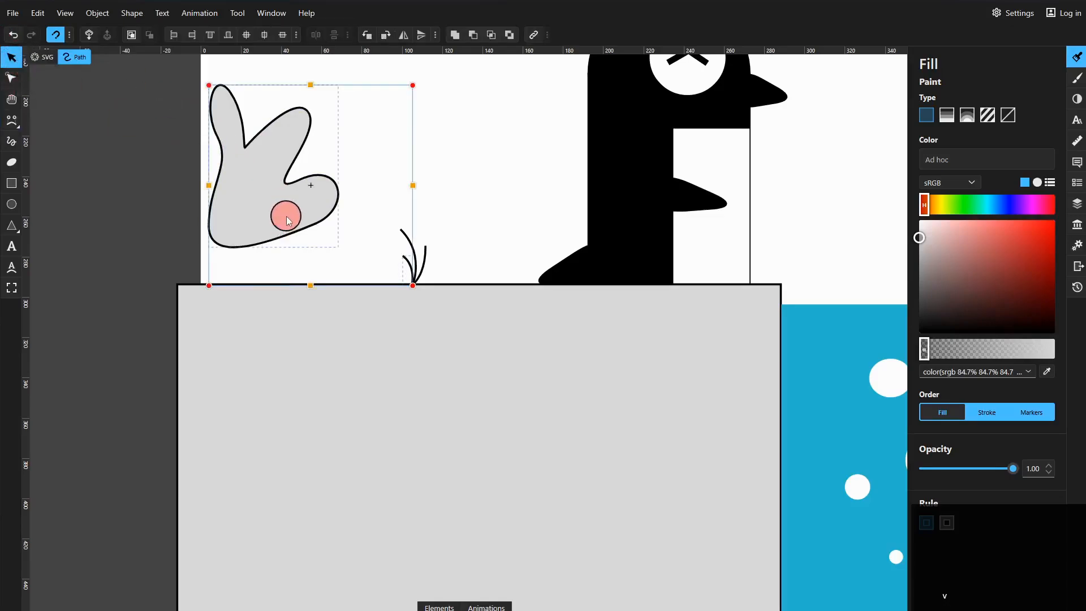
left_click_drag(259, 195, 370, 249)
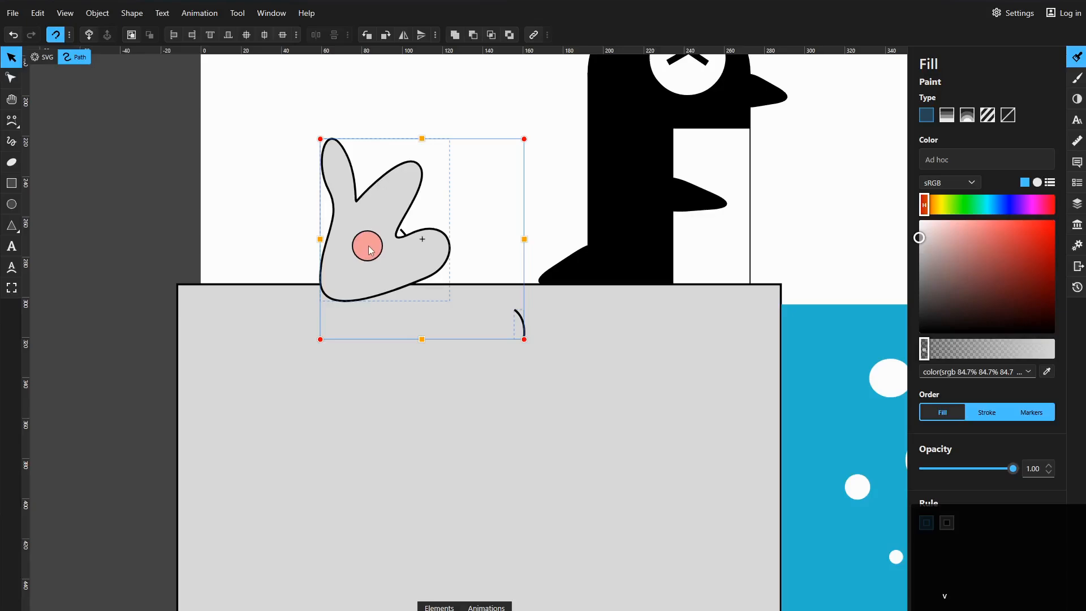
key("ctrl+z")
left_click(473, 158)
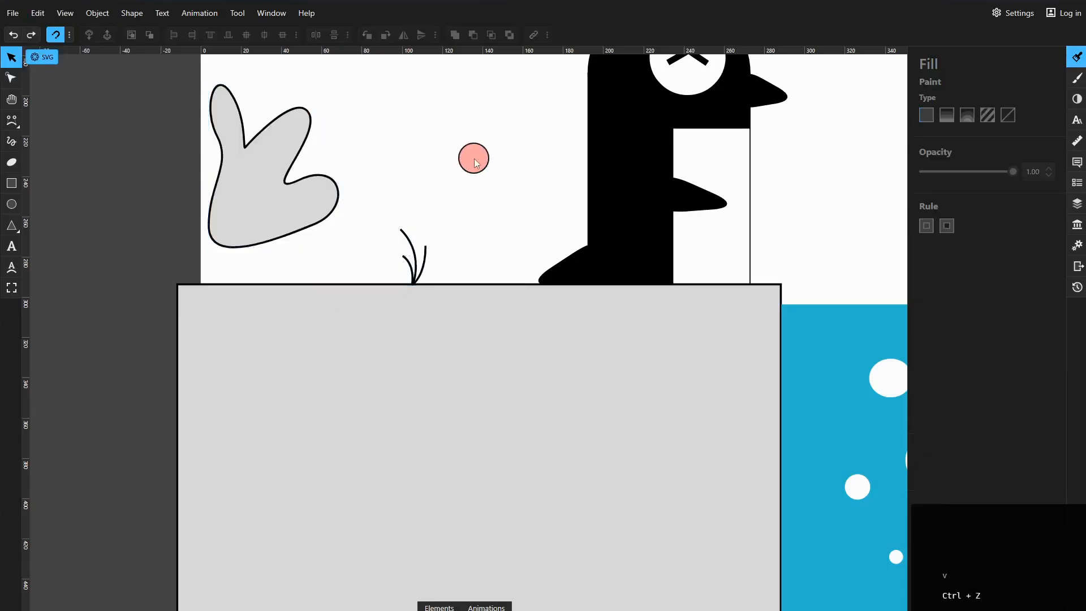
left_click(273, 161)
left_click_drag(273, 161, 315, 177)
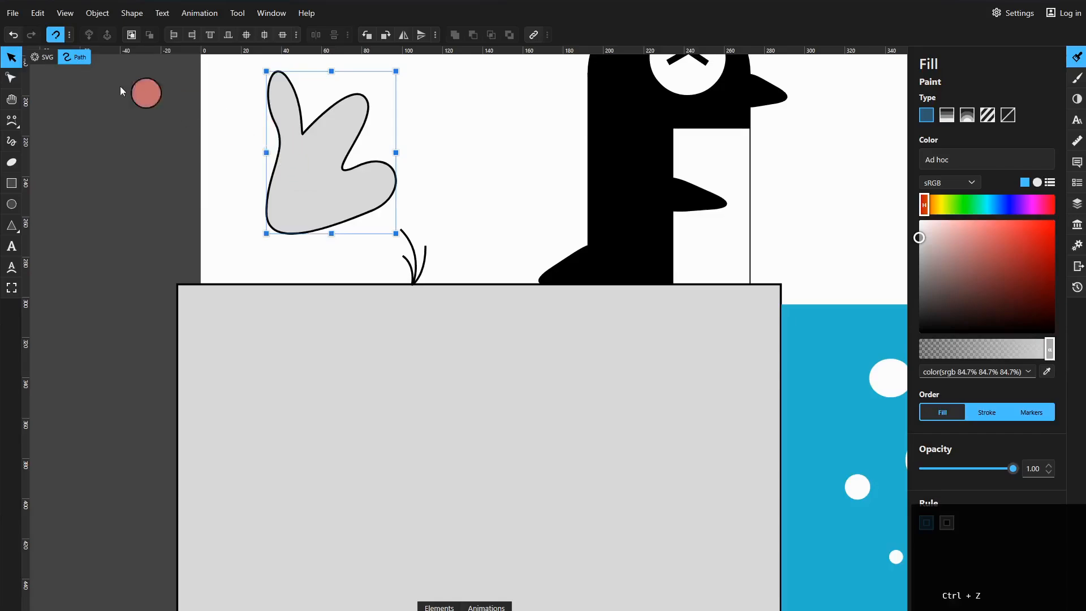
Reshape the foot by moving the outer toe's side node and its handles outward and rounding the heel node
left_click(16, 84)
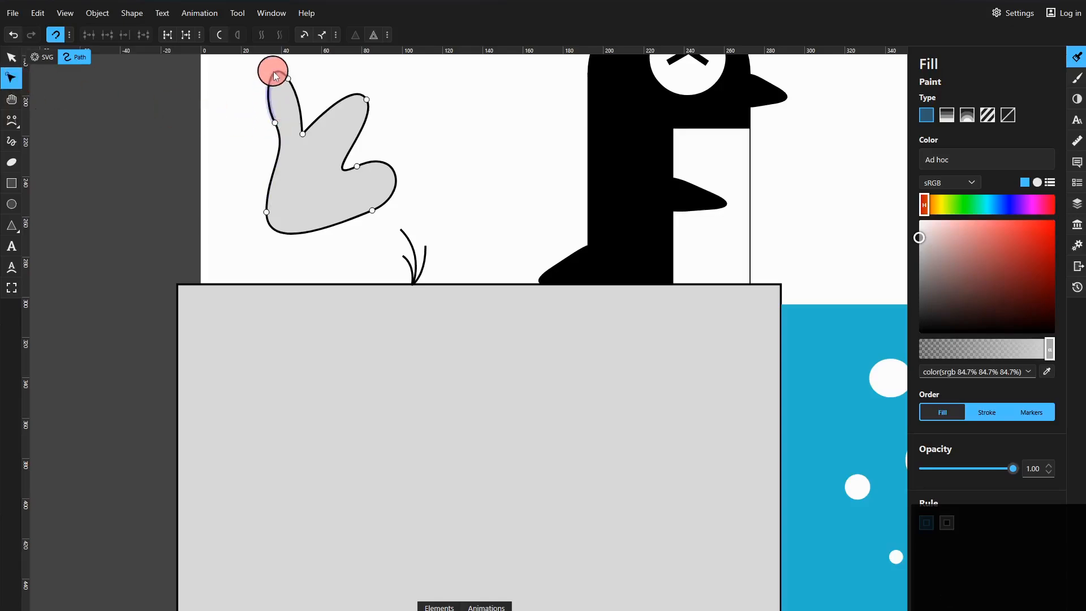
left_click_drag(274, 121, 268, 150)
left_click_drag(254, 122, 261, 171)
left_click(266, 145)
left_click(267, 213)
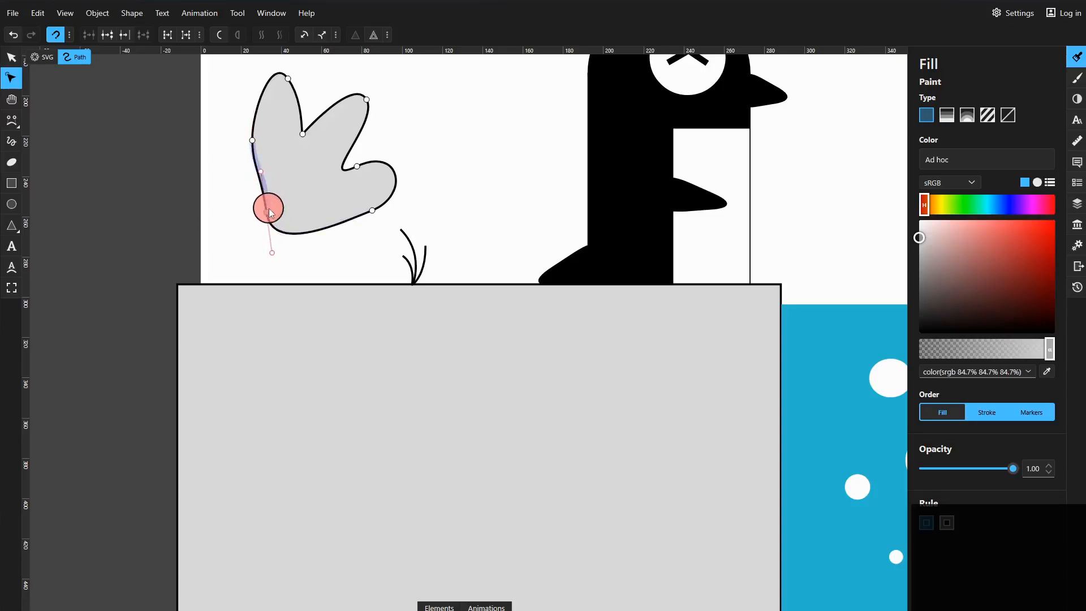
double_click(265, 210)
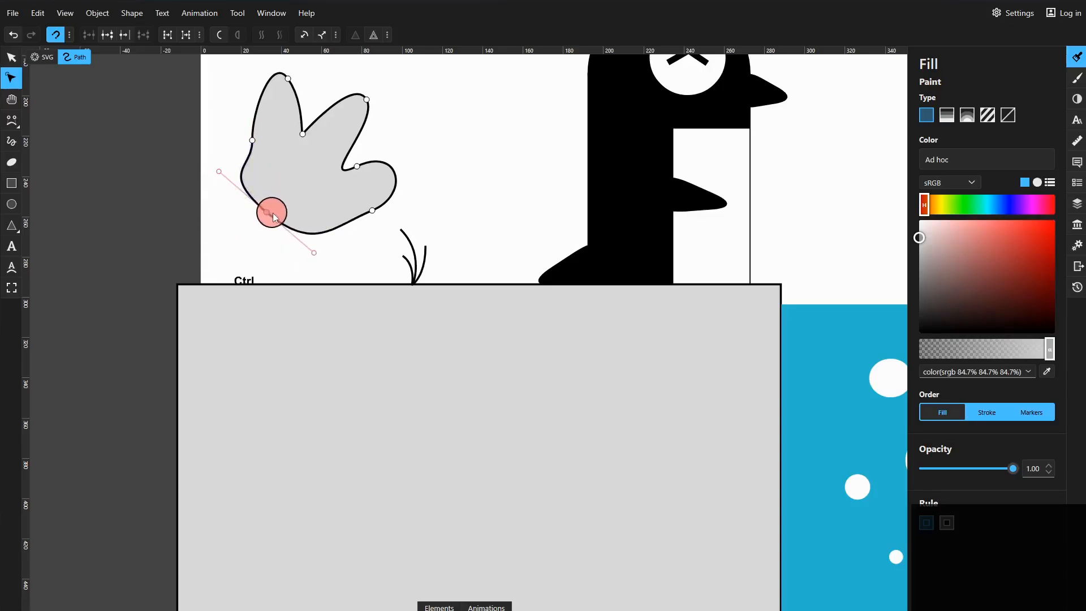
left_click(366, 273, "ctrl")
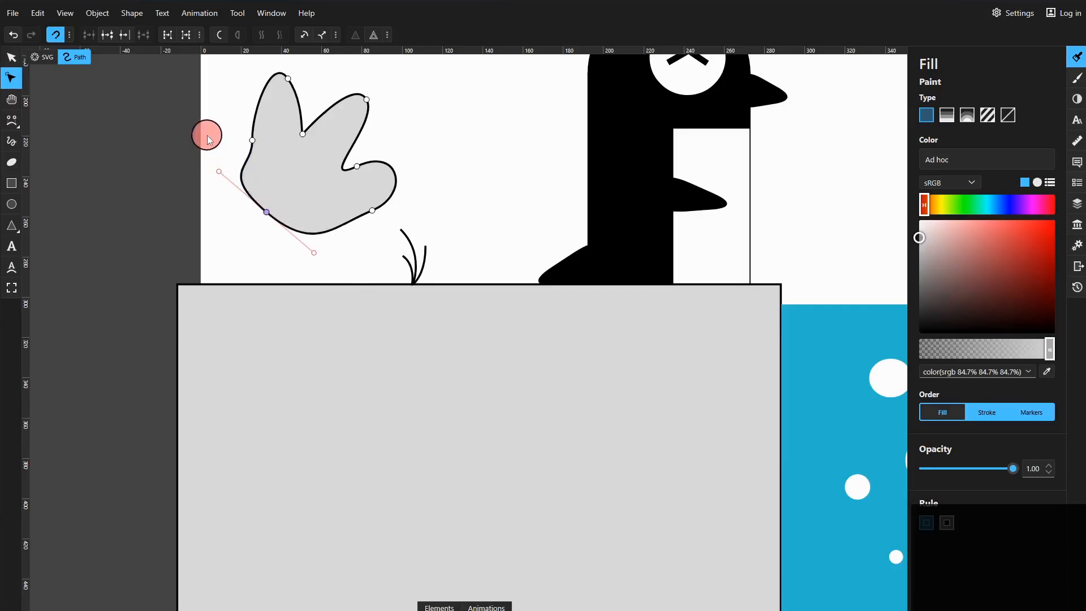
key("Escape")
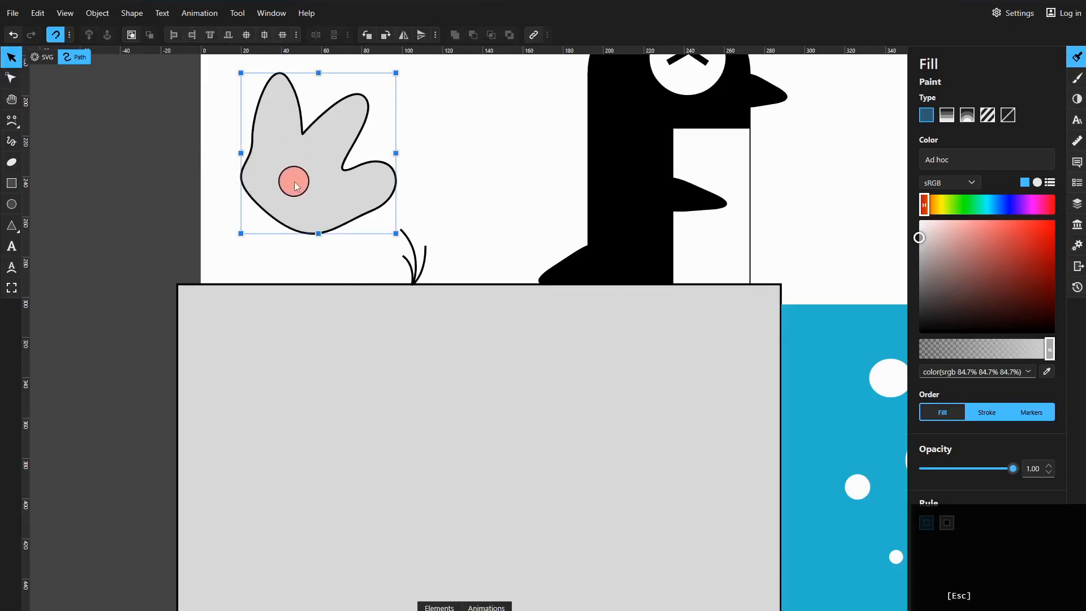
Scale the foot down, stretch it into a flatter shape, rotate its toes forward and place it under the penguin's belly
left_click_drag(241, 73, 314, 155)
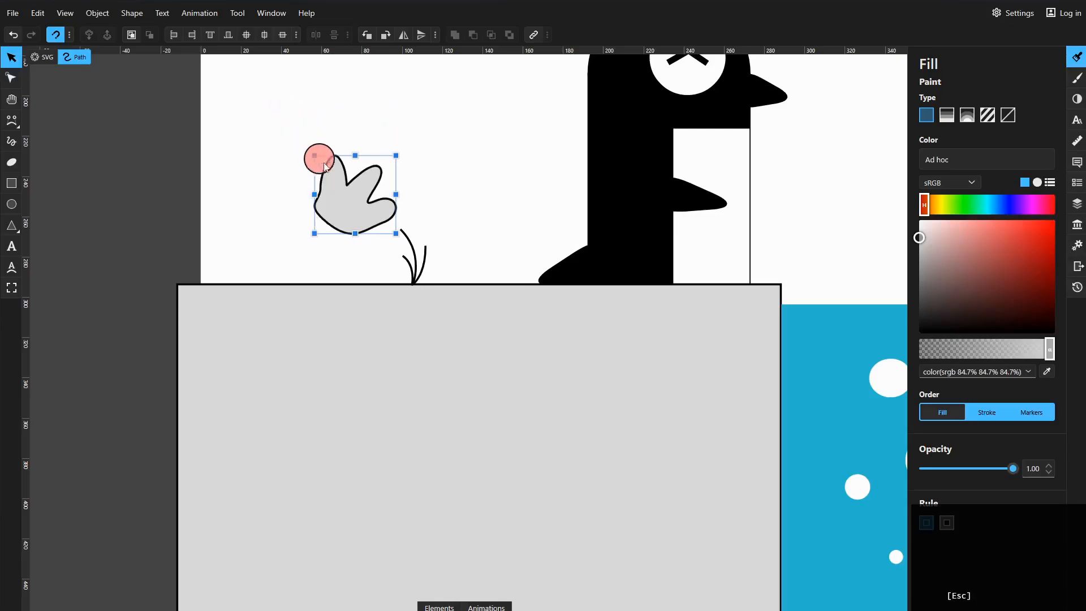
left_click(361, 185)
mouse_move(355, 155)
left_mouse_down()
mouse_move(417, 151)
mouse_move(411, 188)
mouse_move(425, 179)
mouse_move(415, 186)
left_mouse_up()
left_click_drag(340, 199, 702, 303)
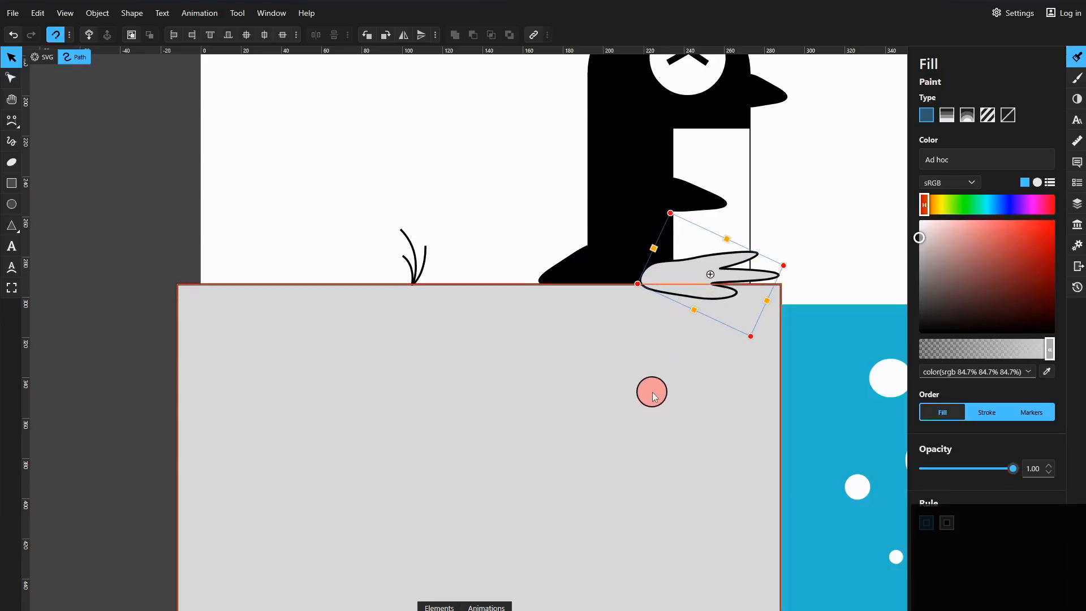
Return the foot to resize mode and shrink it to fit beneath the penguin's white belly
key("Escape")
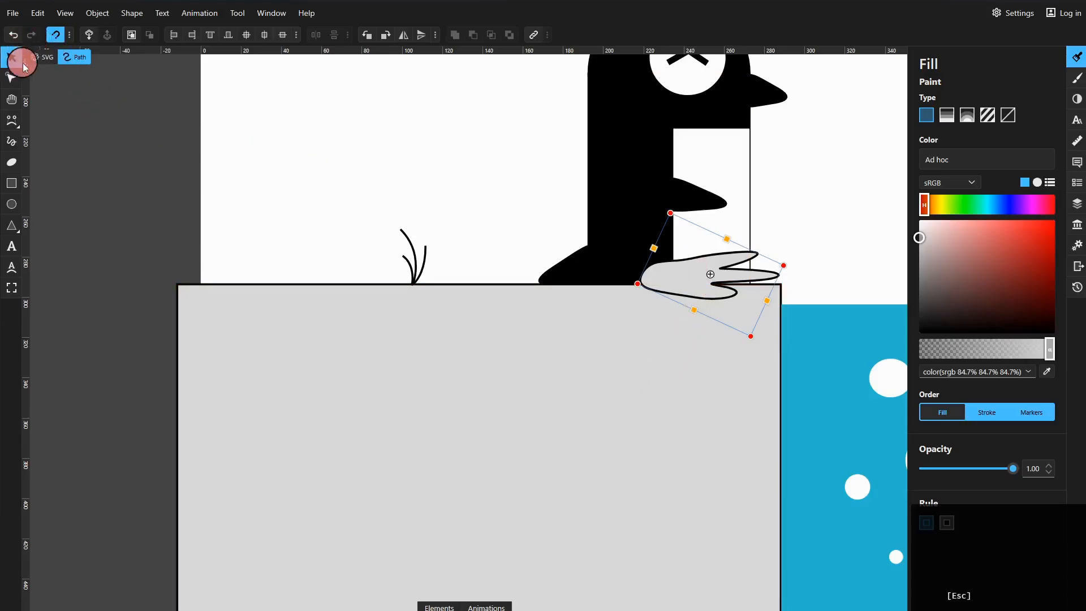
left_click(687, 277)
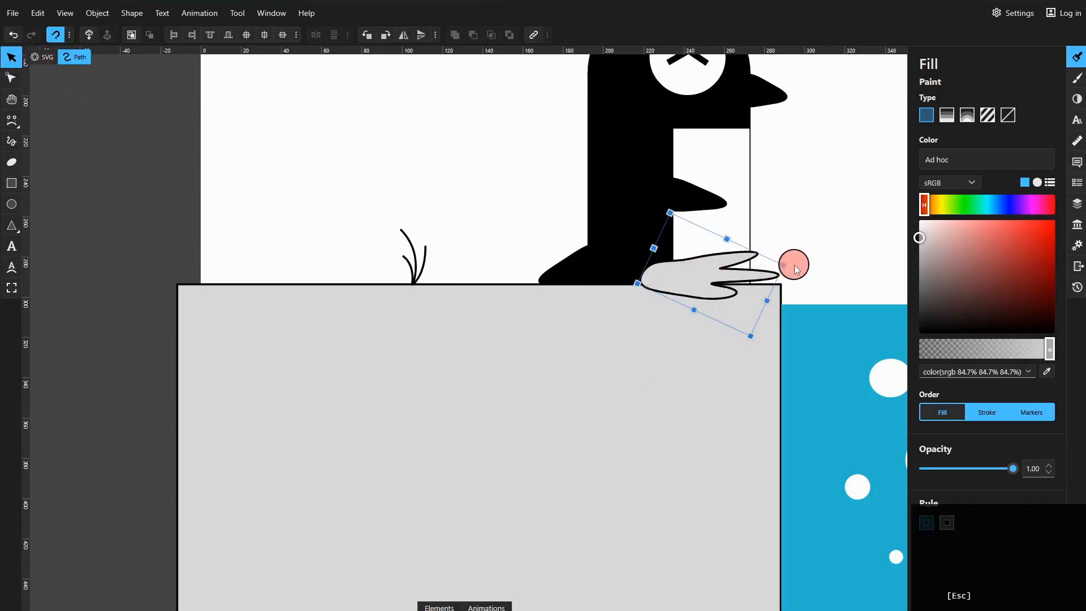
left_click_drag(783, 263, 700, 292)
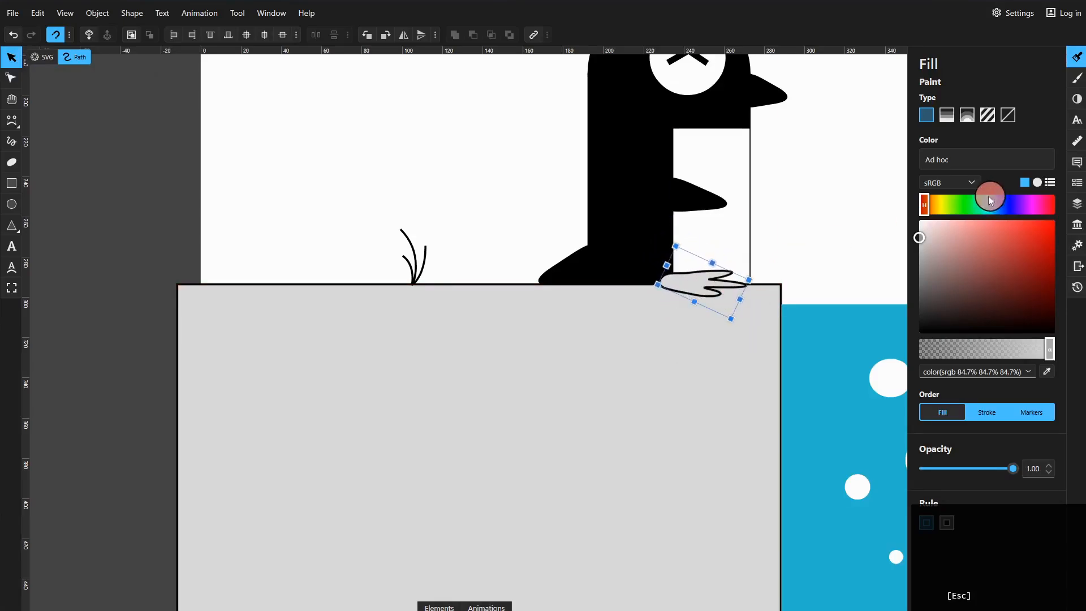
Fill the foot with orange, color(srgb 84.3% 61.6% 14.5%), and deselect it
left_click_drag(926, 208, 938, 208)
left_click(1032, 238)
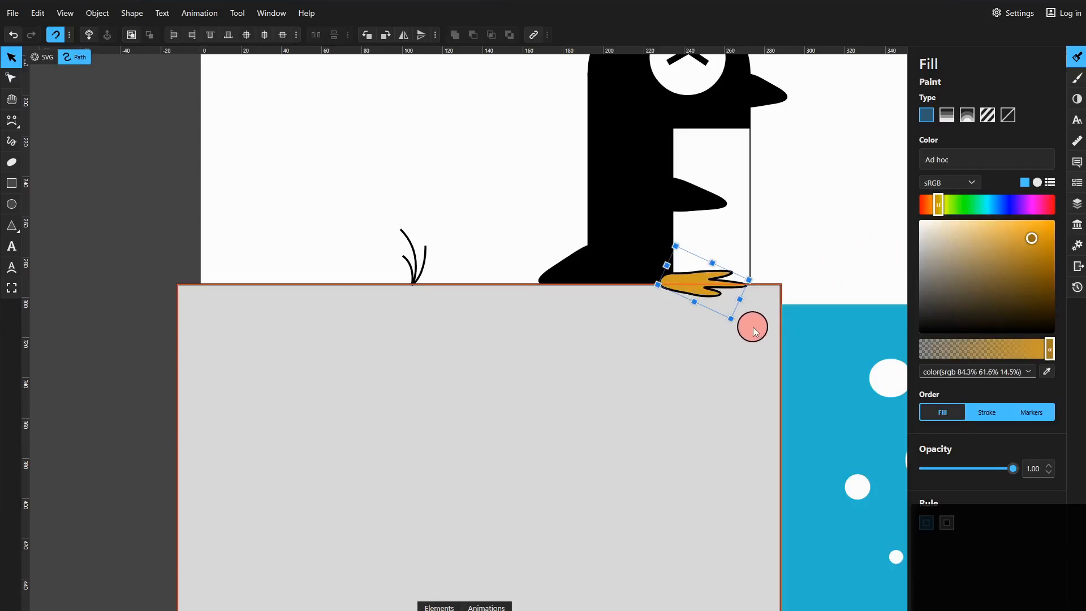
key("Escape")
key("v")
left_click(841, 191)
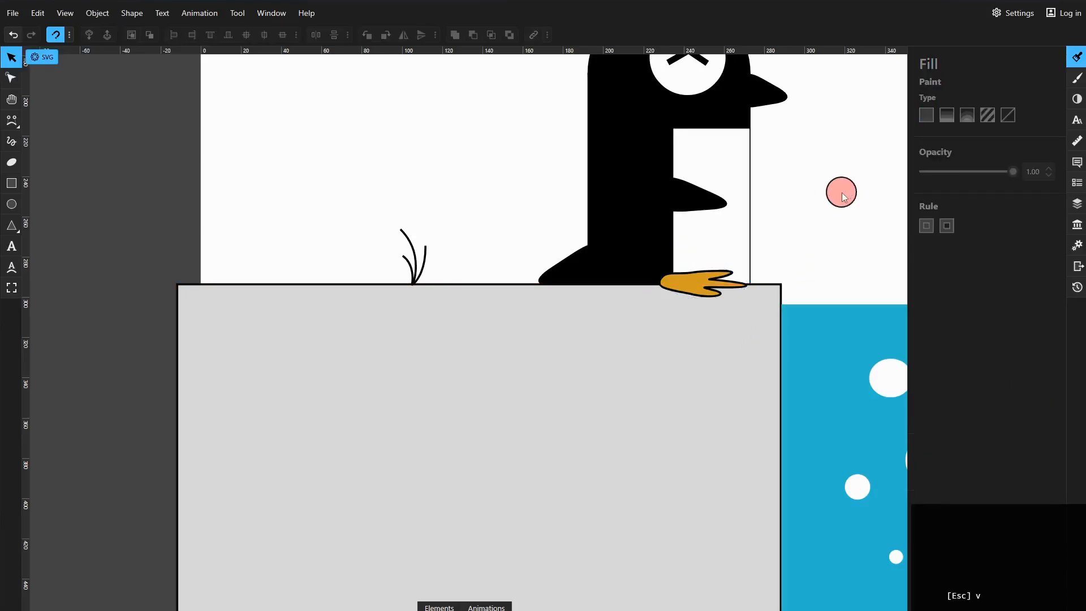
scroll(835, 223, "down", 1)
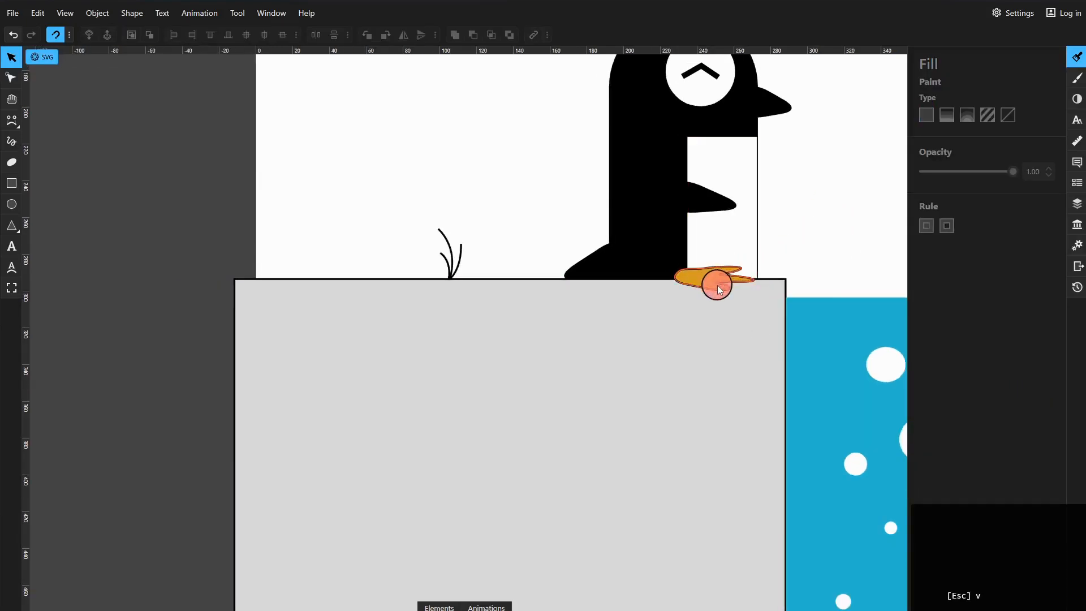
Move the orange foot forward to the ground's upper corner so its toes hang over the water
left_click_drag(724, 283, 780, 281)
left_click(854, 263)
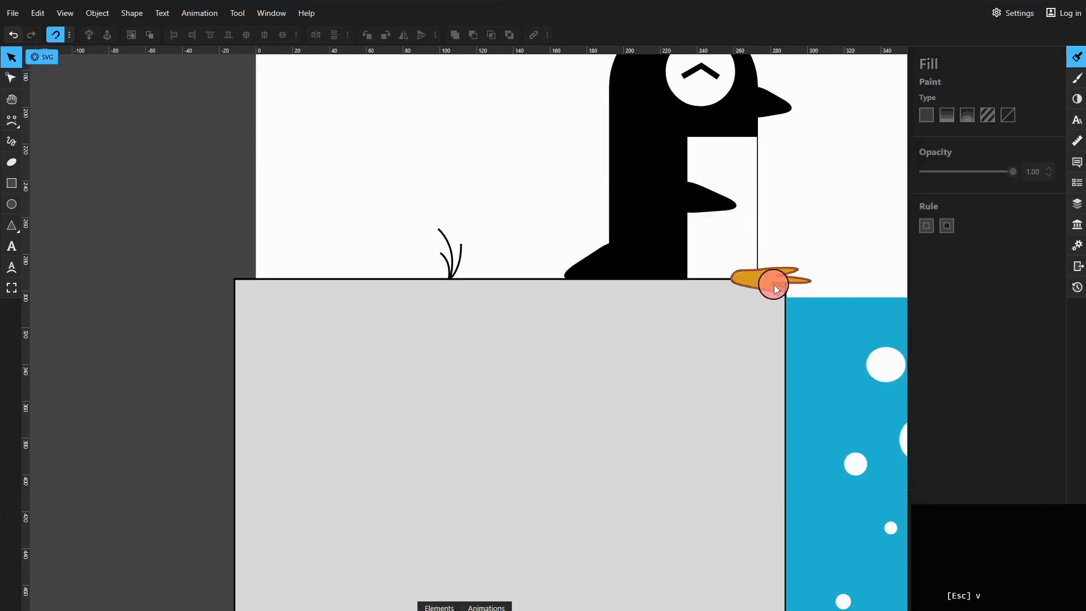
left_click_drag(772, 278, 780, 277)
left_click(768, 327)
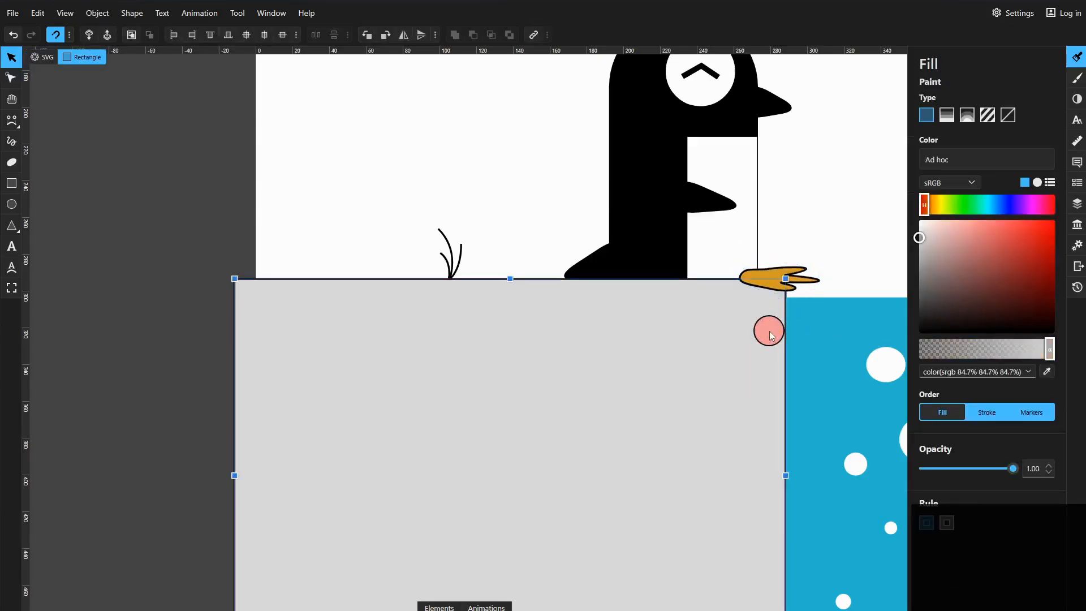
Lower the orange foot in the stacking order behind the grey ground and the penguin's white belly
left_click(780, 275)
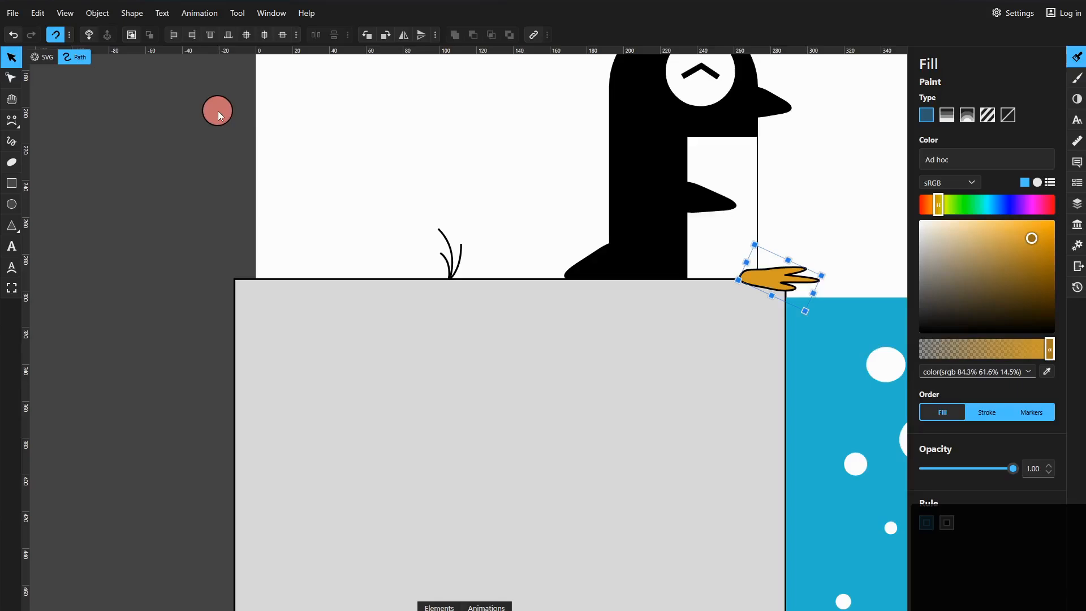
left_click(91, 32)
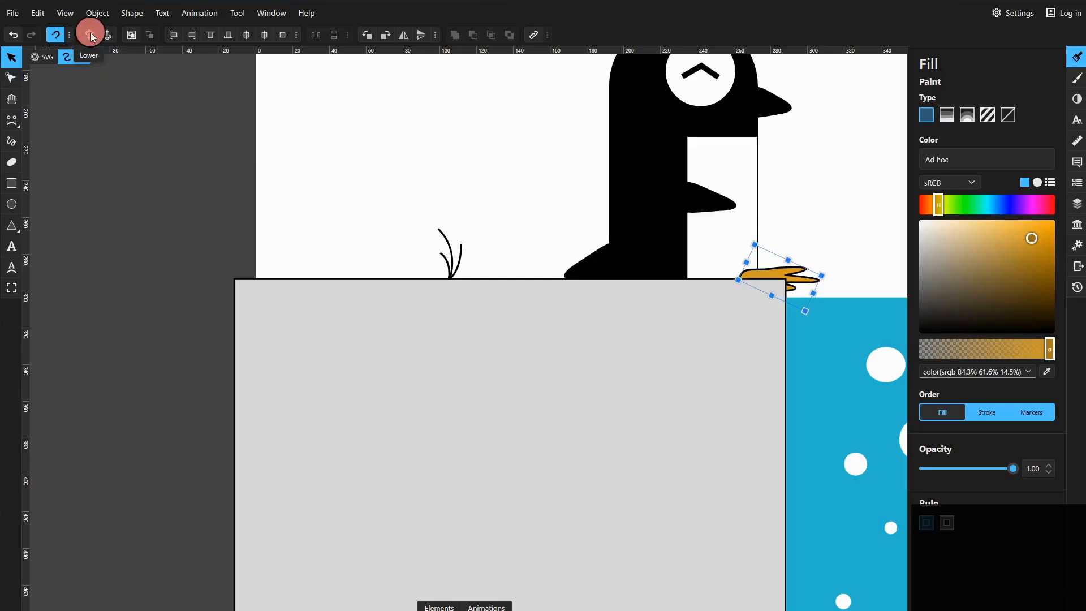
left_click(91, 32)
left_click(107, 38)
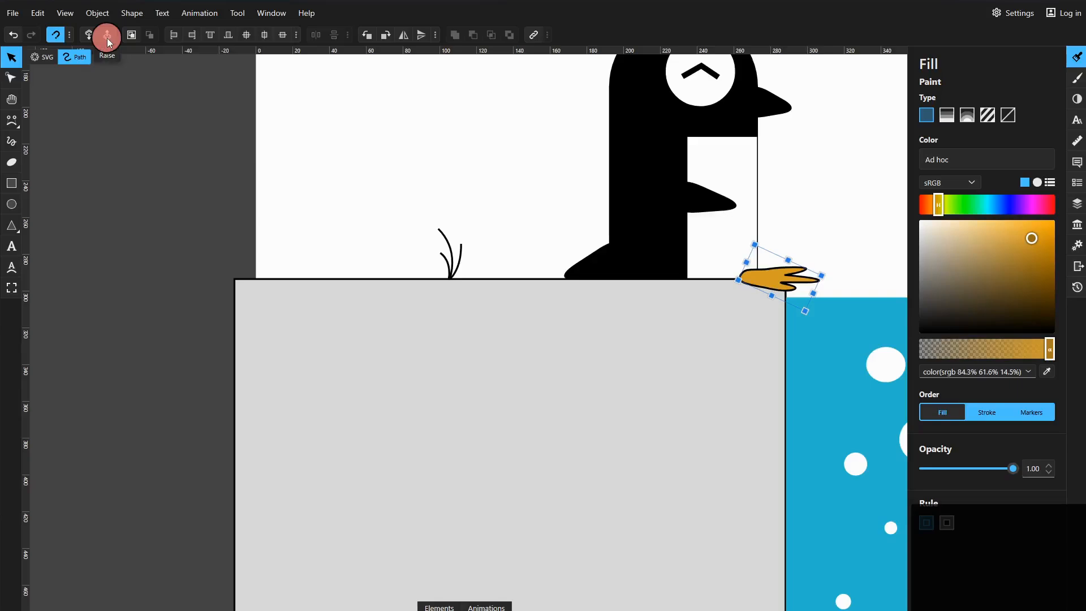
left_click(88, 36)
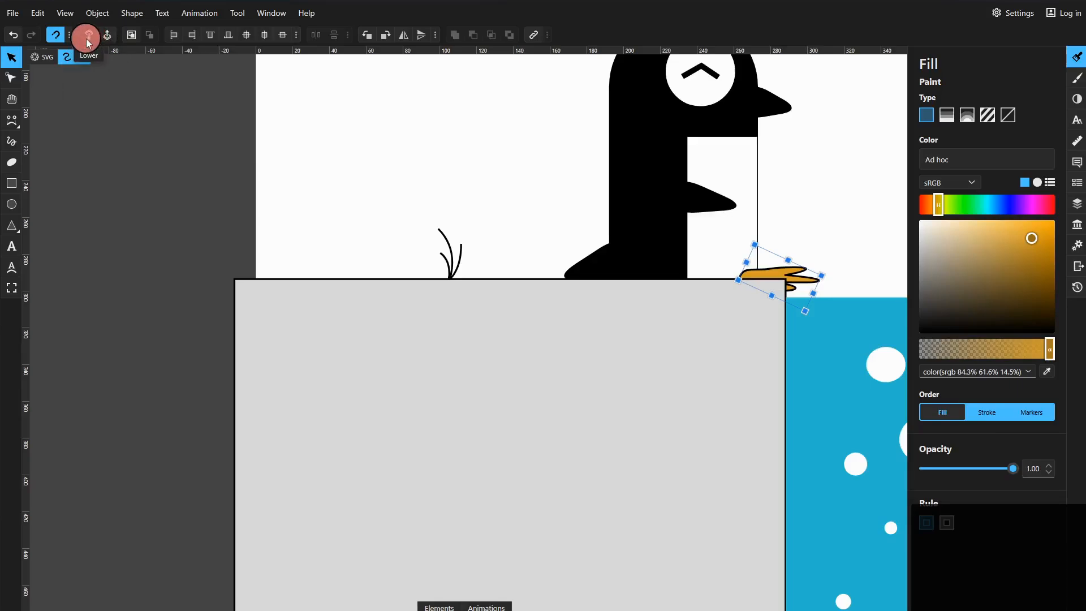
left_click(88, 40)
Duplicate the foot and arrange the two so the copy overlaps in front of the original at the ground's edge
key("ctrl+c")
key("ctrl+v")
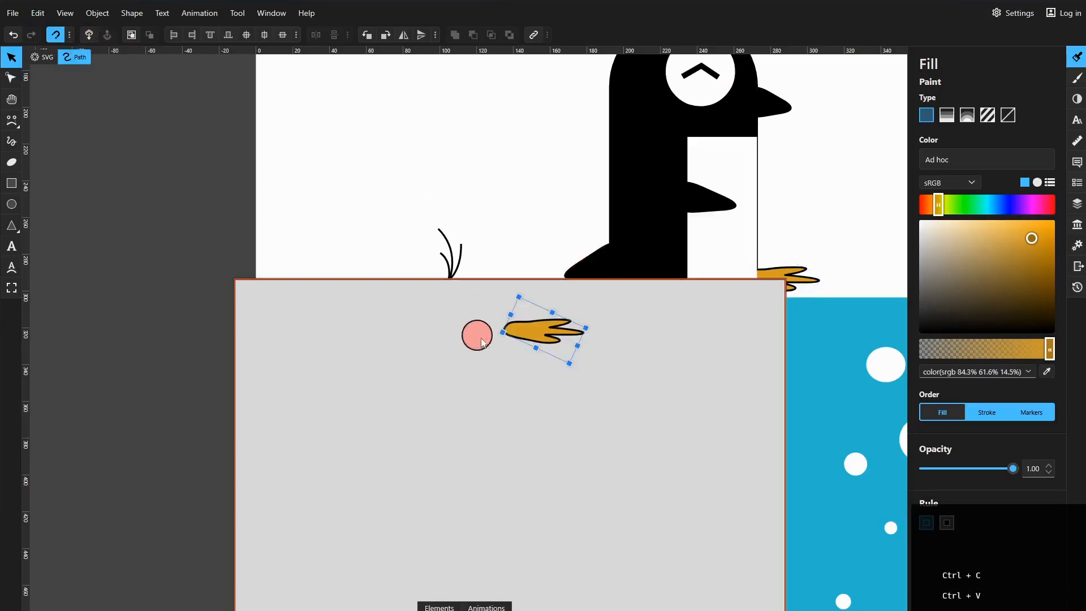
left_click_drag(536, 327, 771, 283)
scroll(815, 260, "up", 6)
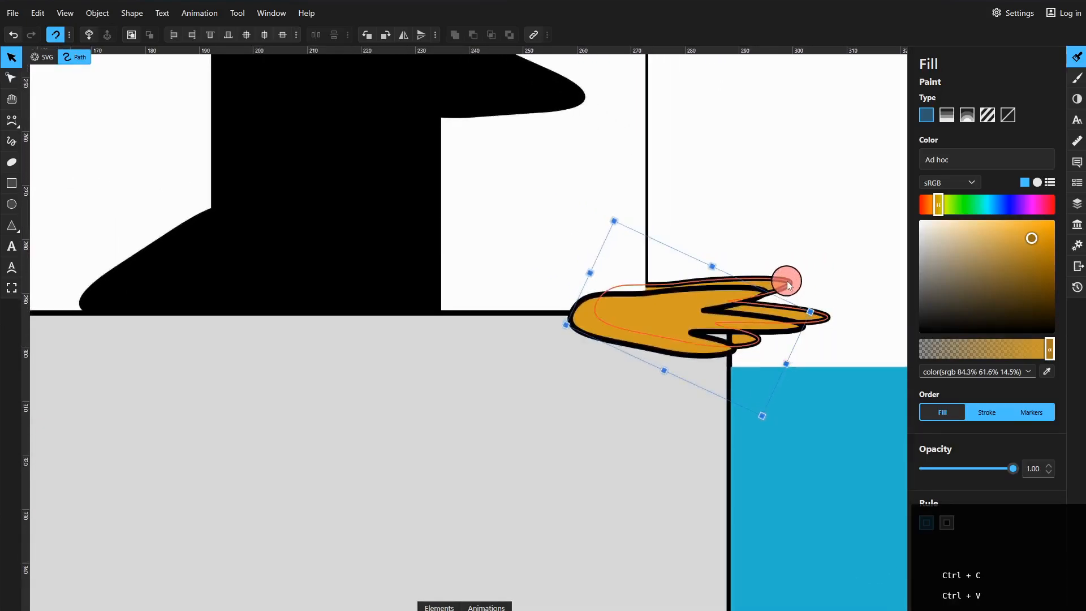
left_click_drag(762, 289, 792, 267)
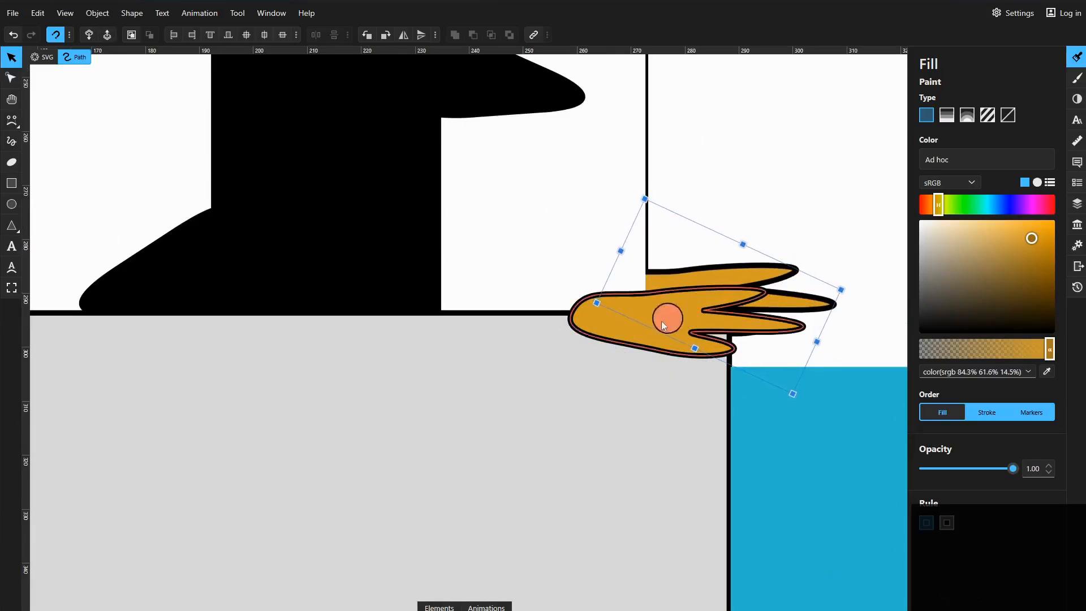
mouse_move(667, 317)
left_mouse_down()
mouse_move(637, 334)
mouse_move(651, 325)
left_mouse_up()
Darken the rear foot's fill to color(srgb 63.5% 46.7% 11.8%) and deselect it
left_click(676, 276)
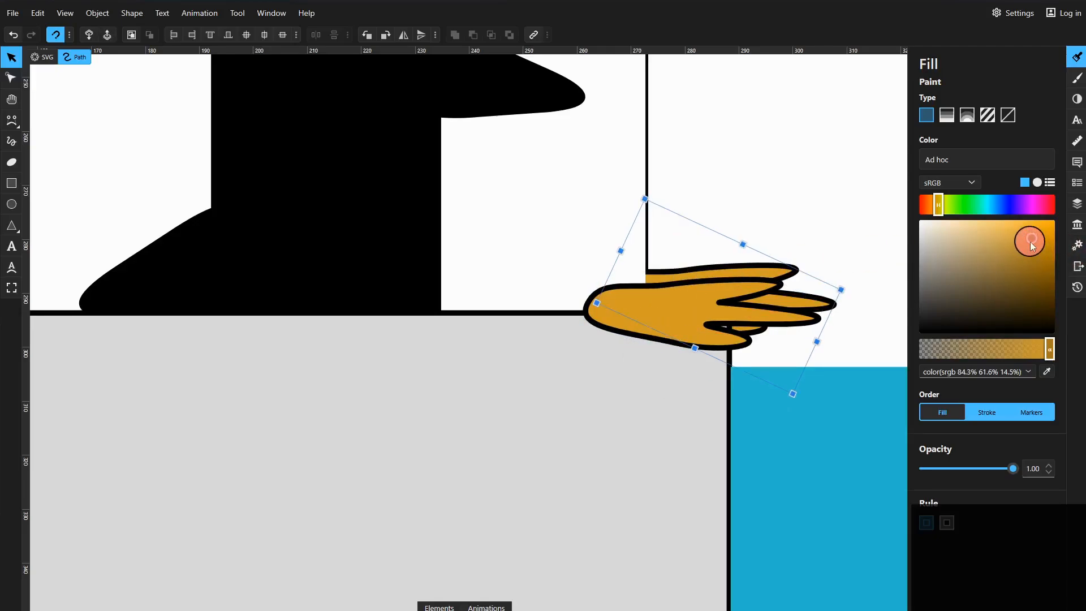
left_click_drag(1031, 243, 1030, 261)
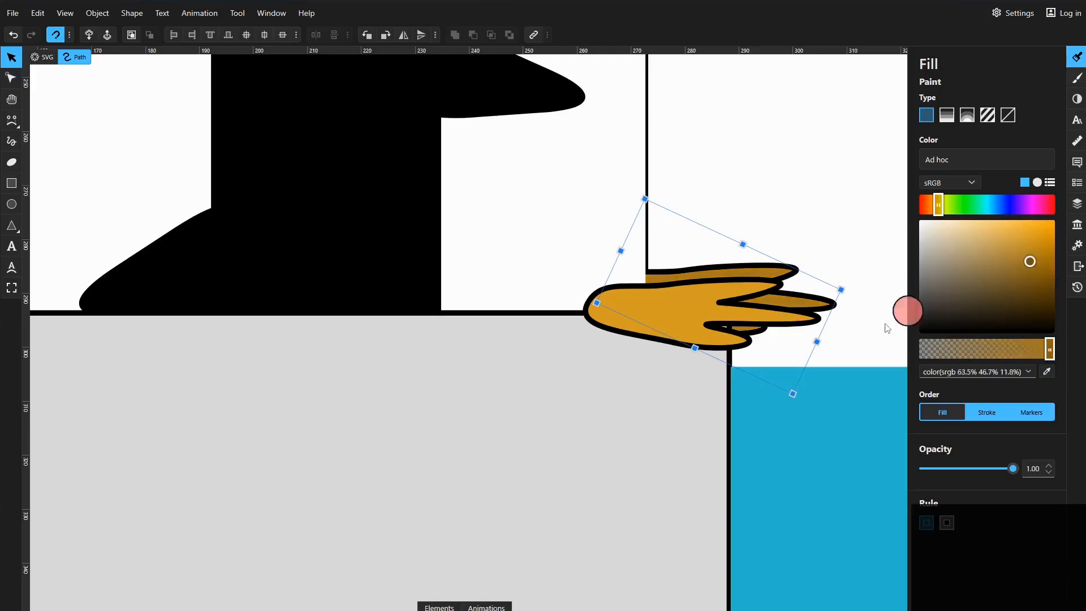
scroll(618, 396, "down", 5, "ctrl")
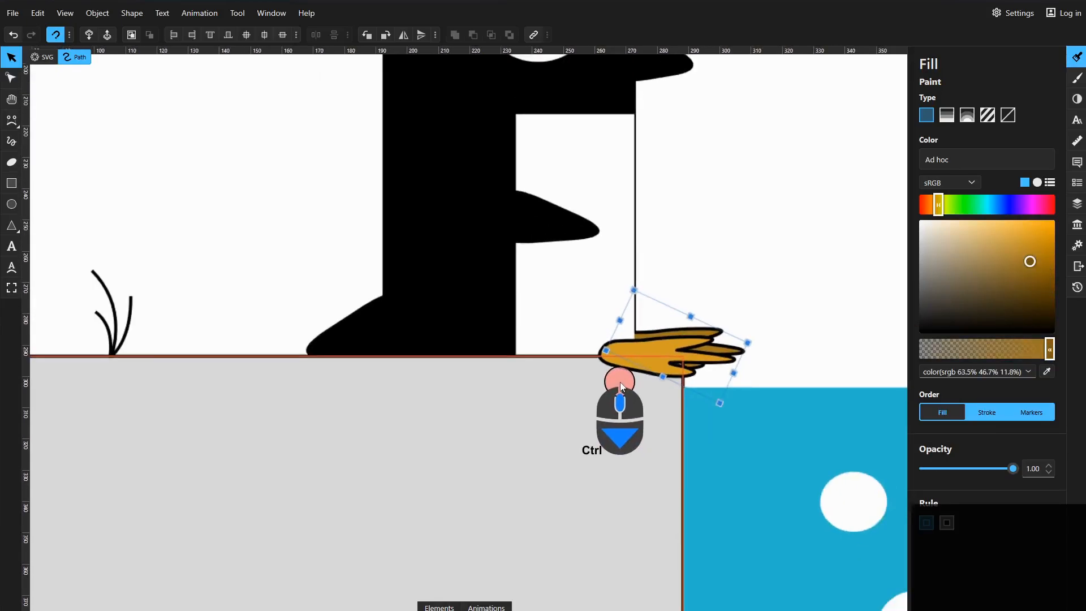
scroll(620, 387, "down", 3, "ctrl")
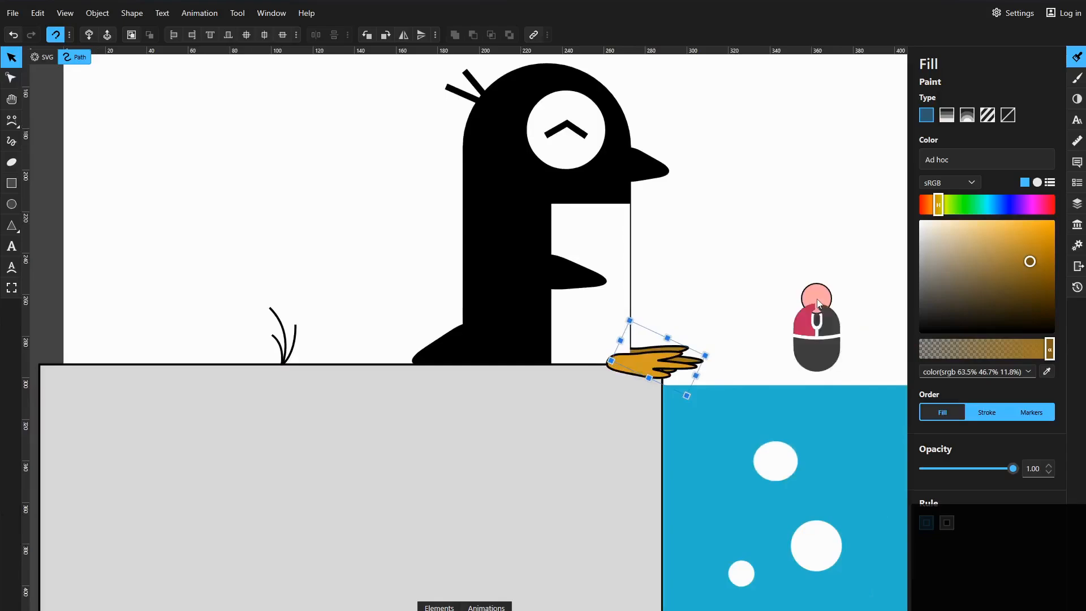
left_click(818, 303)
scroll(819, 301, "down", 3, "ctrl")
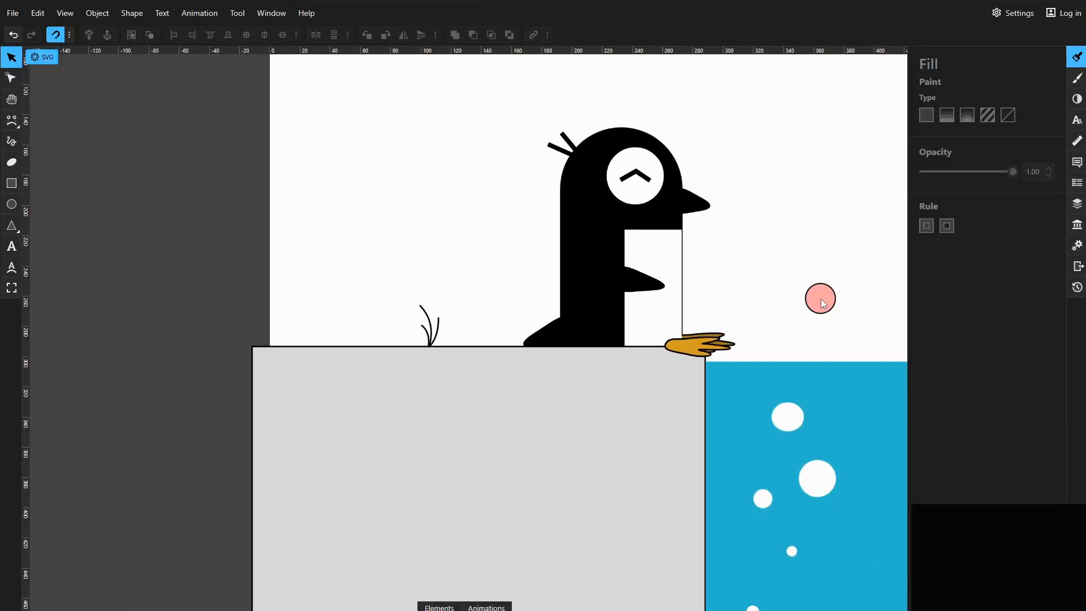
scroll(830, 294, "down", 3, "ctrl")
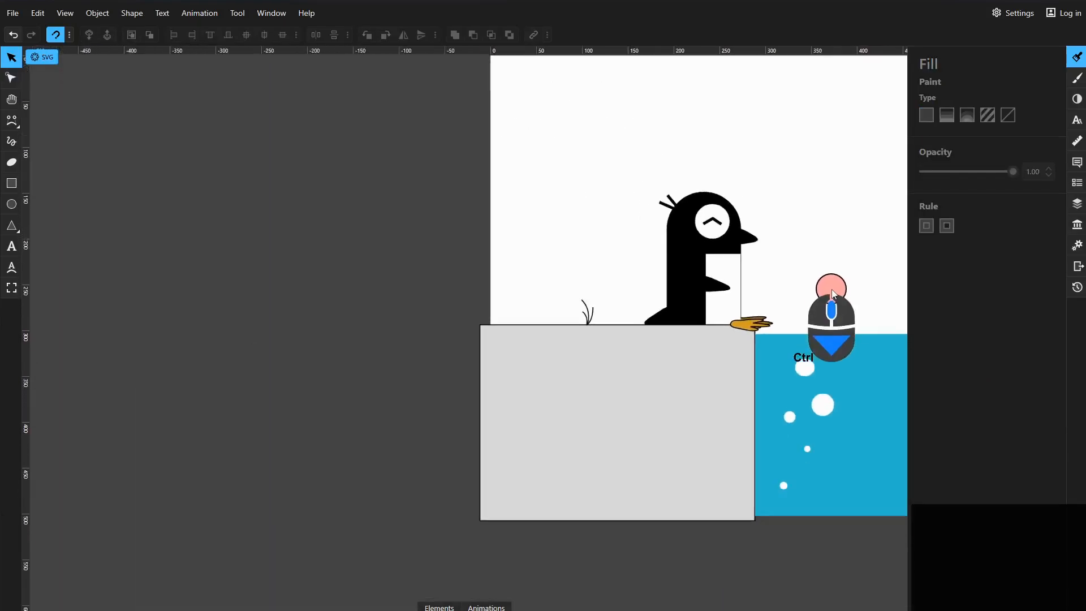
scroll(832, 291, "up", 2, "ctrl")
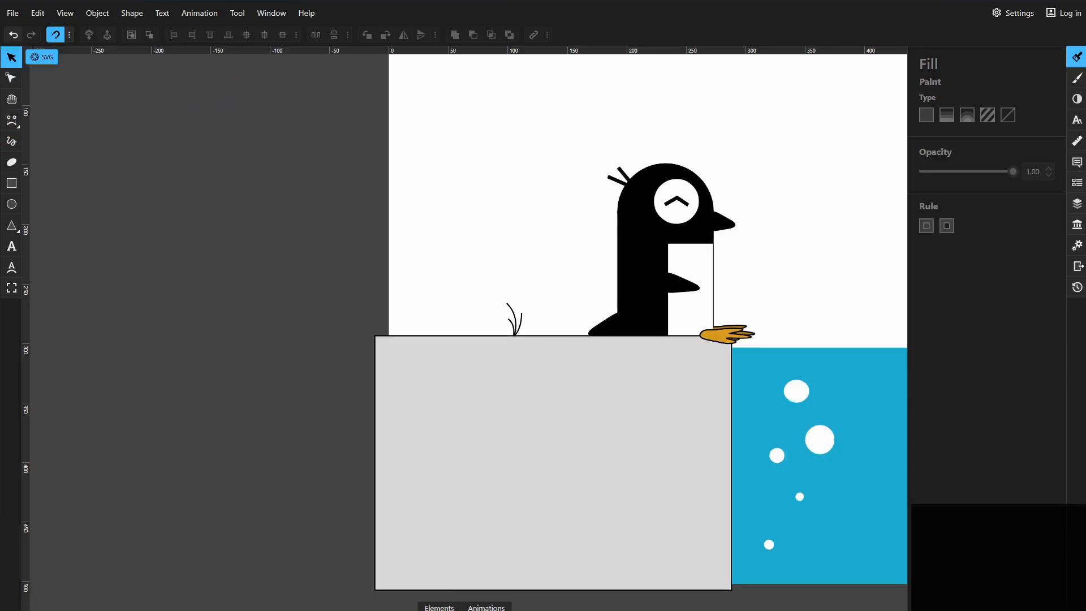
Try drawing a freehand text path over the penguin's outline, and undo it
left_click(13, 100)
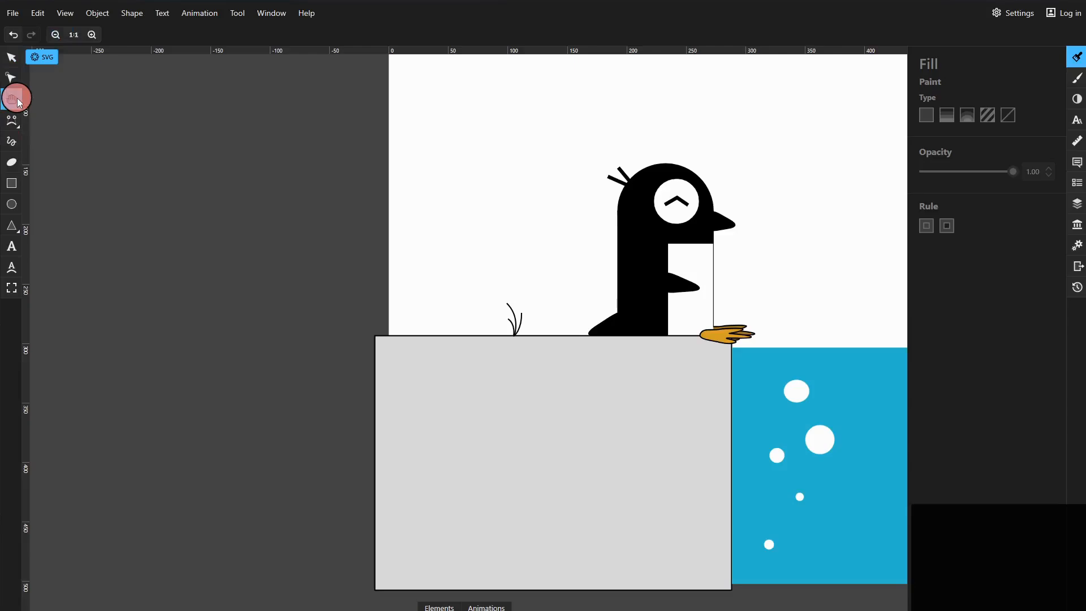
left_click_drag(531, 128, 399, 272)
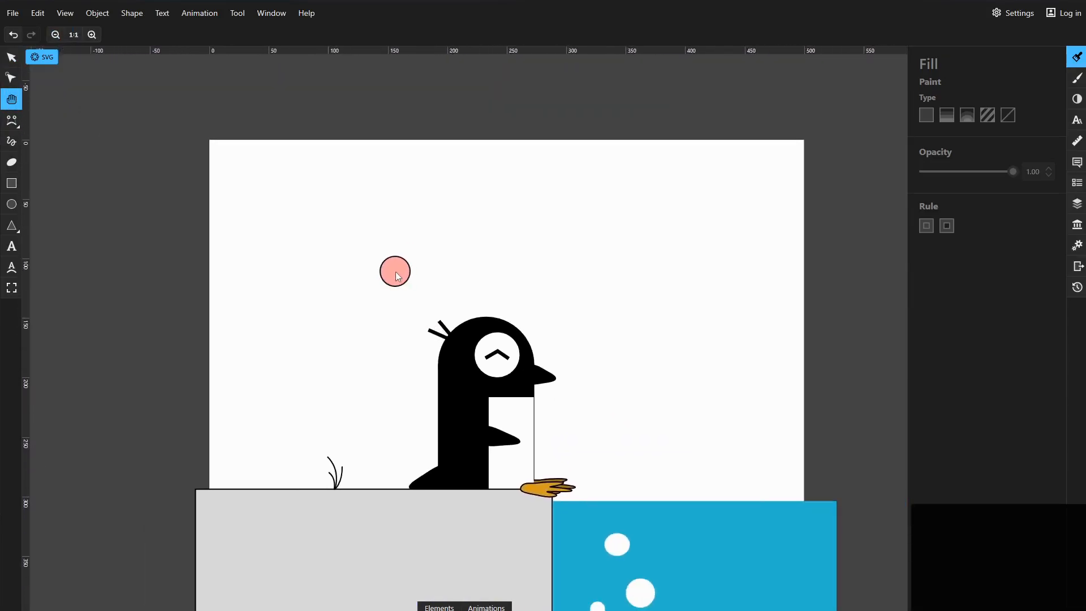
left_click(12, 247)
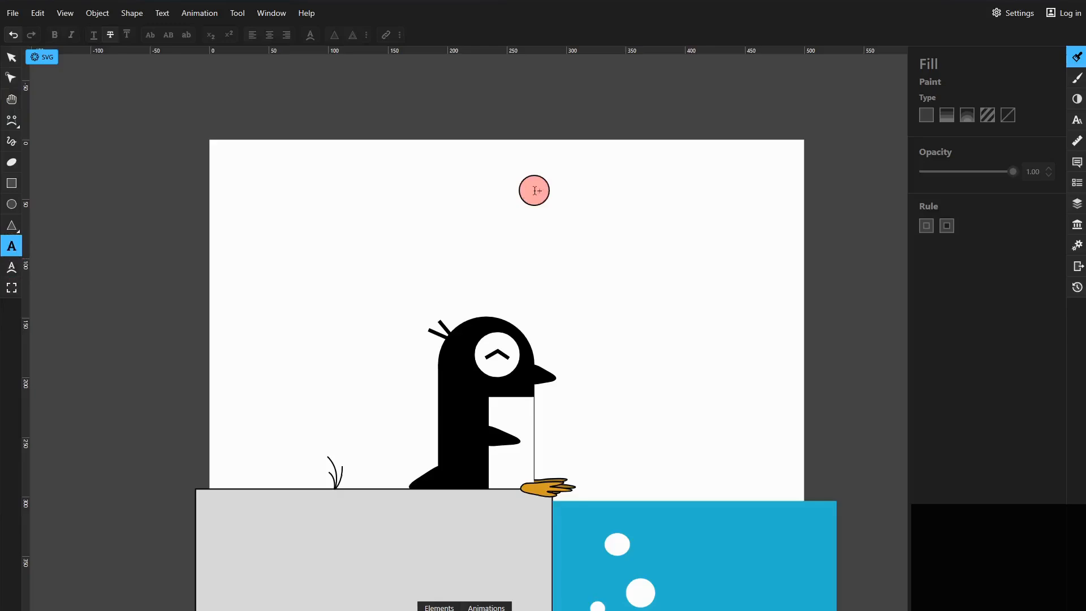
left_click(12, 270)
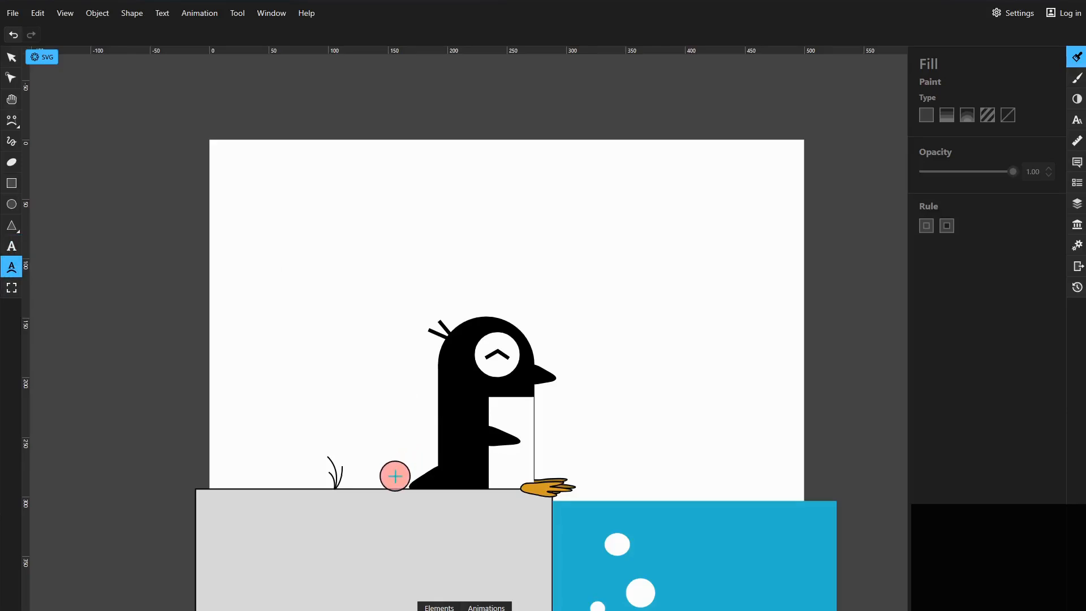
mouse_move(394, 475)
left_mouse_down()
mouse_move(429, 421)
mouse_move(429, 359)
mouse_move(410, 341)
mouse_move(411, 314)
mouse_move(442, 296)
mouse_move(521, 310)
mouse_move(545, 349)
mouse_move(569, 352)
mouse_move(571, 389)
mouse_move(550, 395)
mouse_move(543, 430)
mouse_move(555, 452)
mouse_move(586, 459)
mouse_move(594, 478)
mouse_move(631, 491)
mouse_move(776, 485)
left_mouse_up()
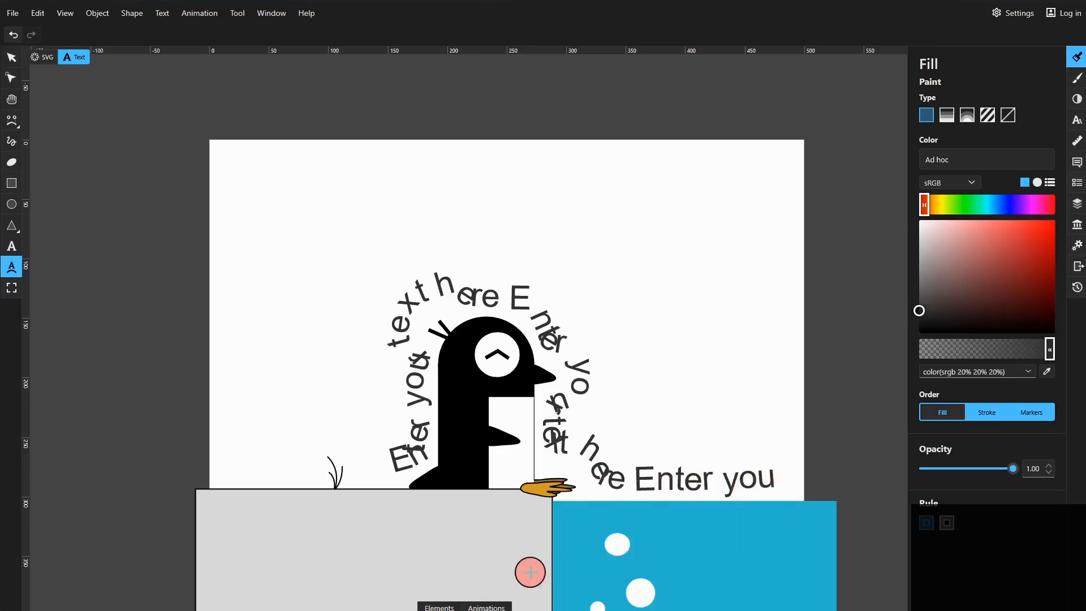
key("ctrl+z")
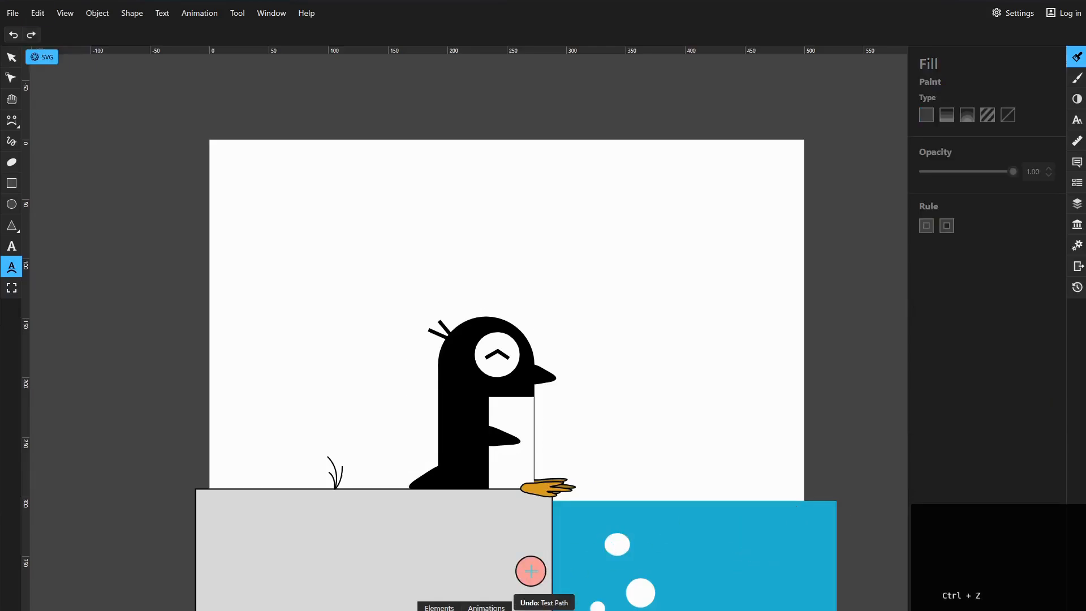
Add the title text "Billie the penguin" near the upper edge of the canvas
left_click(13, 249)
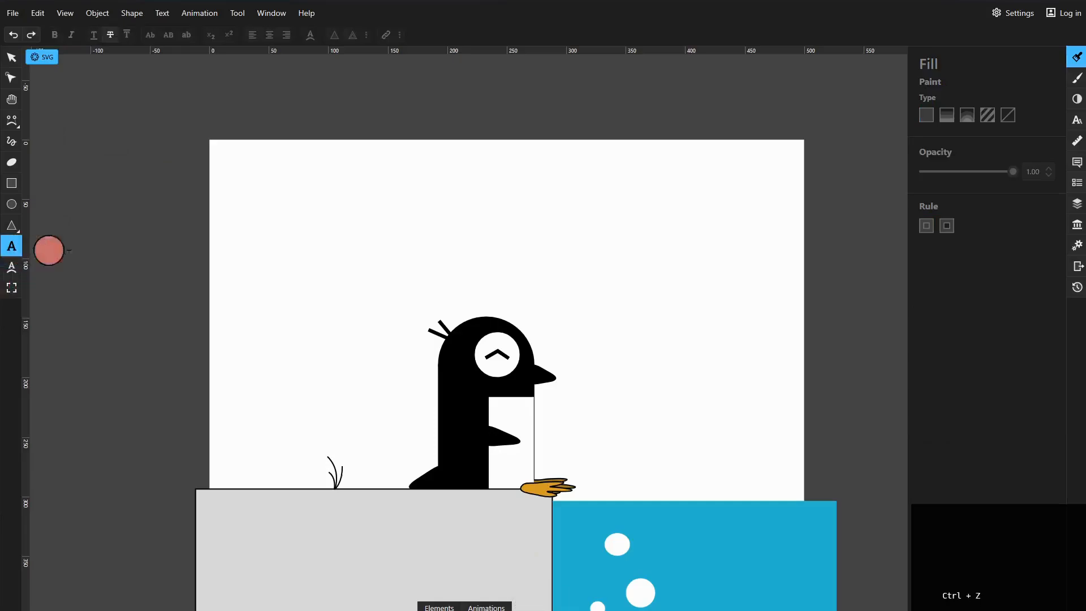
left_click(243, 165)
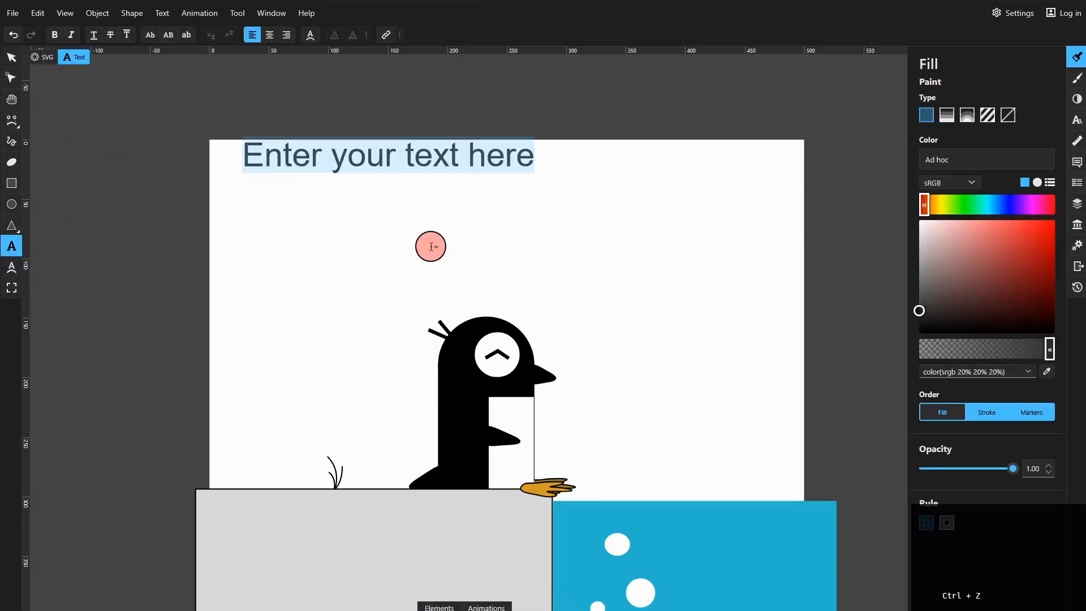
type("Bi")
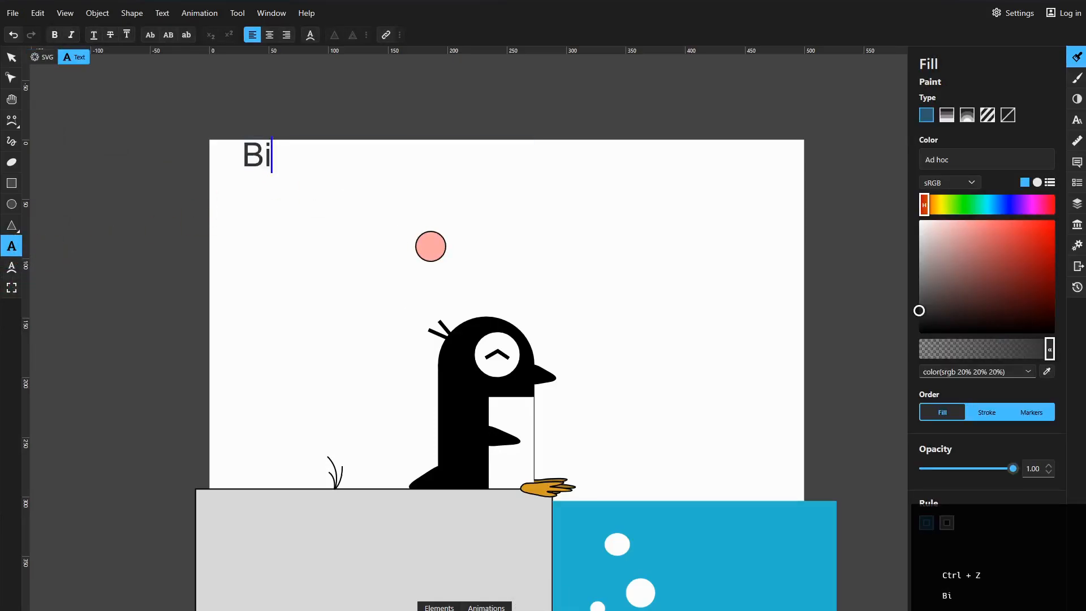
type("llie the p")
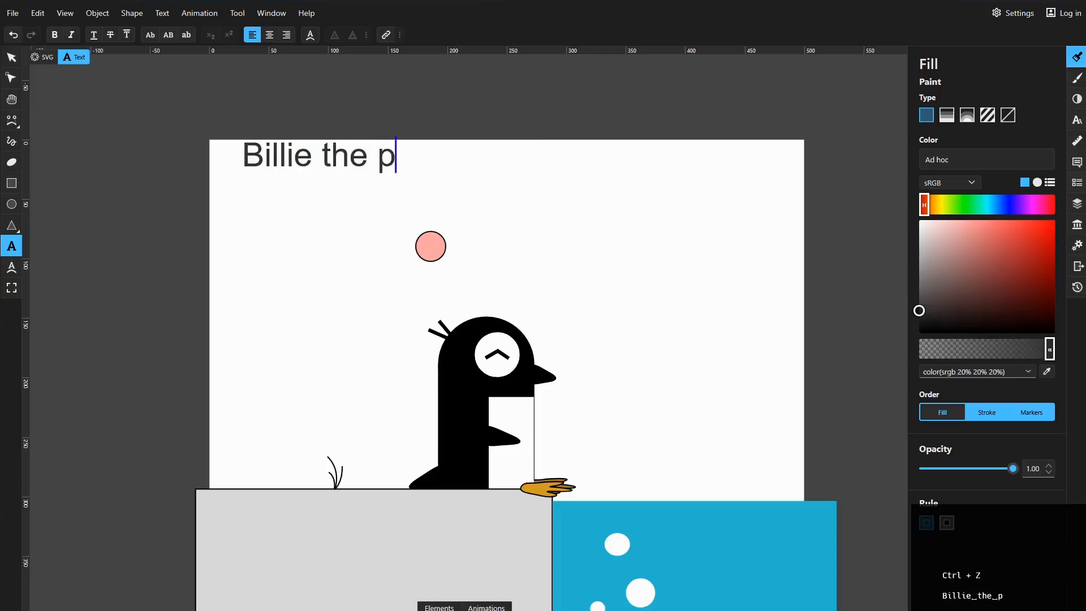
type("enguin")
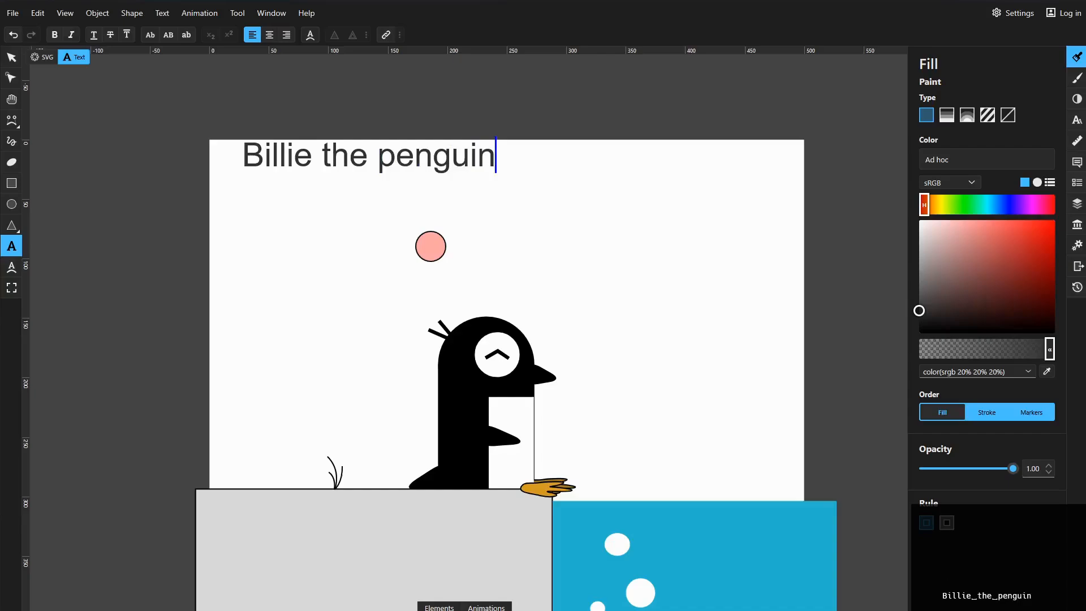
Add a separate byline below the title reading "by" plus the author's name, and finish text editing
left_click(255, 226)
type("by ")
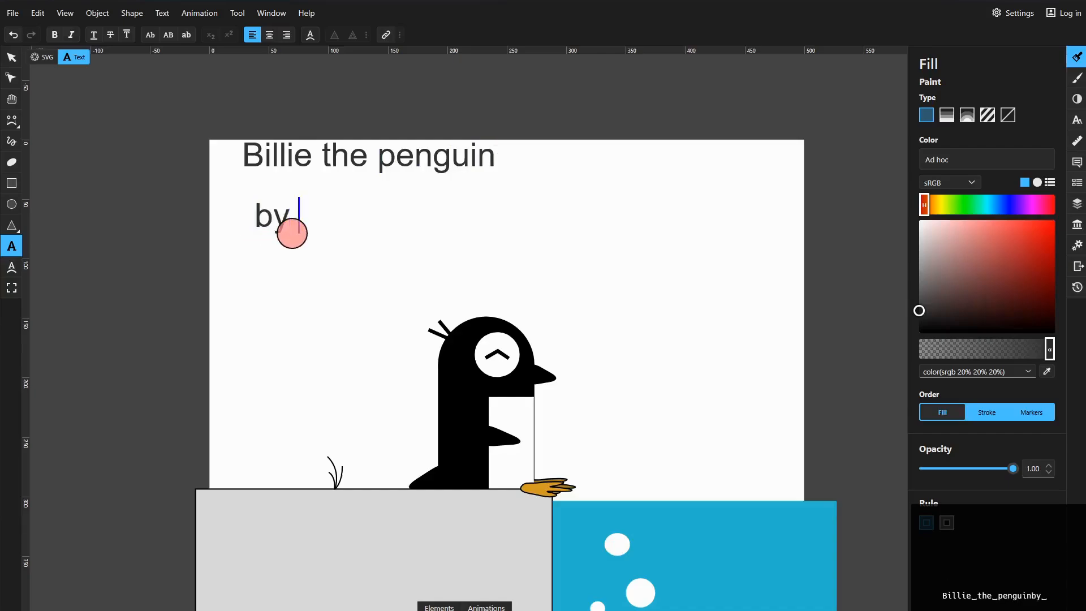
type("Benjamin lear")
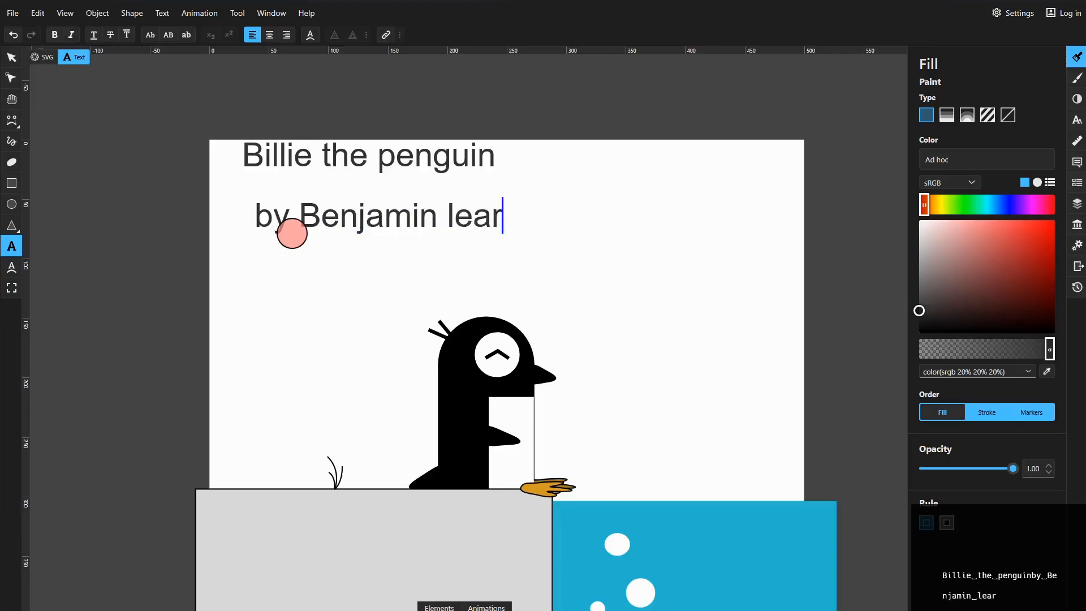
key("Escape")
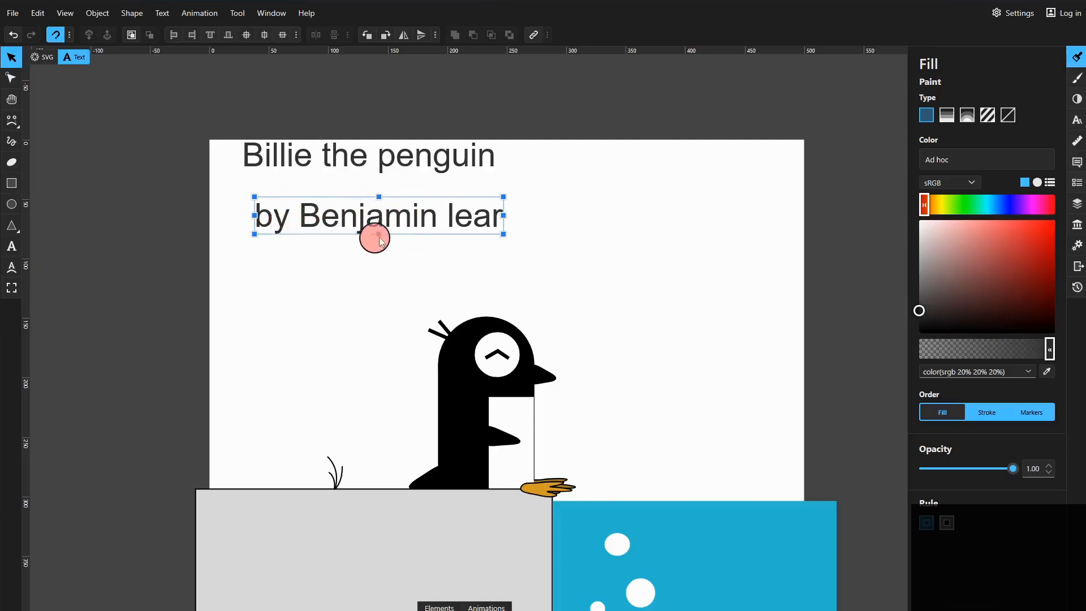
Set the byline's font family to the Google font Advent Pro
left_click(1078, 121)
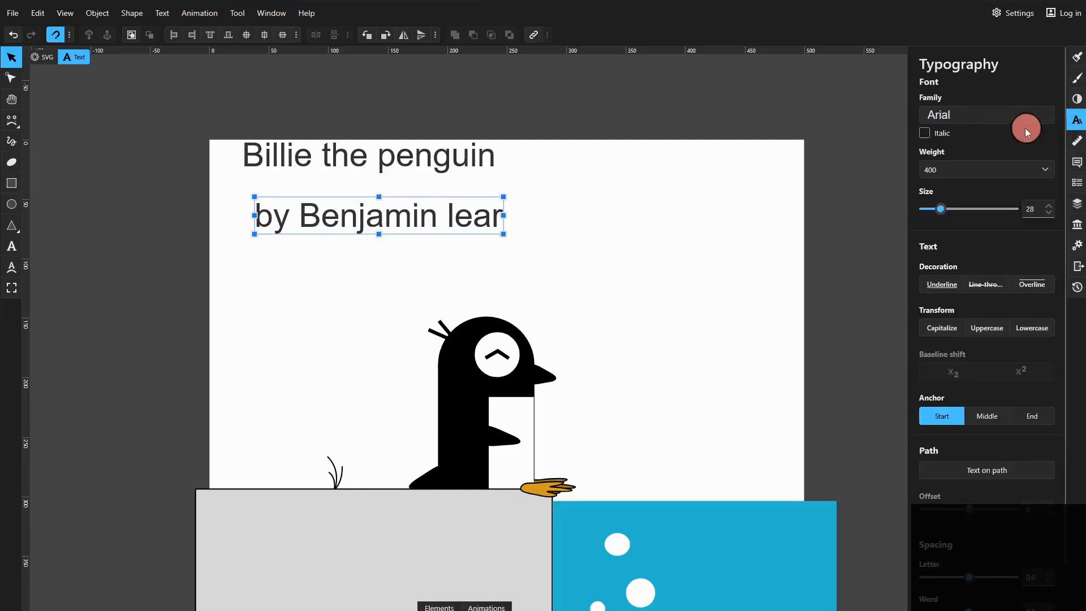
left_click(998, 117)
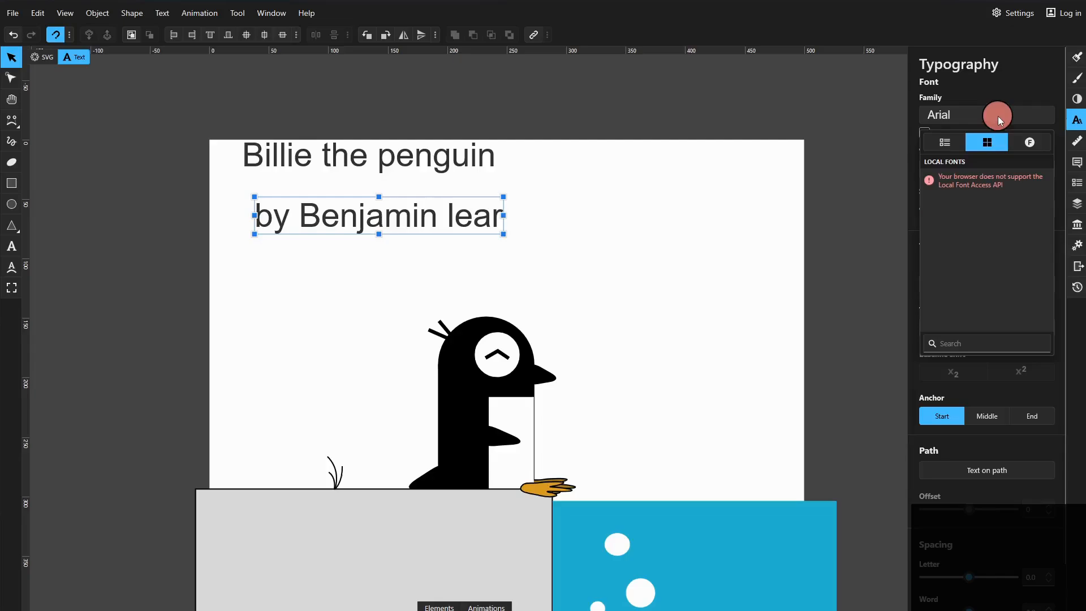
left_click(945, 142)
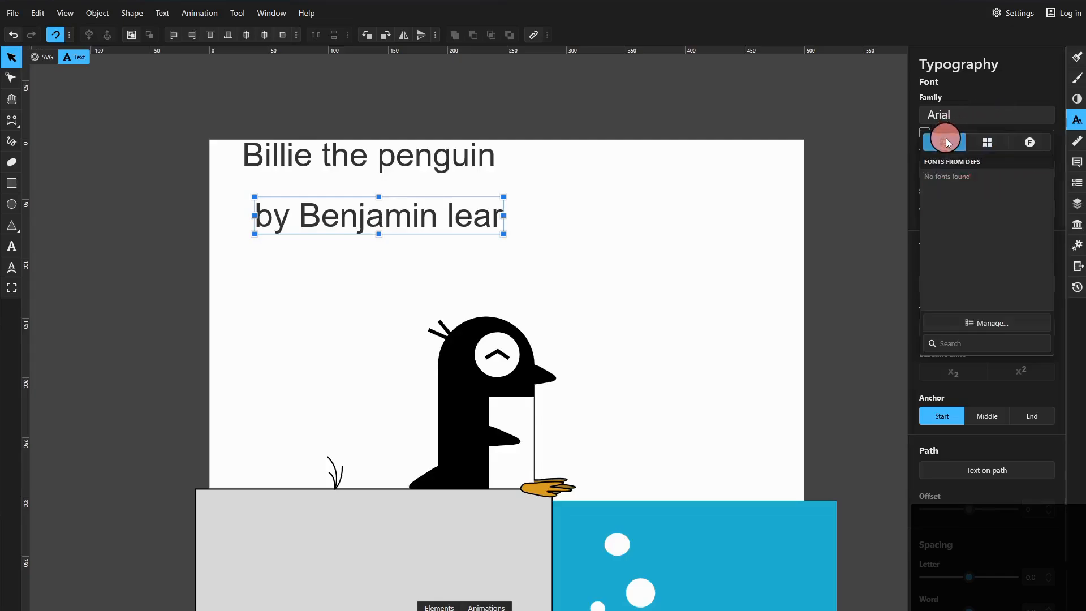
left_click(988, 142)
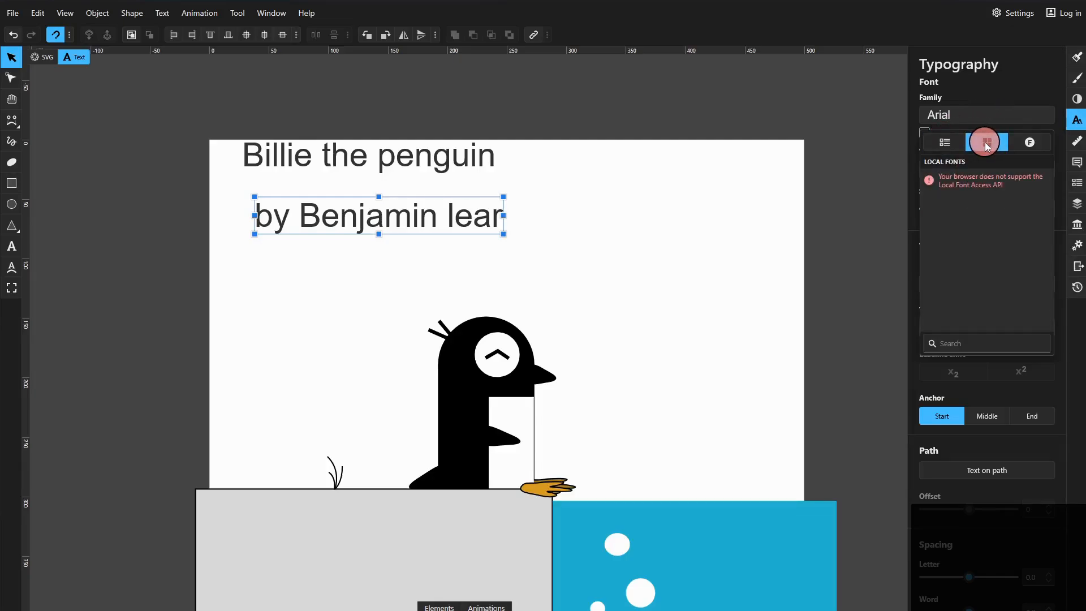
left_click(1034, 140)
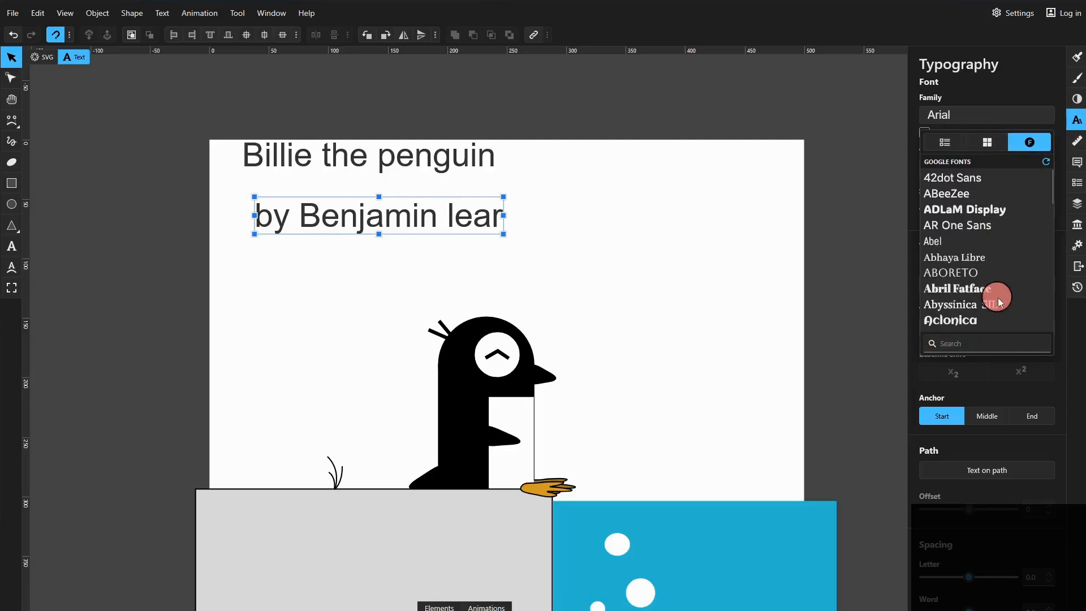
scroll(998, 296, "down", 3)
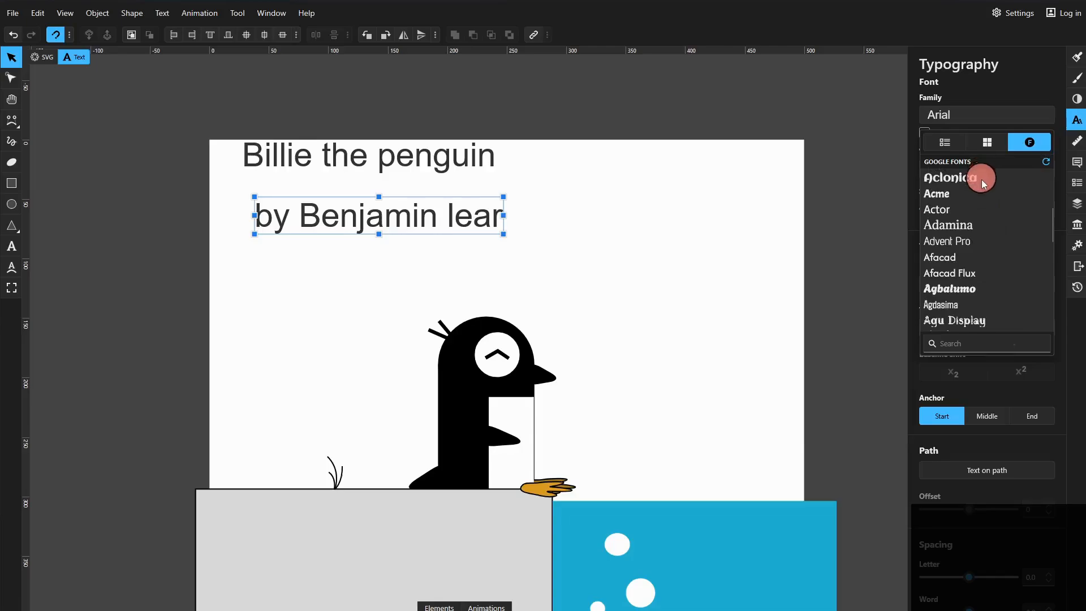
left_click(965, 243)
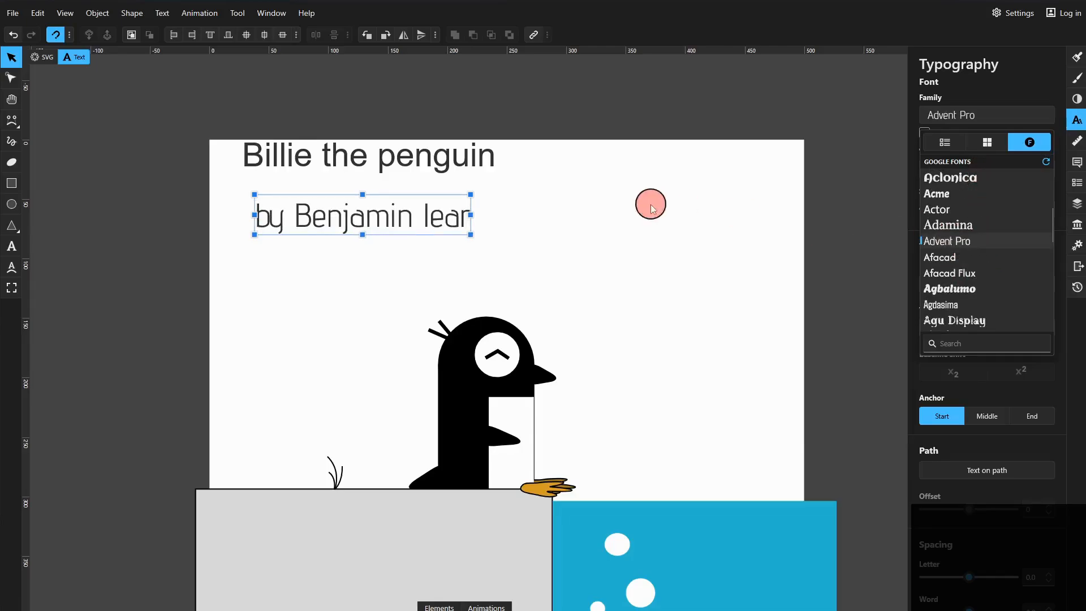
left_click(426, 159)
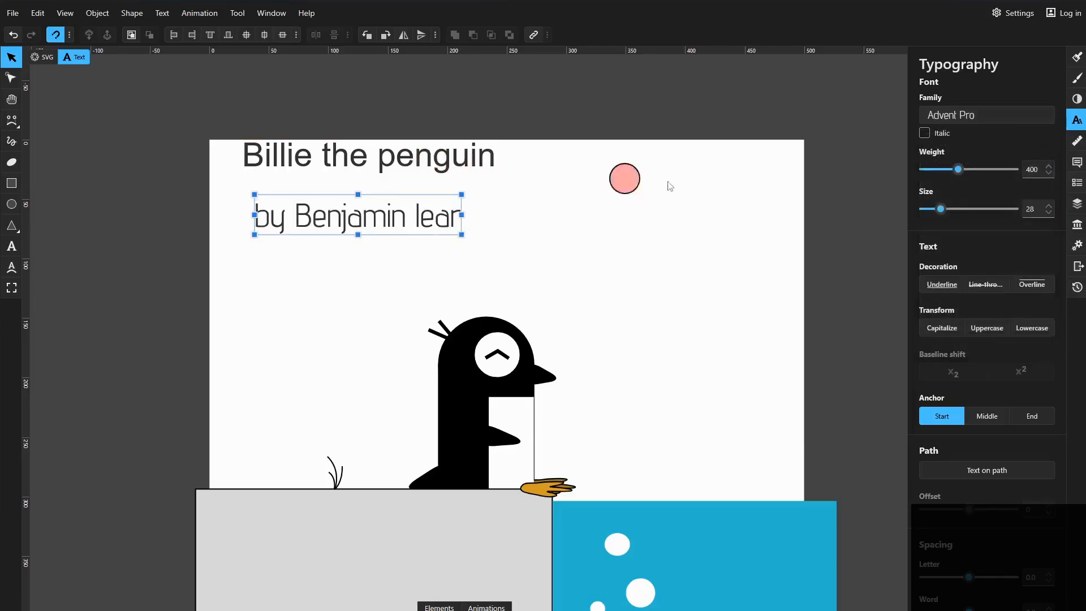
Try the Google font Aclonica on the byline, and undo it
left_click(1030, 119)
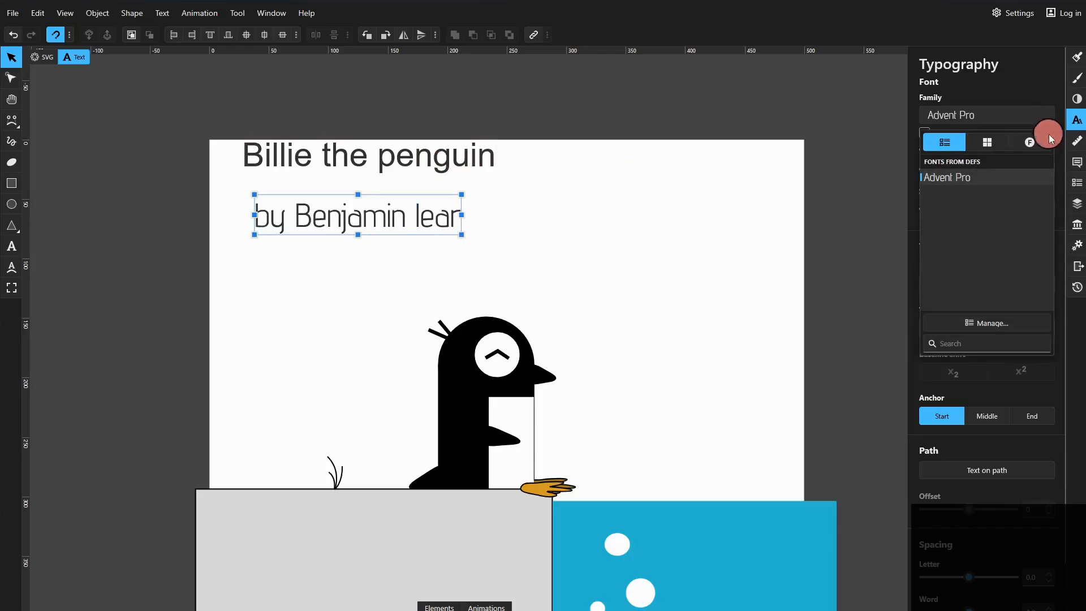
left_click(1034, 143)
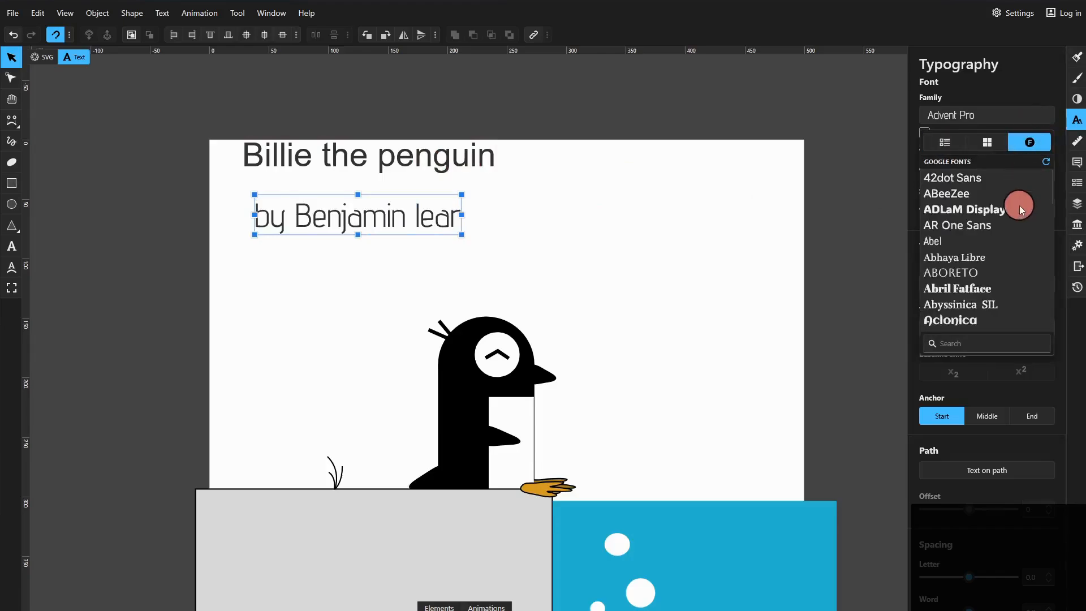
left_click(969, 321)
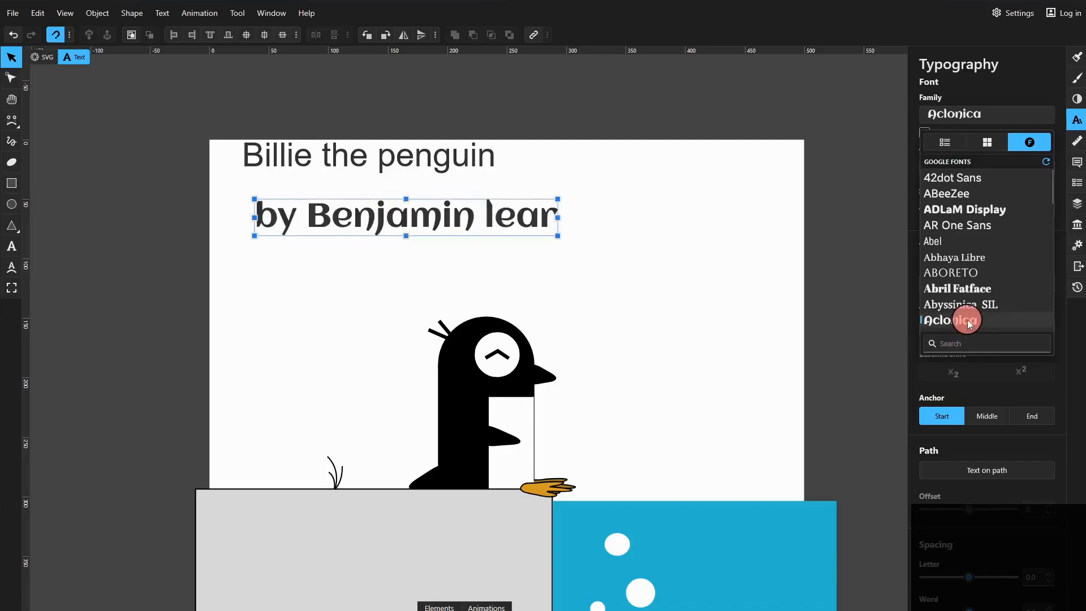
left_click(521, 121)
Set the whole title text "Billie the penguin" to the Google font Aclonica and finish text editing
left_click(407, 155)
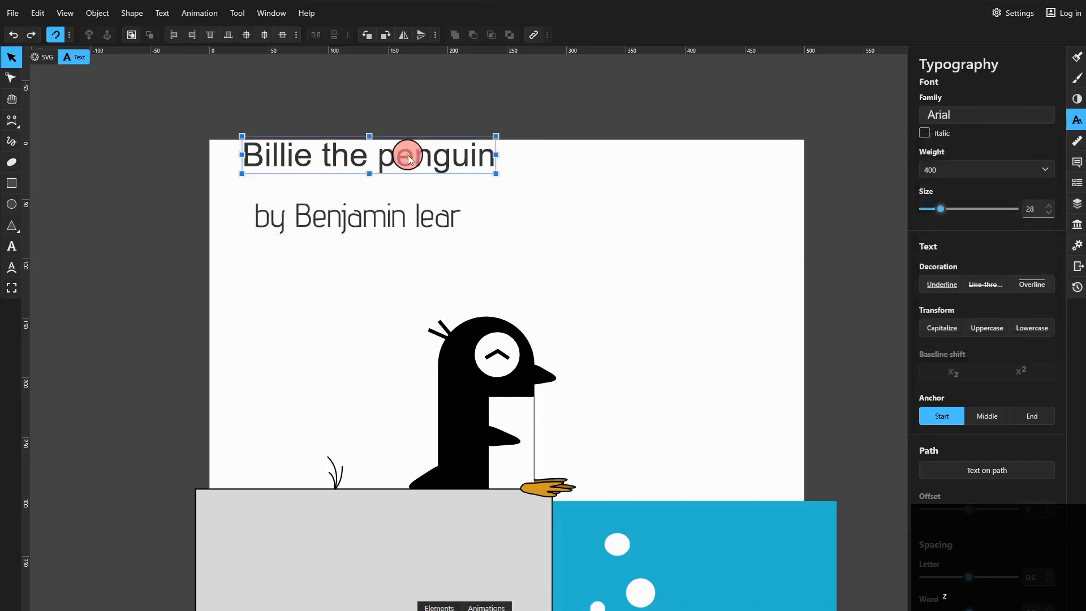
key("ctrl+a")
double_click(441, 156)
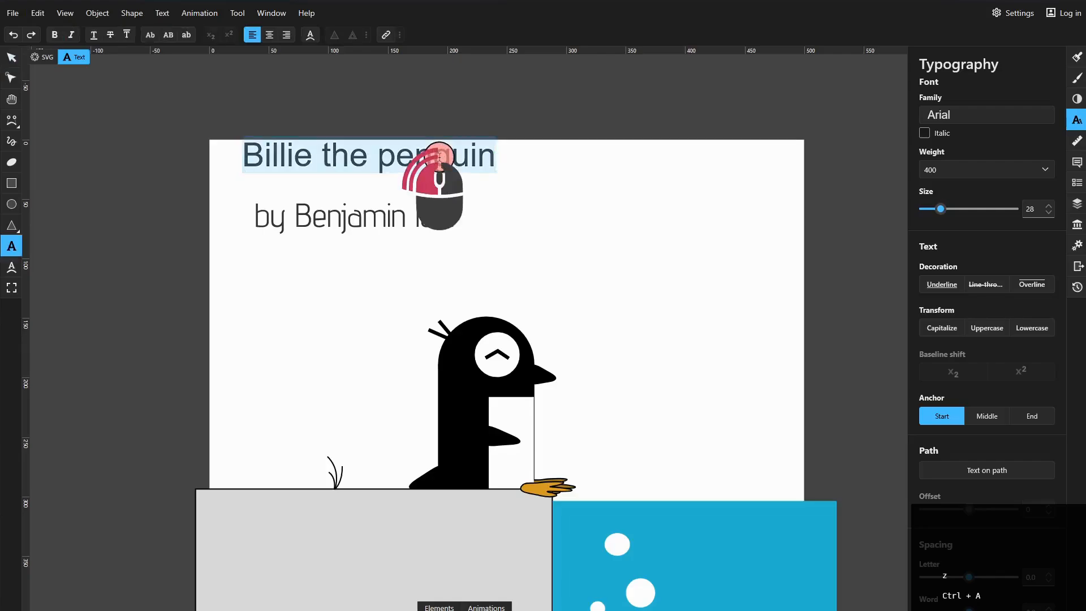
left_click(1023, 114)
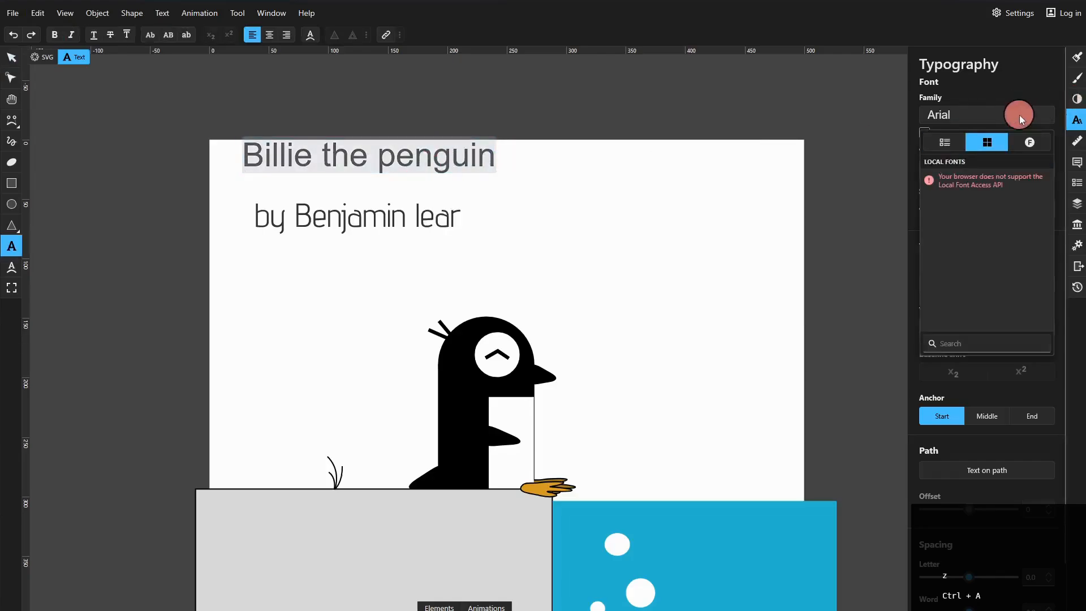
left_click(1030, 142)
left_click(961, 320)
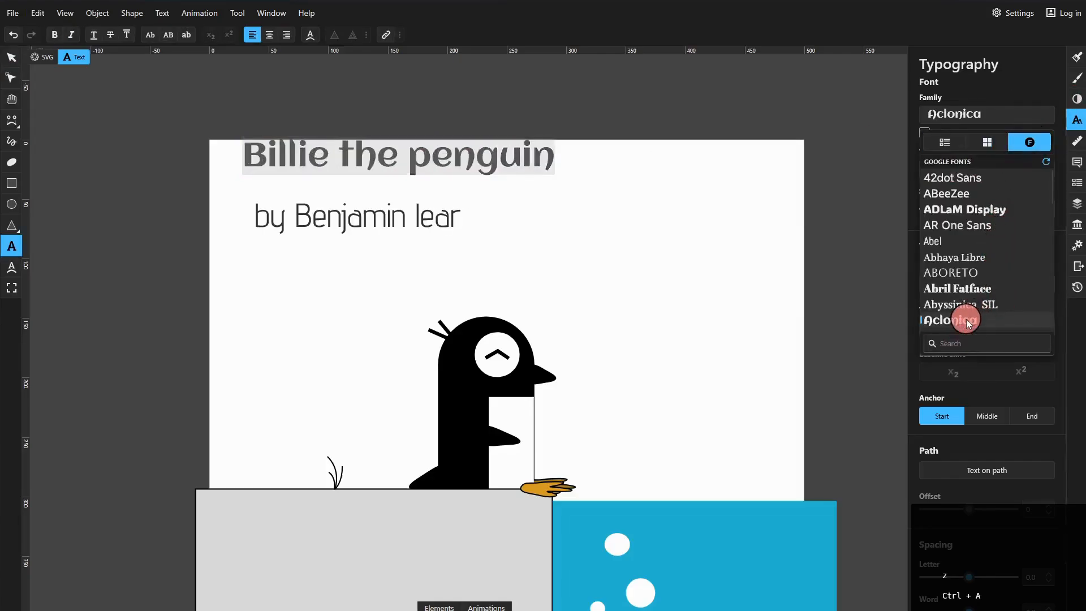
key("Escape")
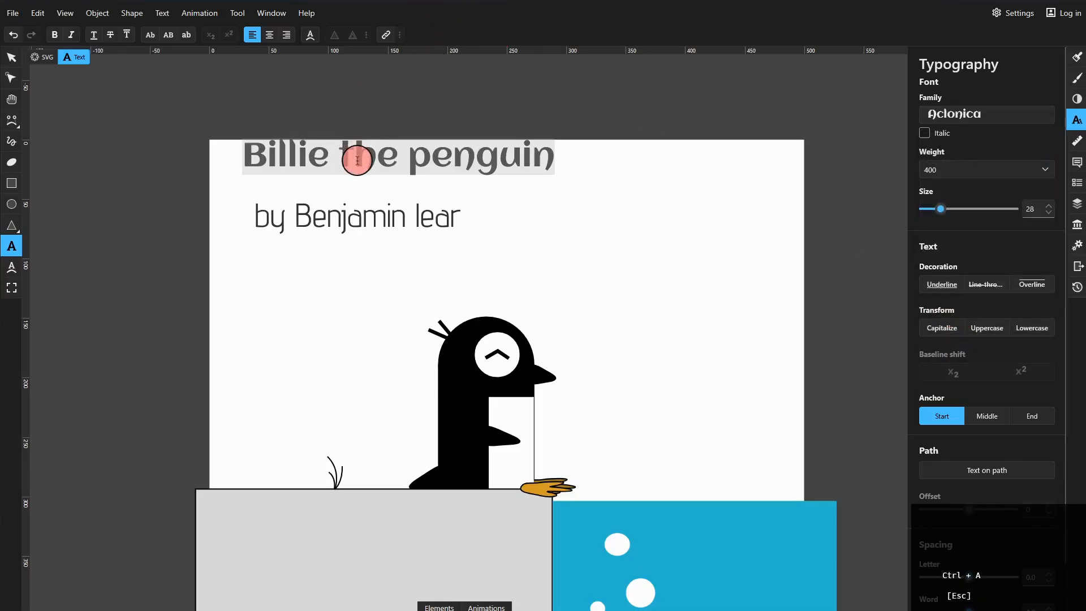
key("Escape")
Shift the title slightly left and down on the canvas, and move the byline up close beneath it
mouse_move(412, 170)
left_mouse_down()
mouse_move(393, 175)
mouse_move(402, 167)
left_mouse_up()
mouse_move(396, 223)
left_mouse_down()
mouse_move(376, 203)
mouse_move(425, 195)
mouse_move(383, 194)
mouse_move(388, 204)
left_mouse_up()
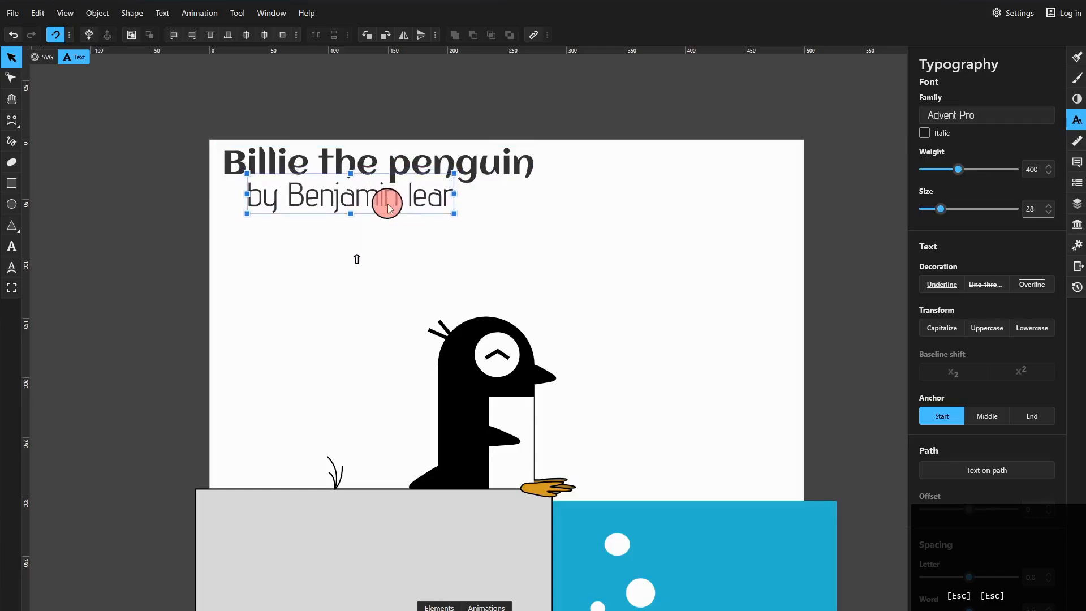
left_click(480, 247)
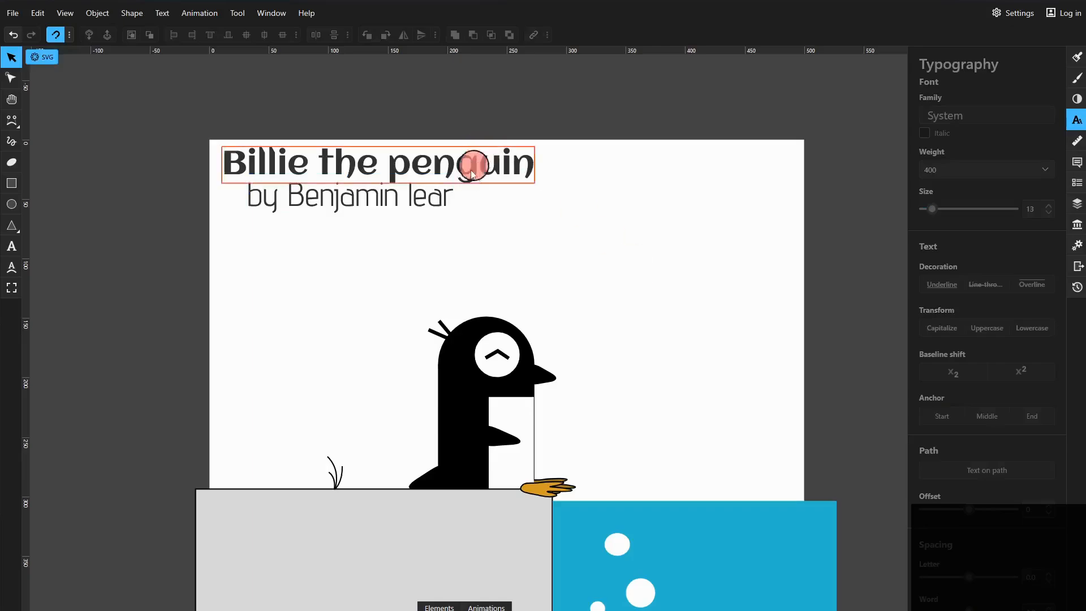
Set the byline's font size to 14
left_click(406, 196)
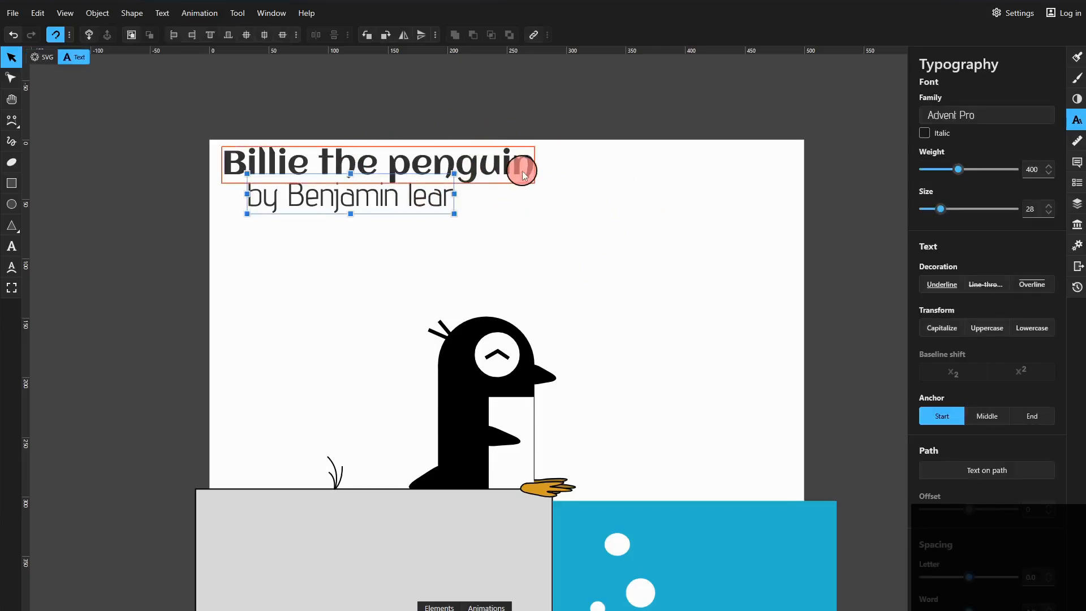
left_click(1030, 209)
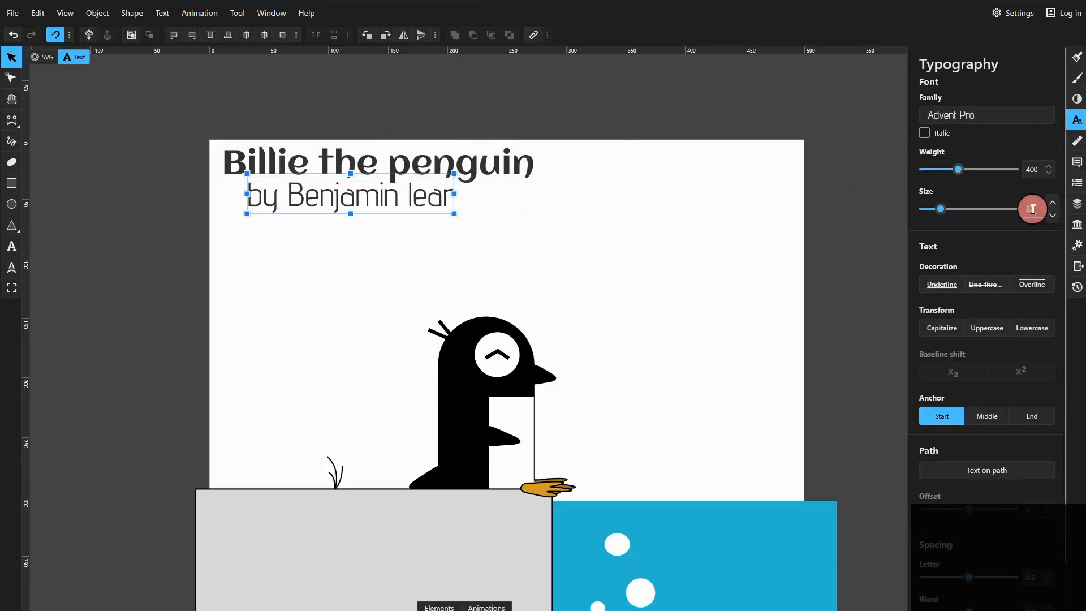
type("14")
key("Return")
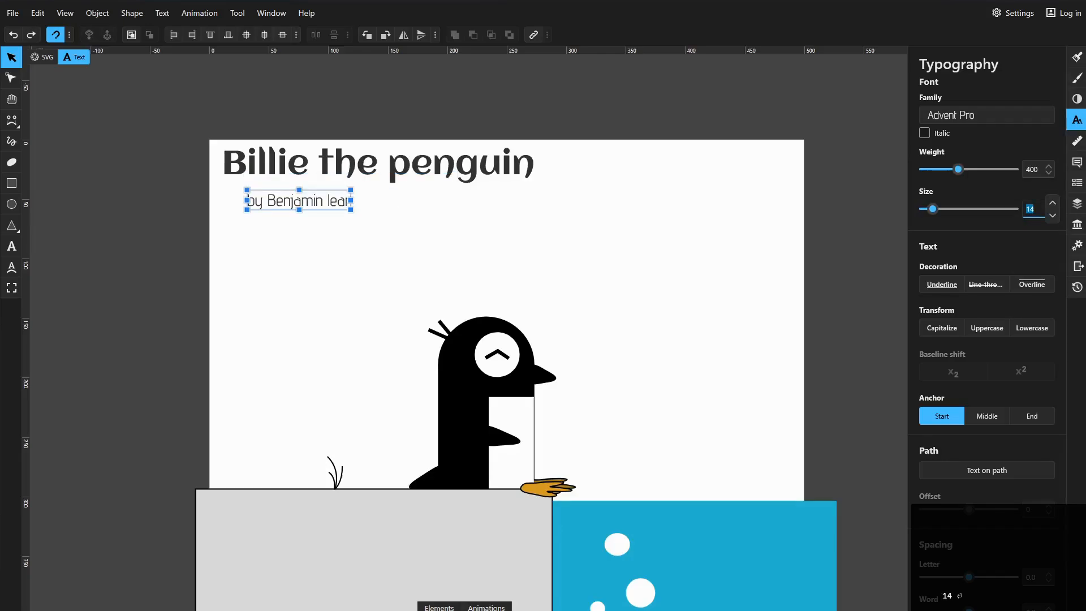
Try the 700 (Synthesized) weight on the title and return it to 400
left_click(443, 154)
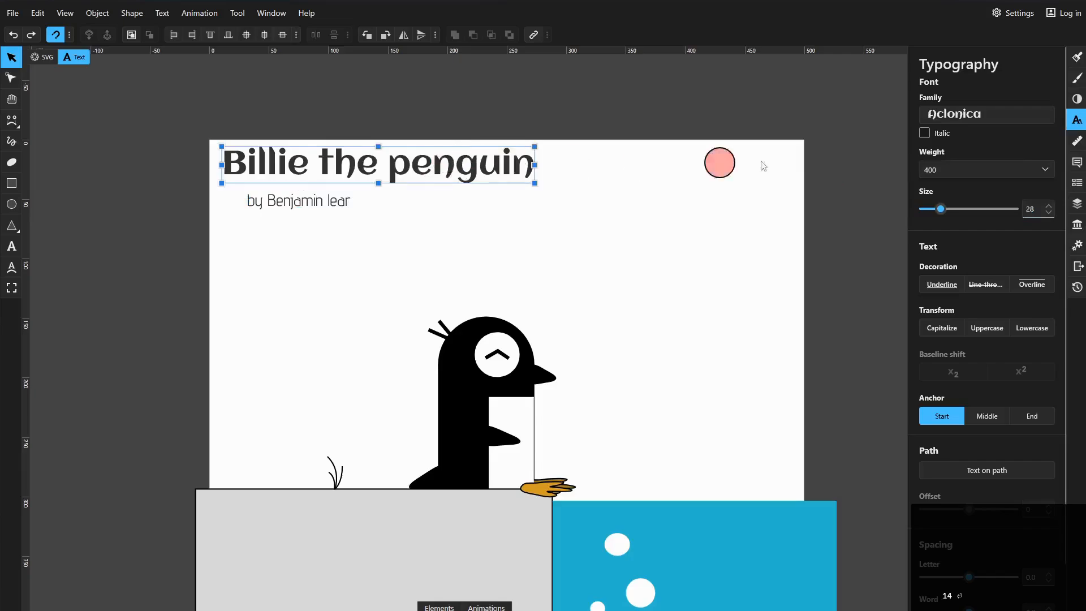
left_click(1000, 170)
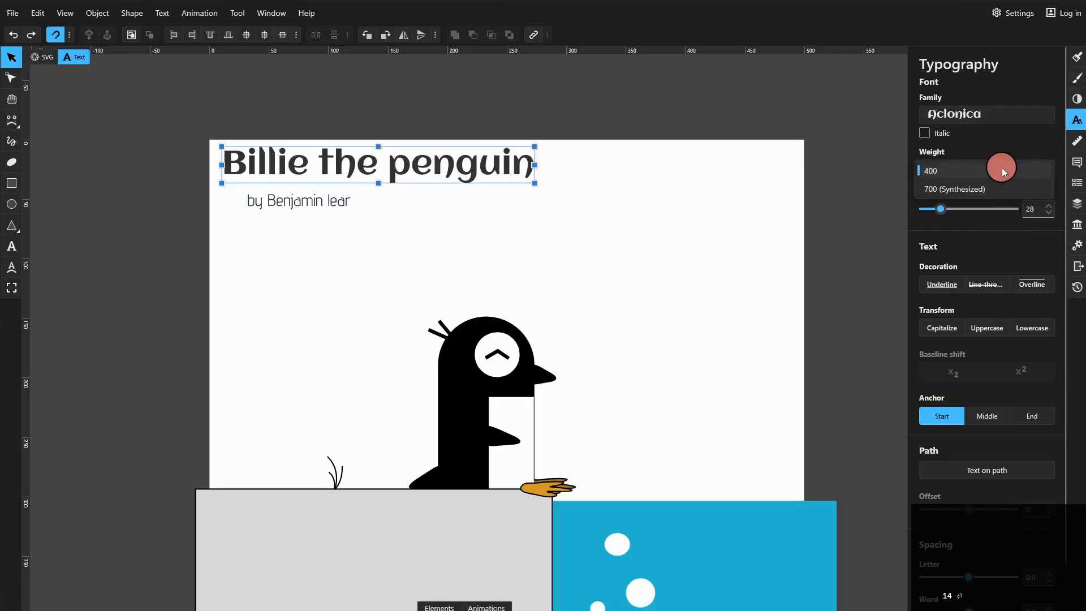
left_click(992, 192)
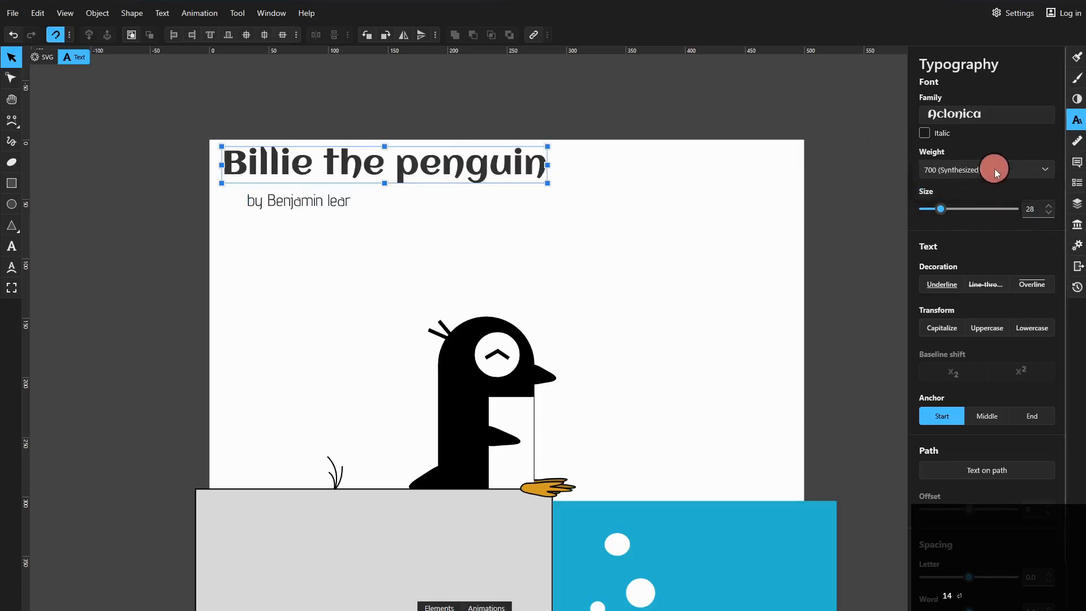
left_click(994, 169)
left_click(976, 157)
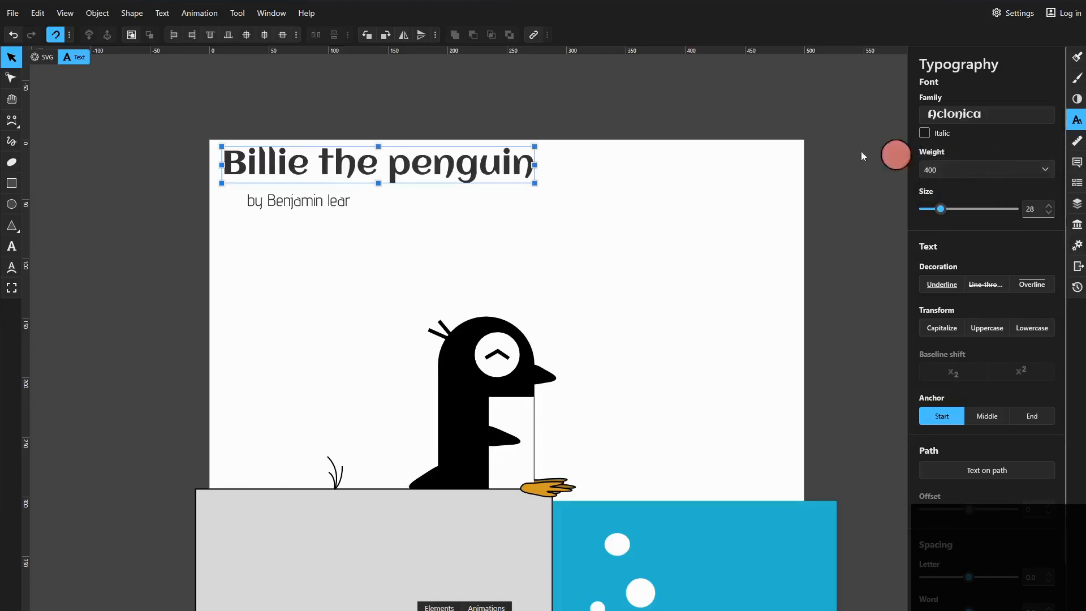
Examine the byline's small lettering up close, and return to a view of the whole scene
left_click(332, 211)
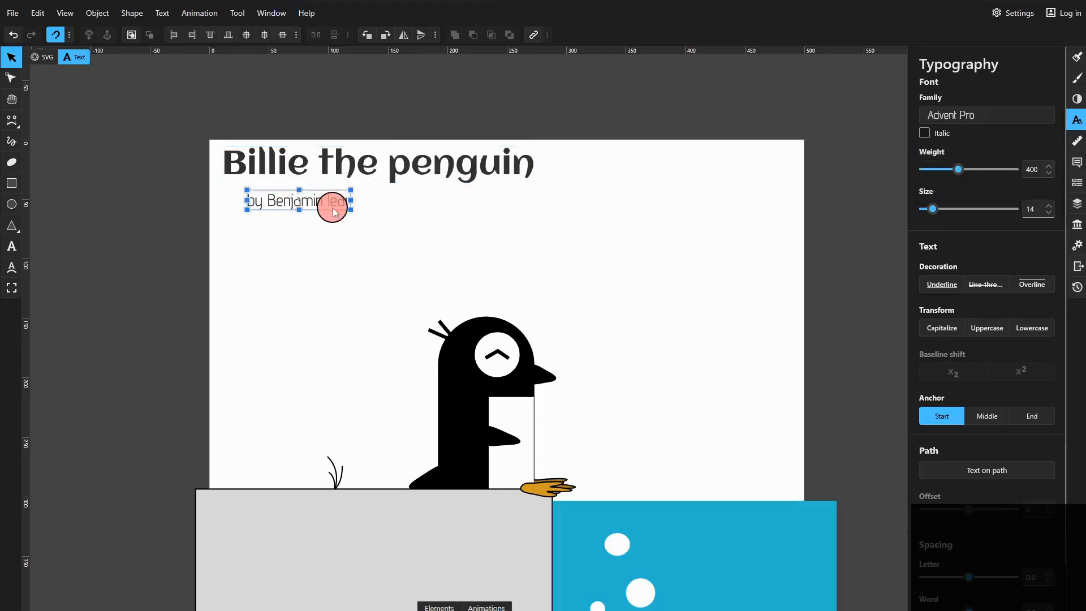
scroll(333, 212, "up", 3, "ctrl")
scroll(334, 212, "up", 2, "ctrl")
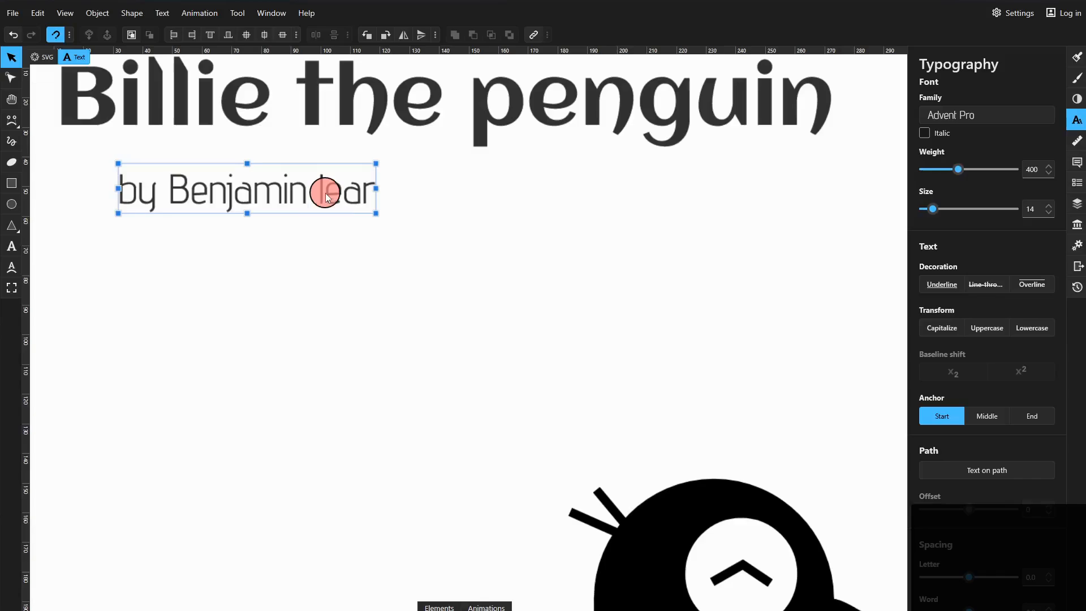
mouse_move(325, 198)
left_mouse_down("shift")
mouse_move(327, 141)
mouse_move(328, 181)
left_mouse_up("shift")
scroll(425, 283, "up", 3, "ctrl")
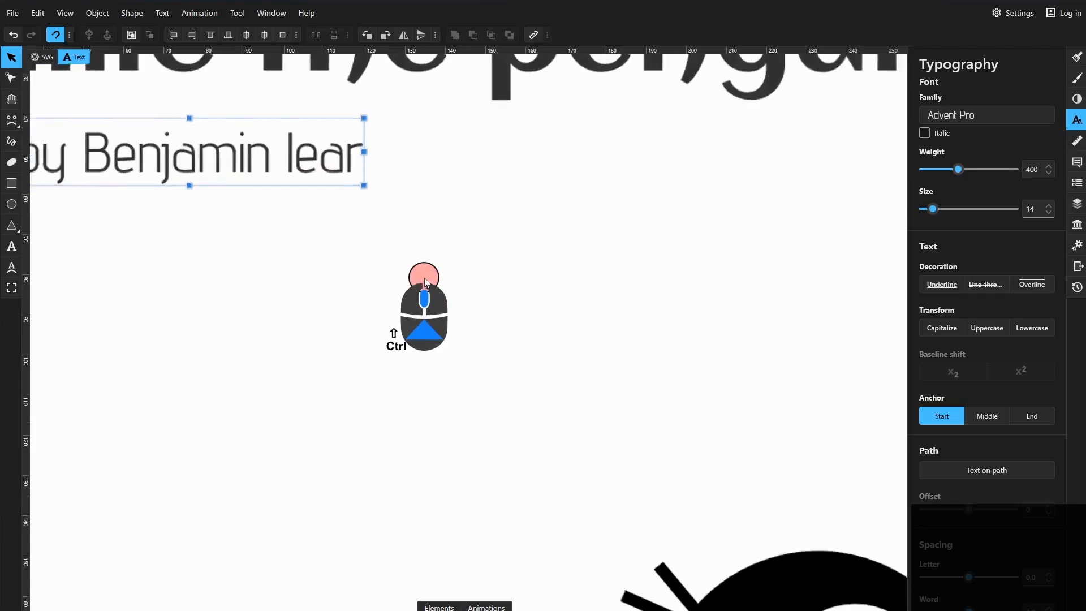
scroll(431, 278, "down", 4, "ctrl")
scroll(431, 276, "down", 4, "ctrl")
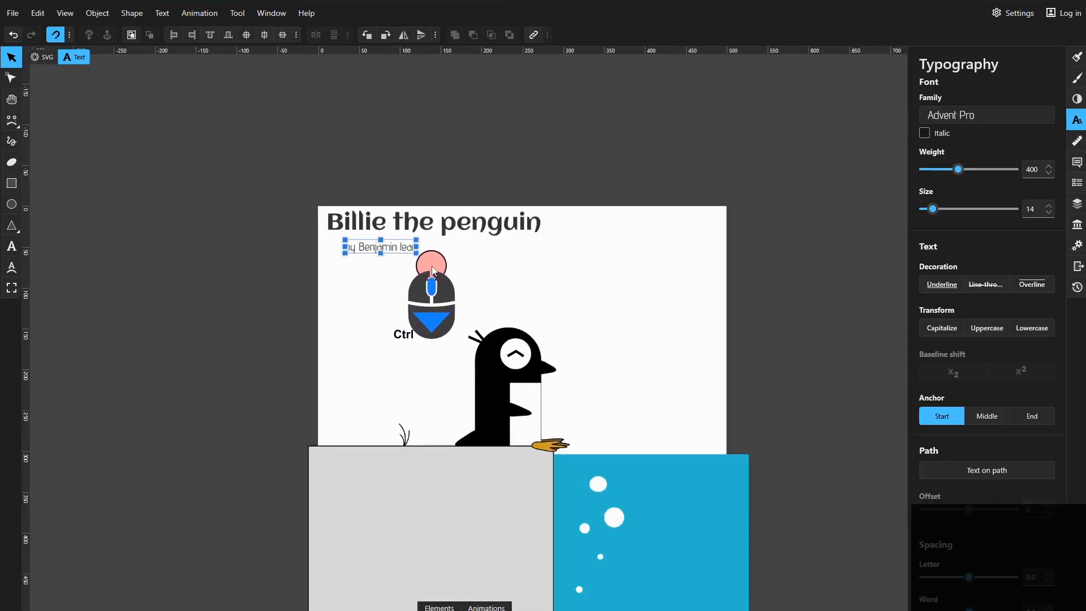
Save the penguin scene to the Downloads folder as an SVG file
left_click(19, 106)
left_click_drag(119, 189, 85, 147)
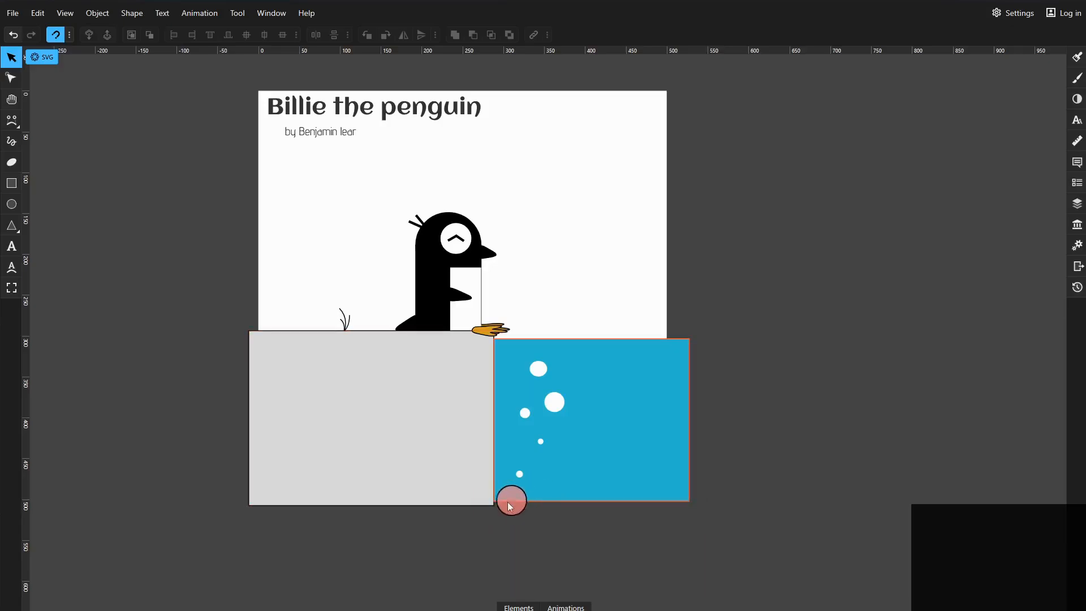
left_click(12, 12)
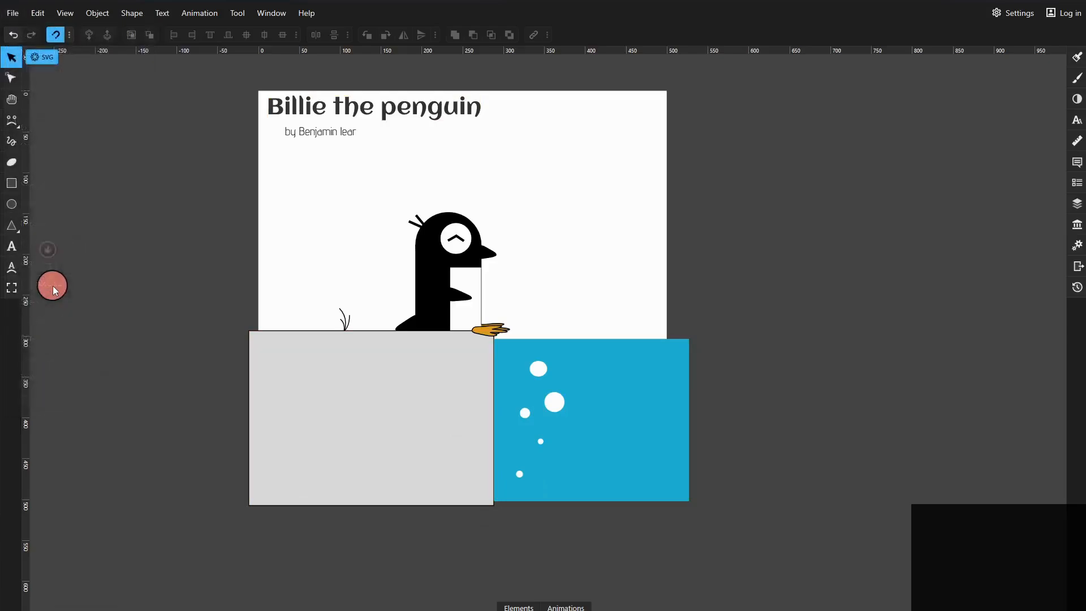
left_click(52, 286)
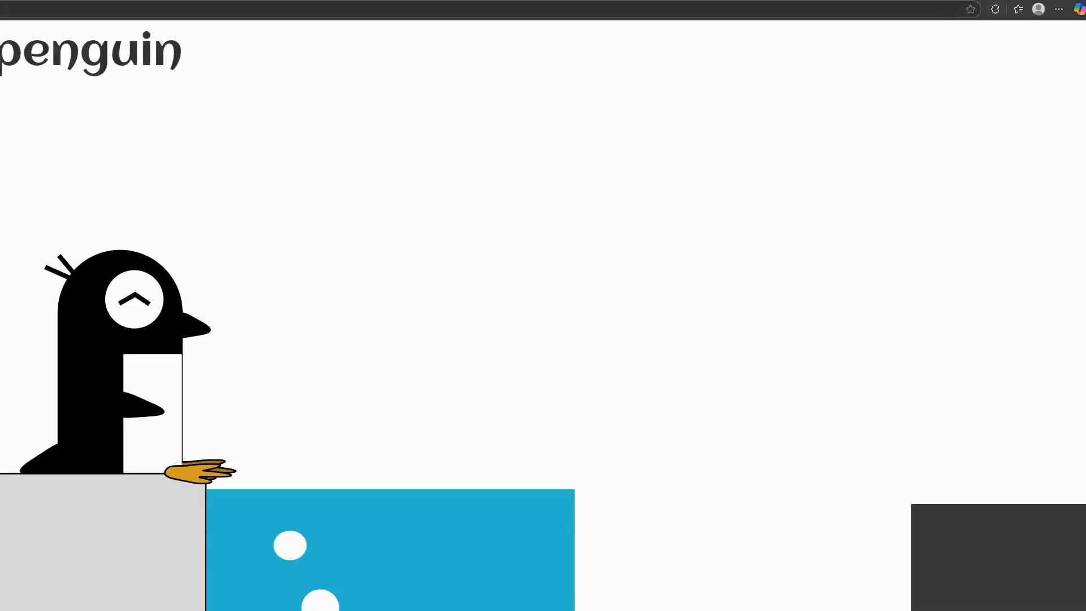
Enlarge the browser window showing Untitled(1).svg over the editor and view the saved scene in it
left_click_drag(79, 1, 1064, 8)
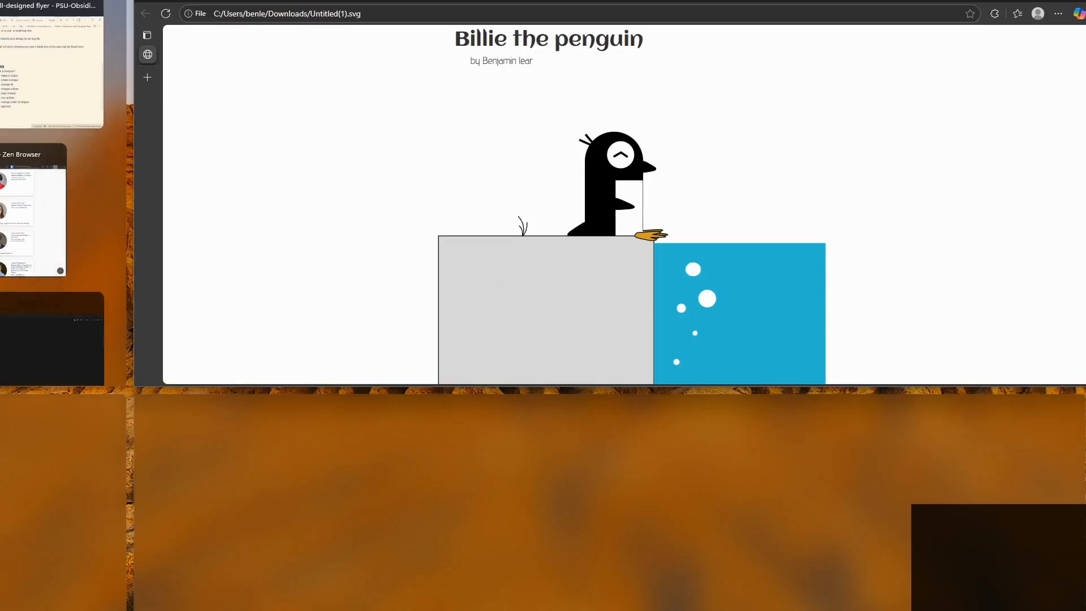
left_click(140, 389)
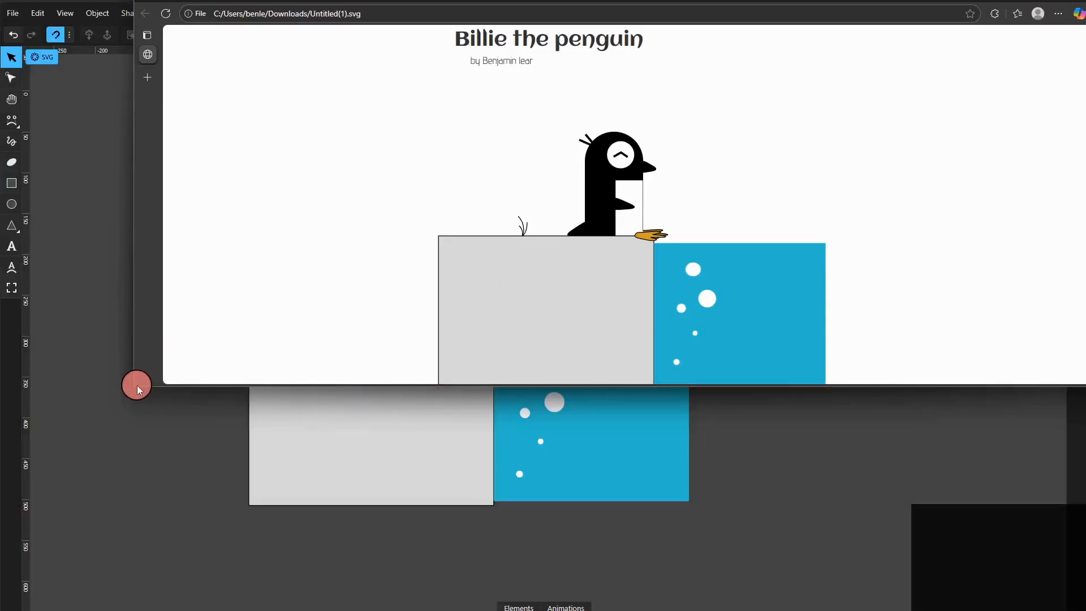
mouse_move(135, 386)
left_click_drag(132, 385, 32, 603)
scroll(433, 501, "down", 1)
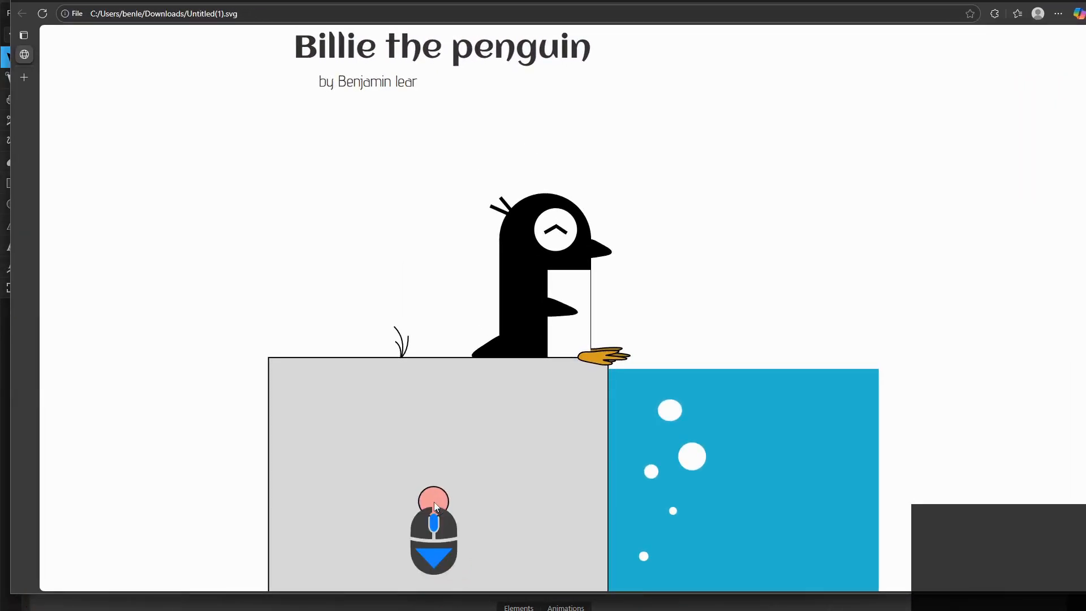